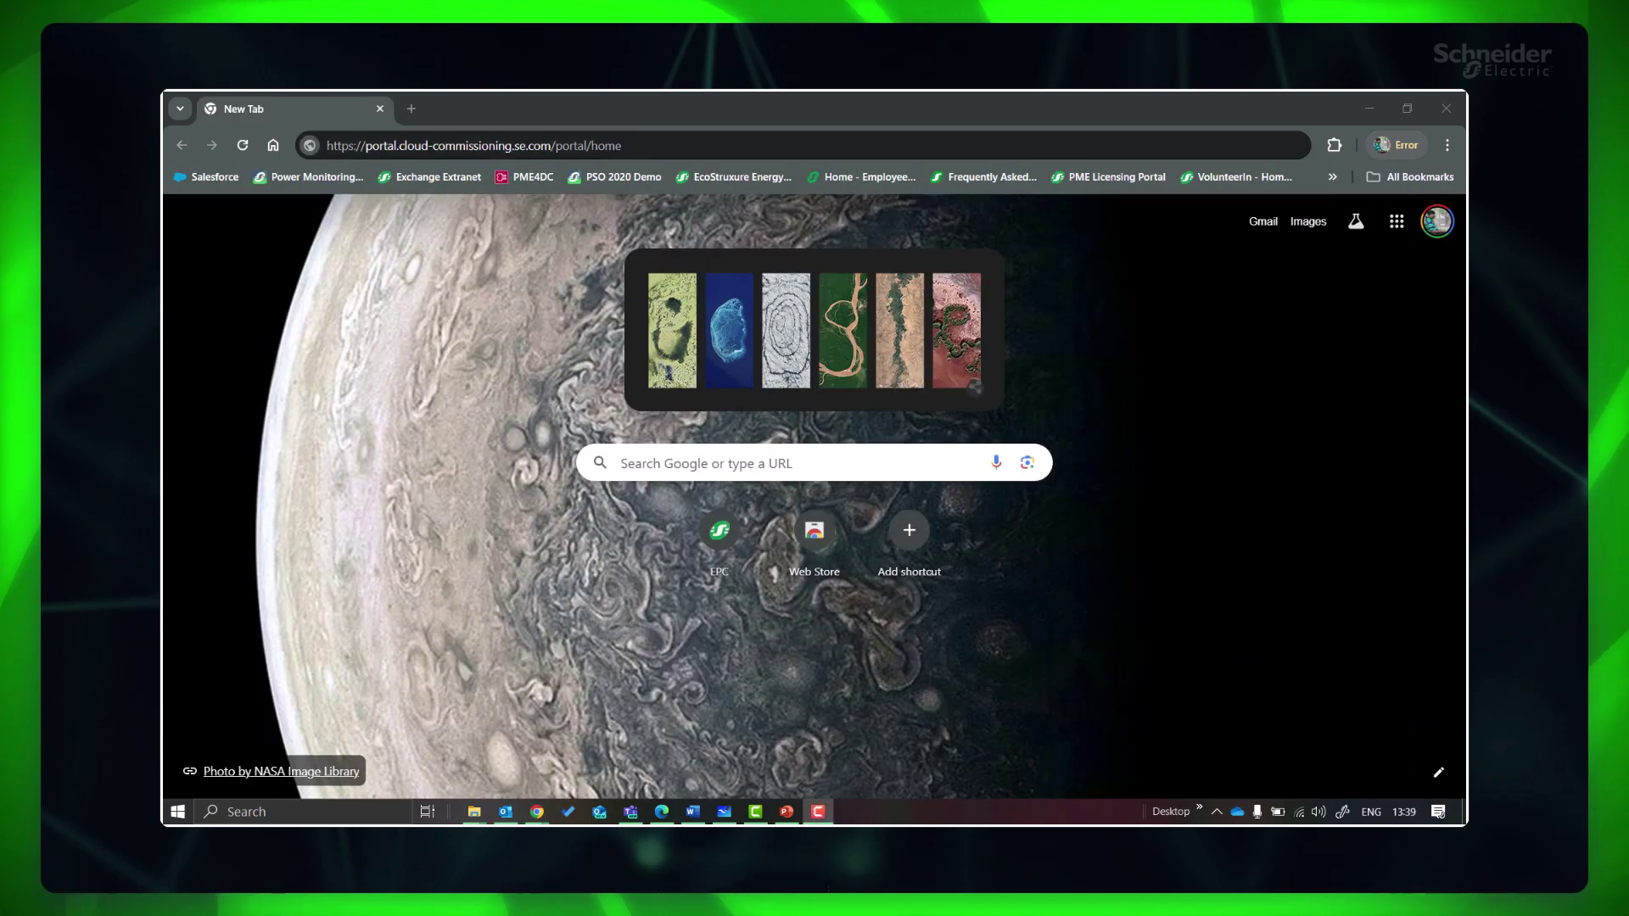
Open the registration form and enter the new account's e-mail, full name and company name.
key("Return")
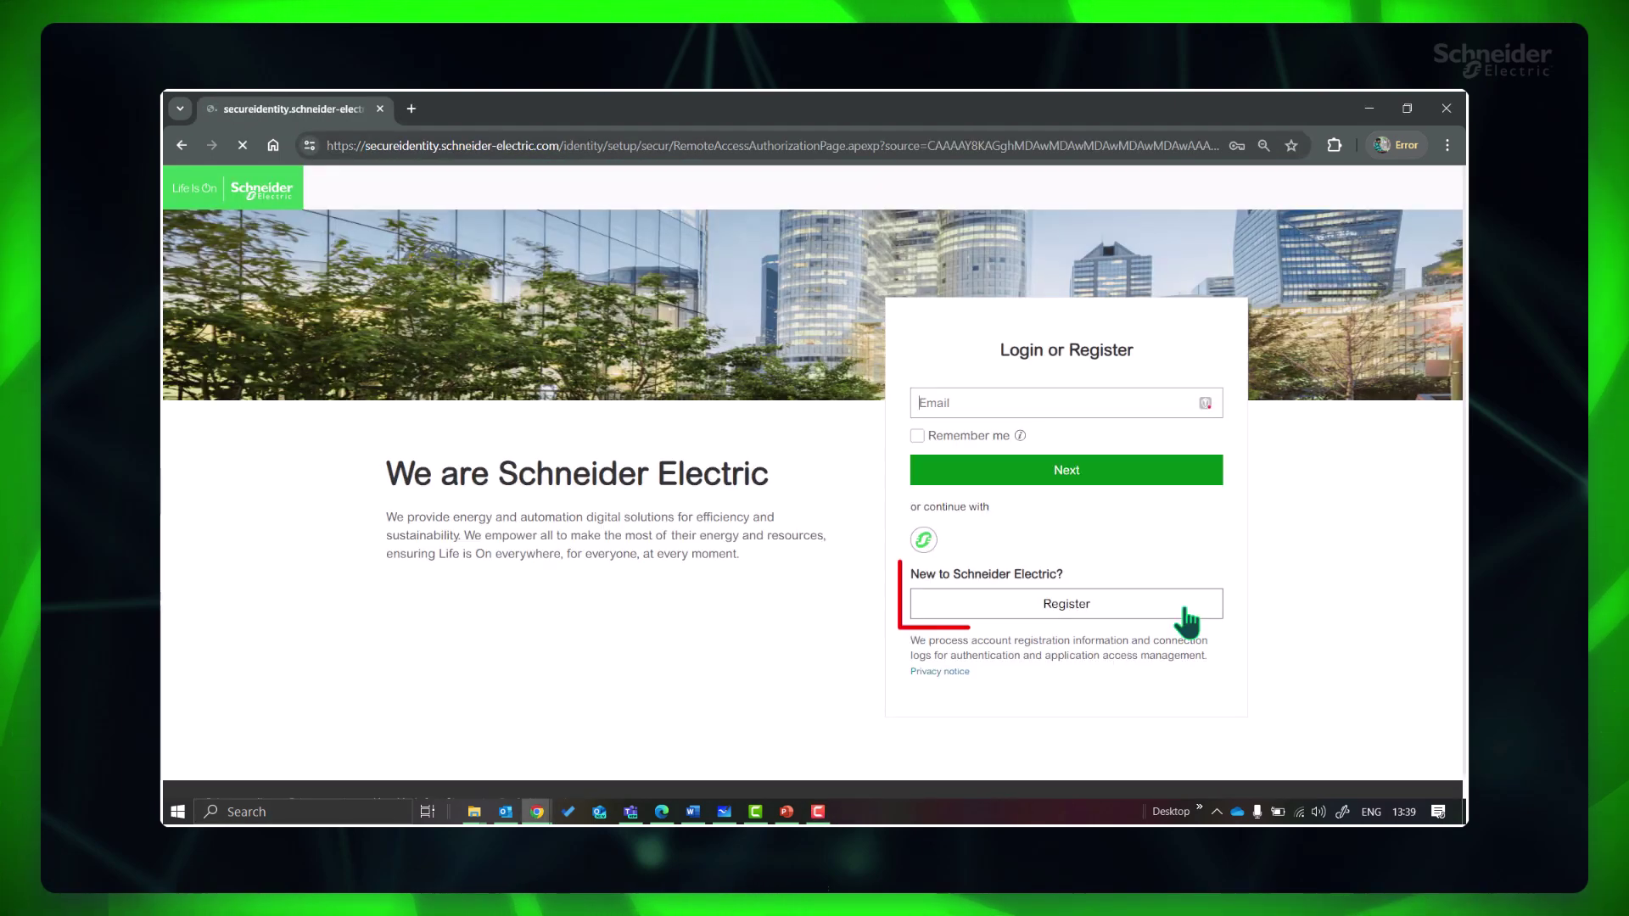
left_click(1185, 611)
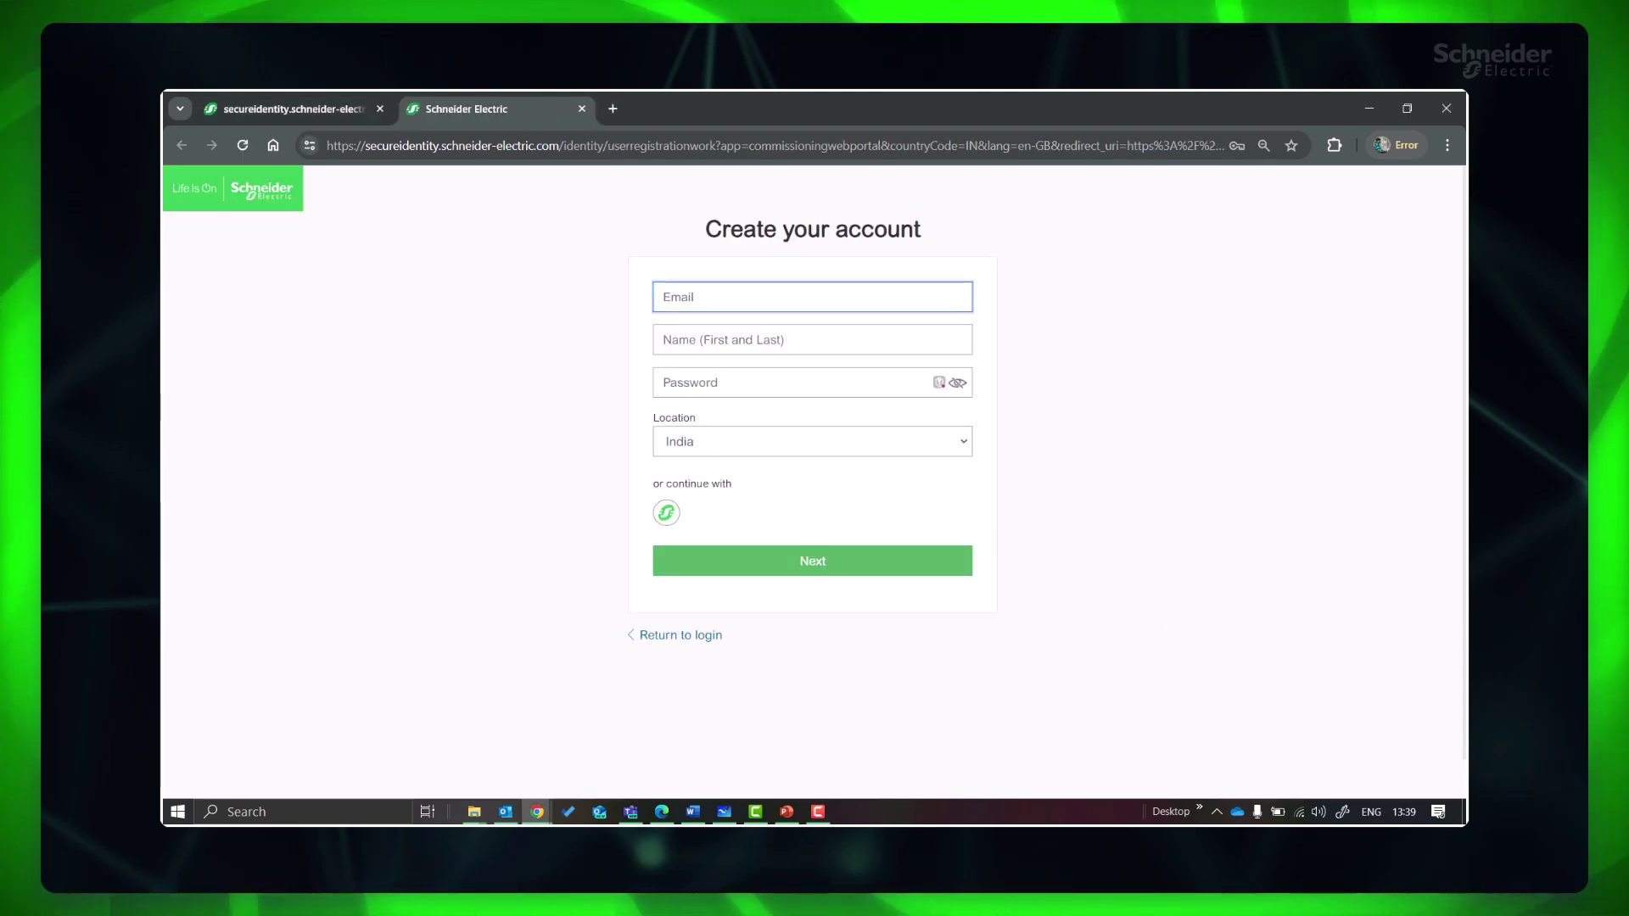
key("ctrl+v")
left_click(812, 358)
type("Simon")
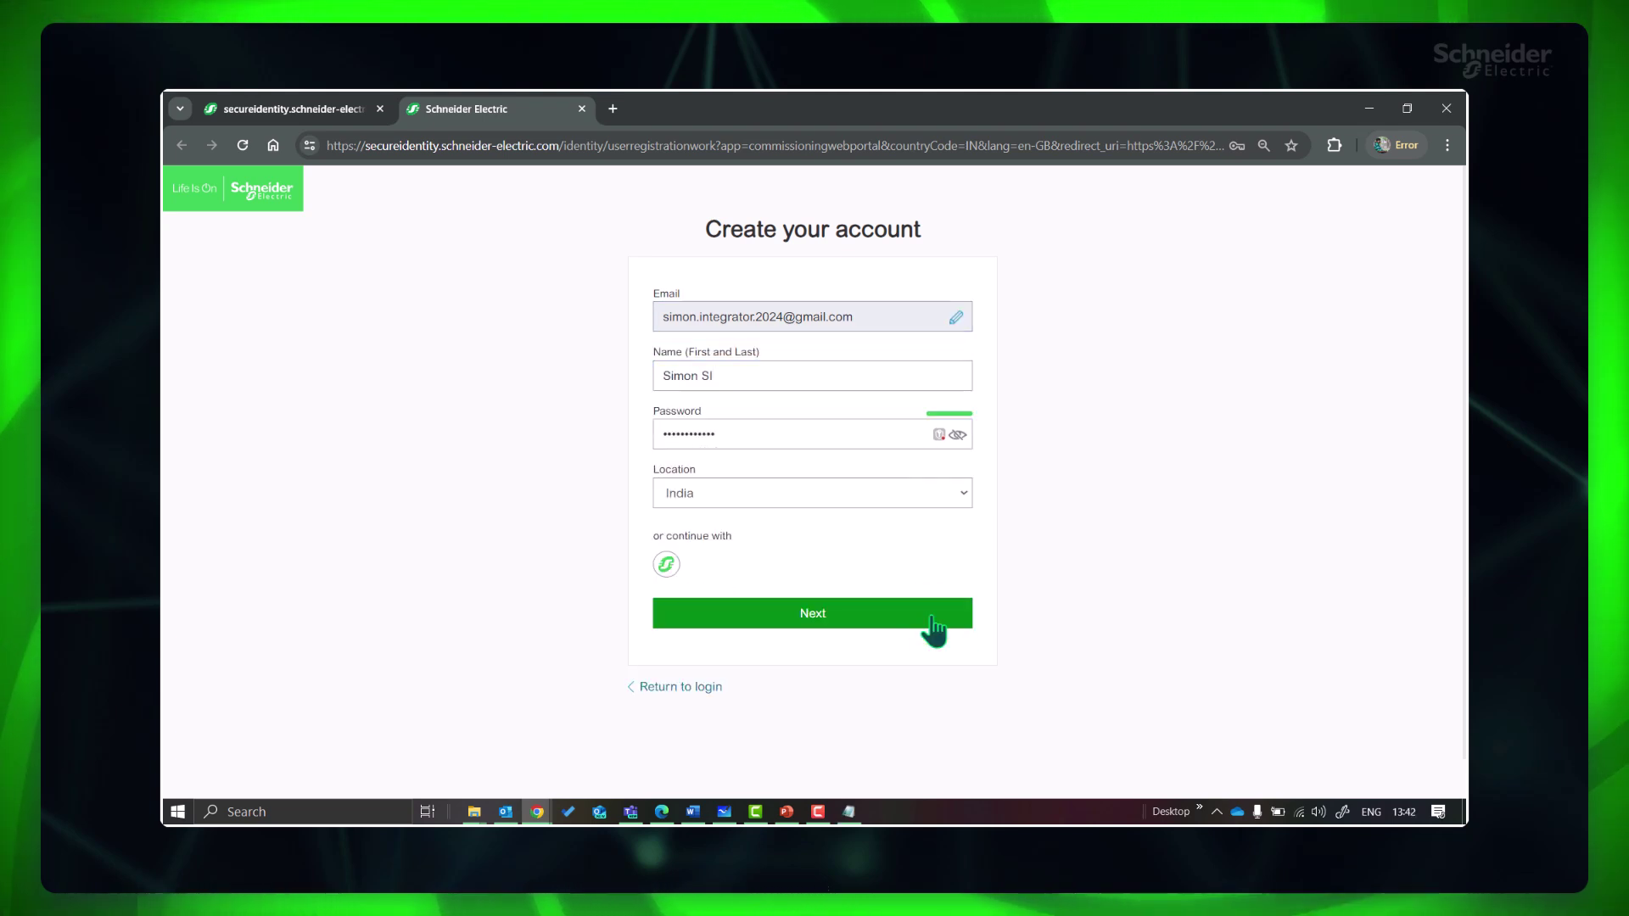
left_click(934, 633)
type("Simon Associates")
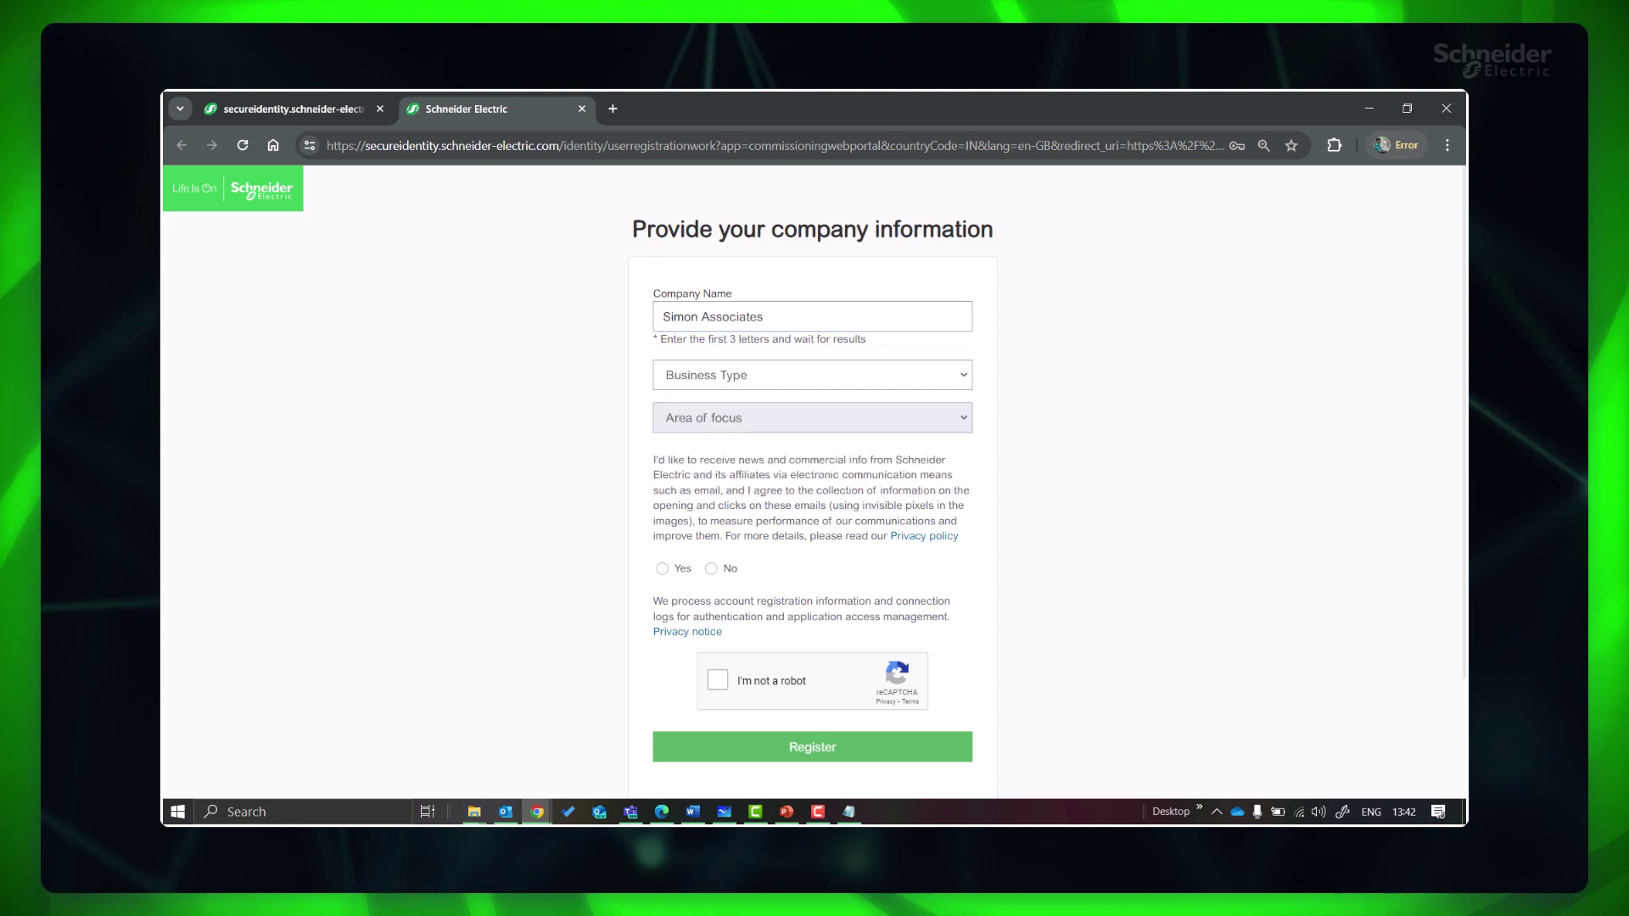
Choose System Integrator and Power SI, accept news, pass the robot check and register.
left_click(812, 375)
left_click(812, 519)
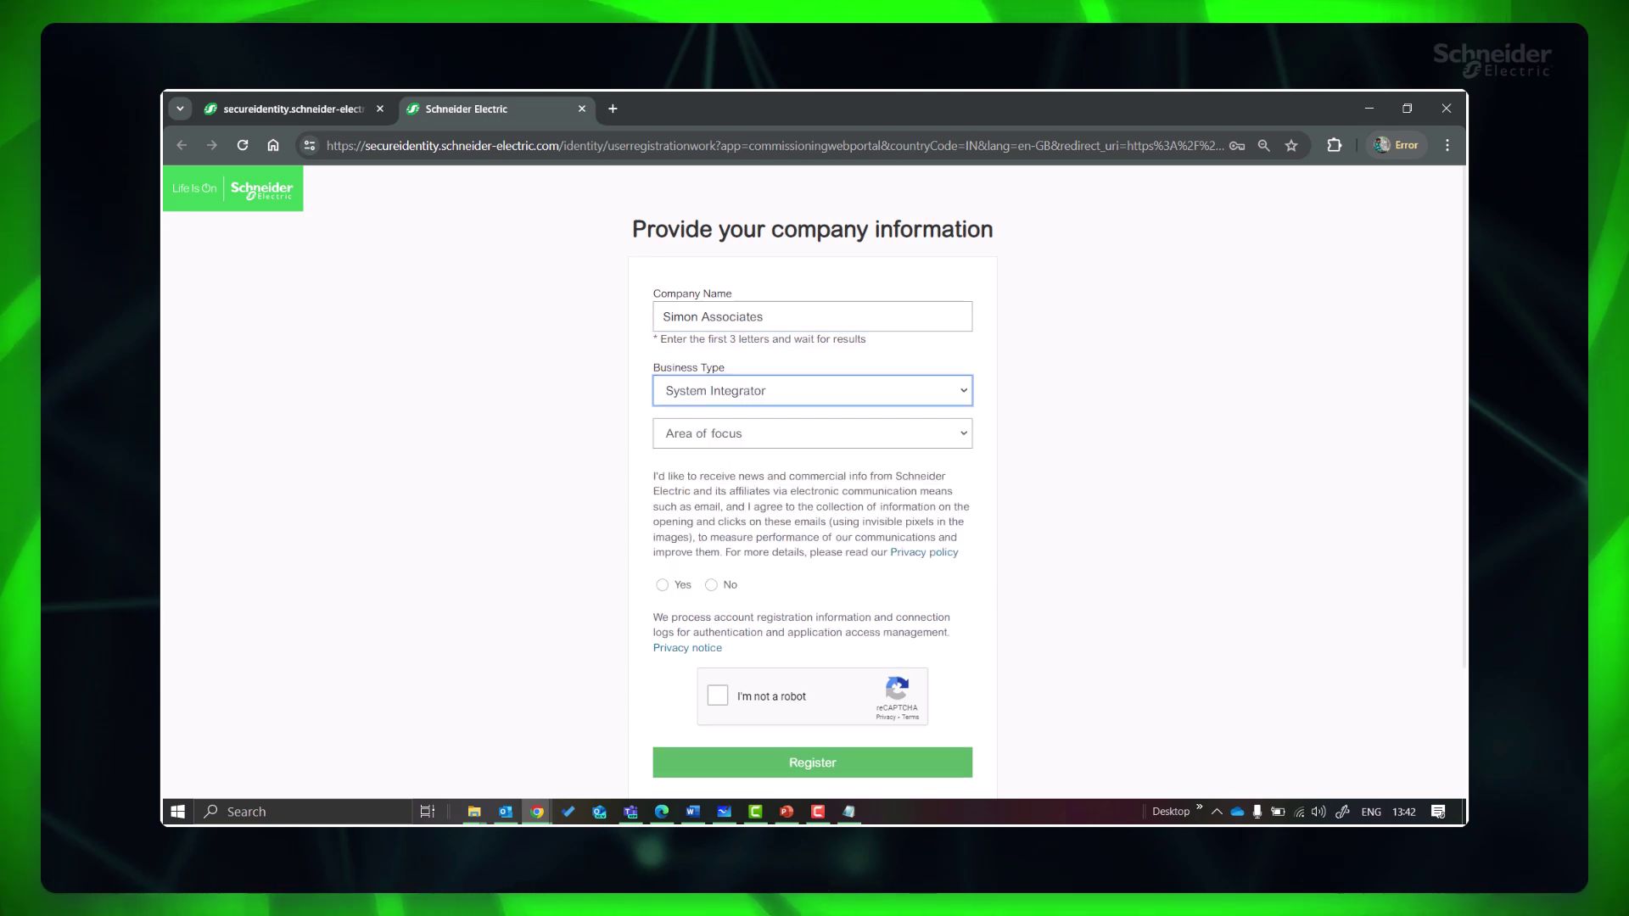
left_click(812, 432)
left_click(812, 519)
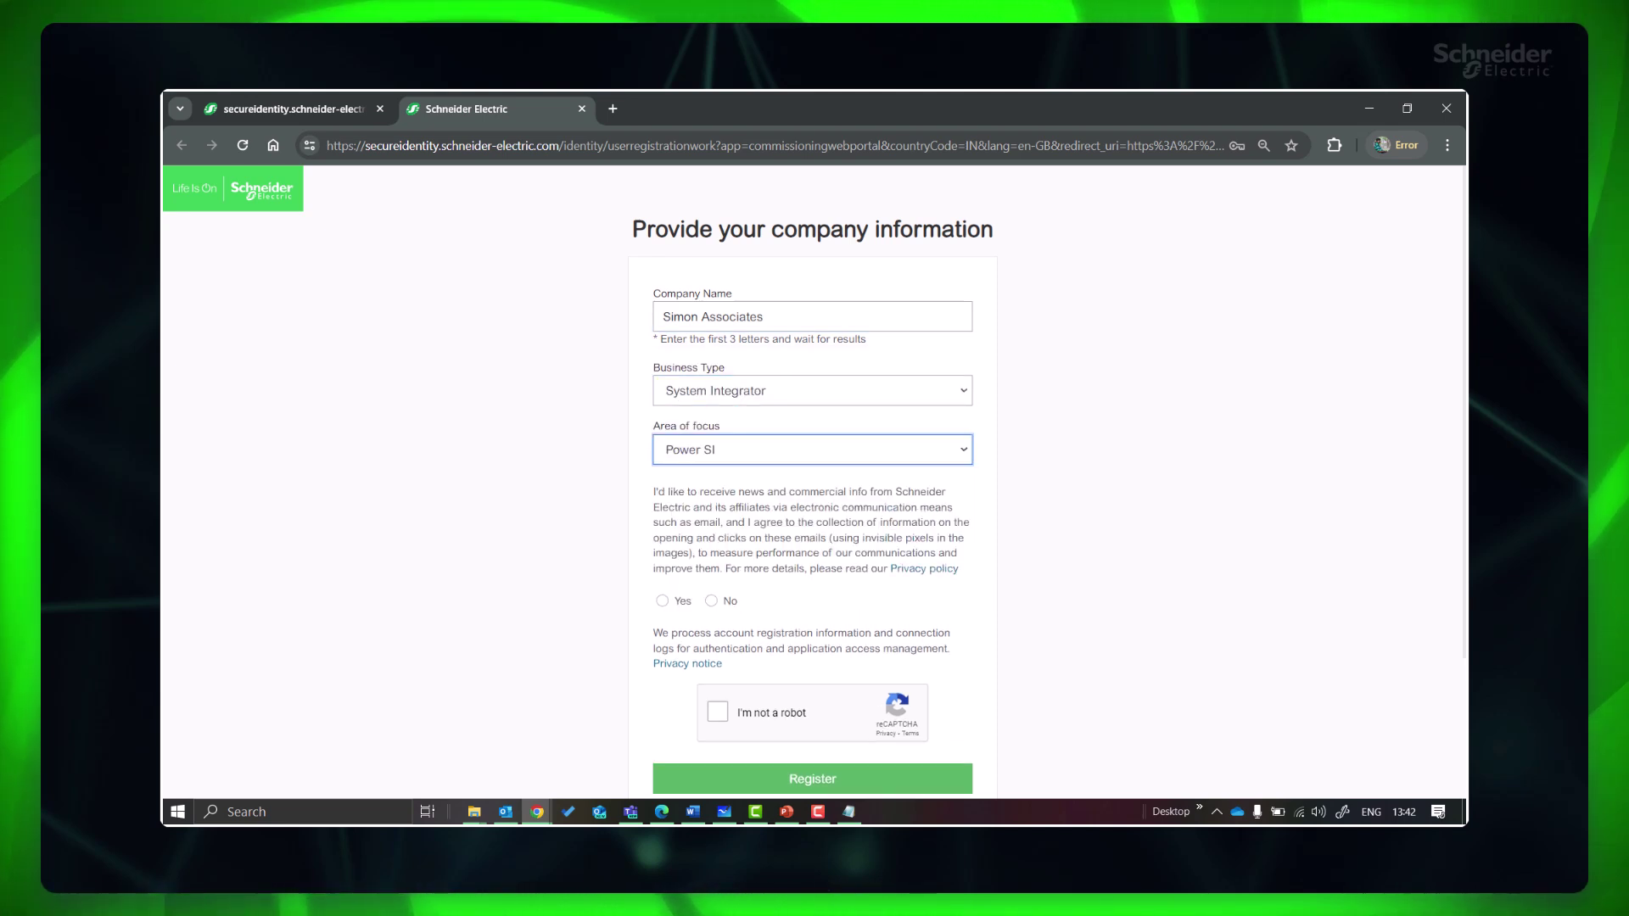
left_click(662, 600)
left_click(718, 711)
left_click(966, 774)
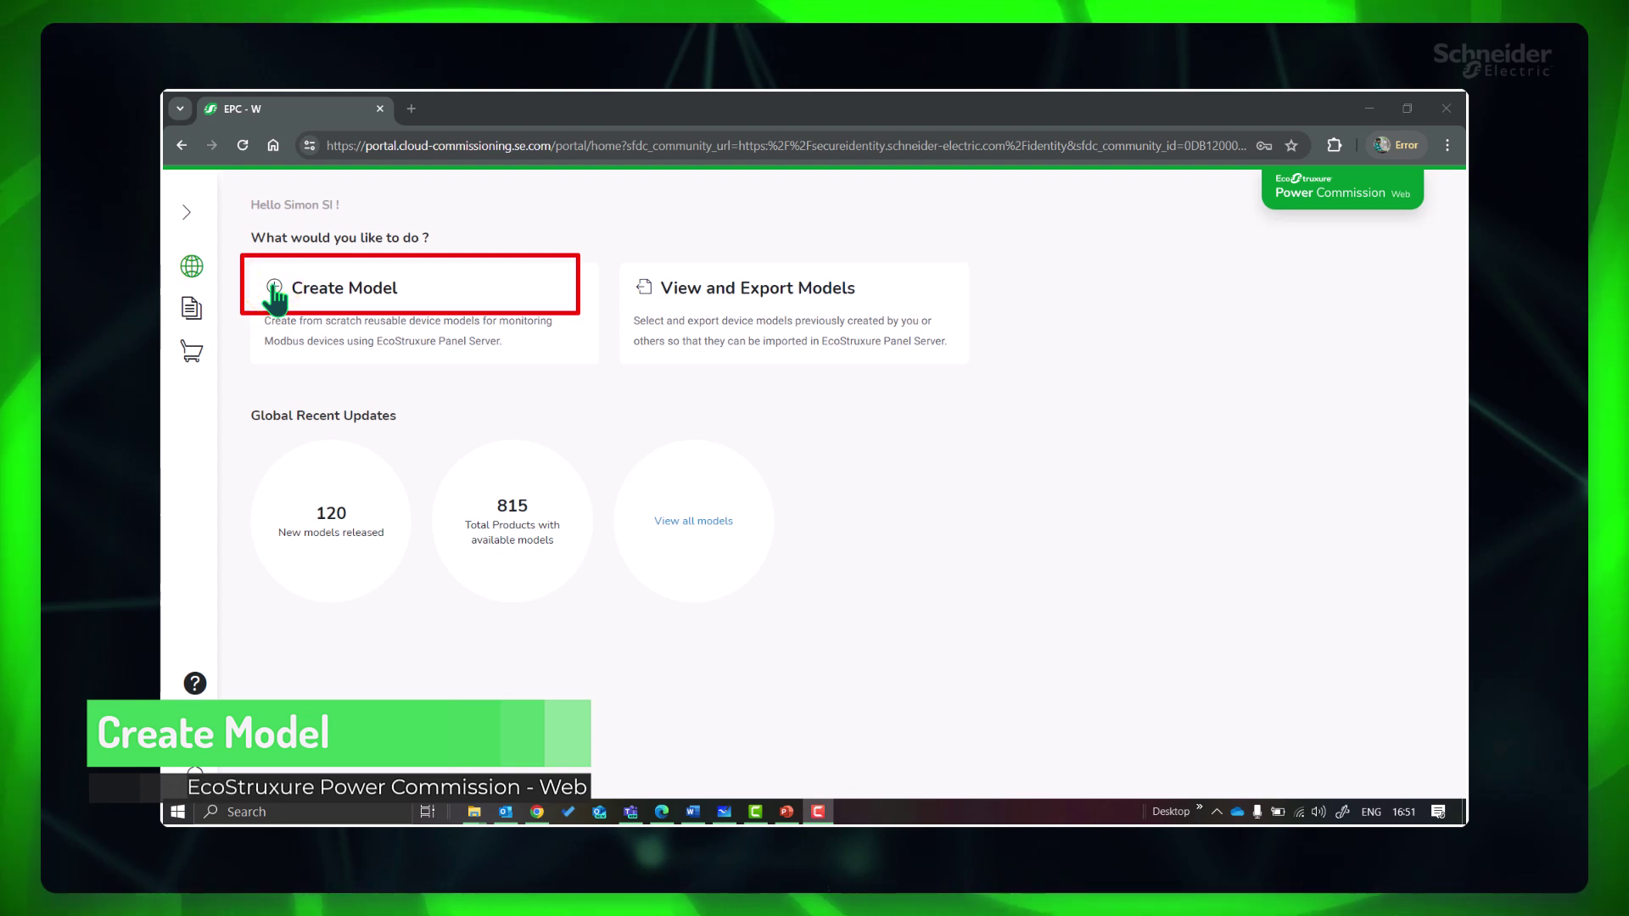
Search the models for PM12XX and inspect the existing PM1225H model's details.
left_click(274, 293)
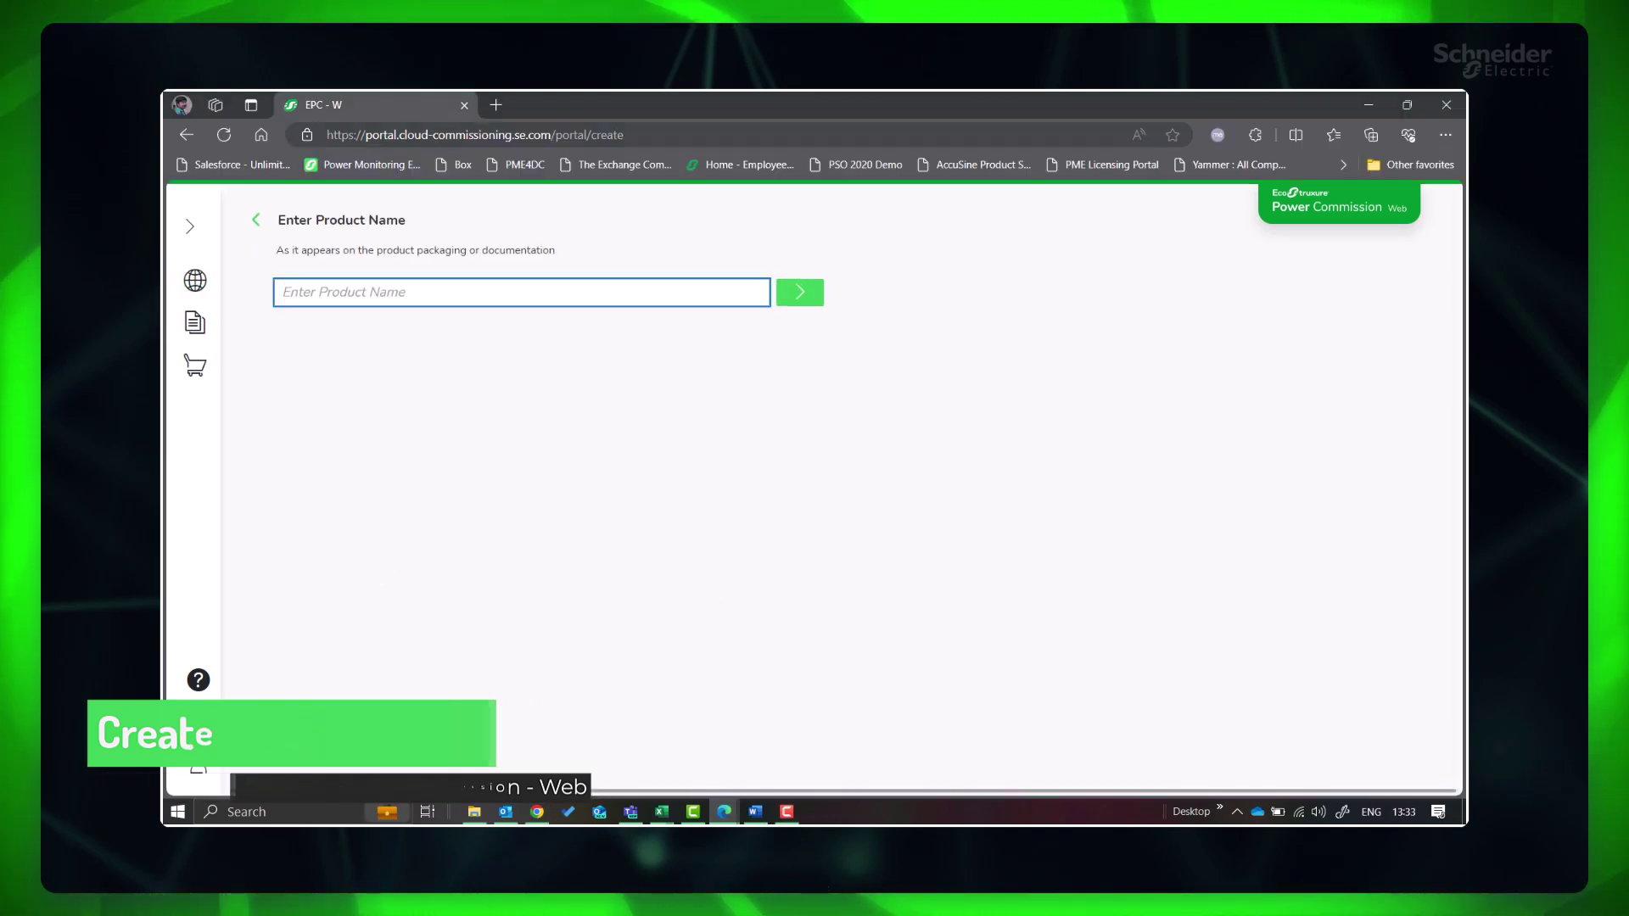
type("PM12XX")
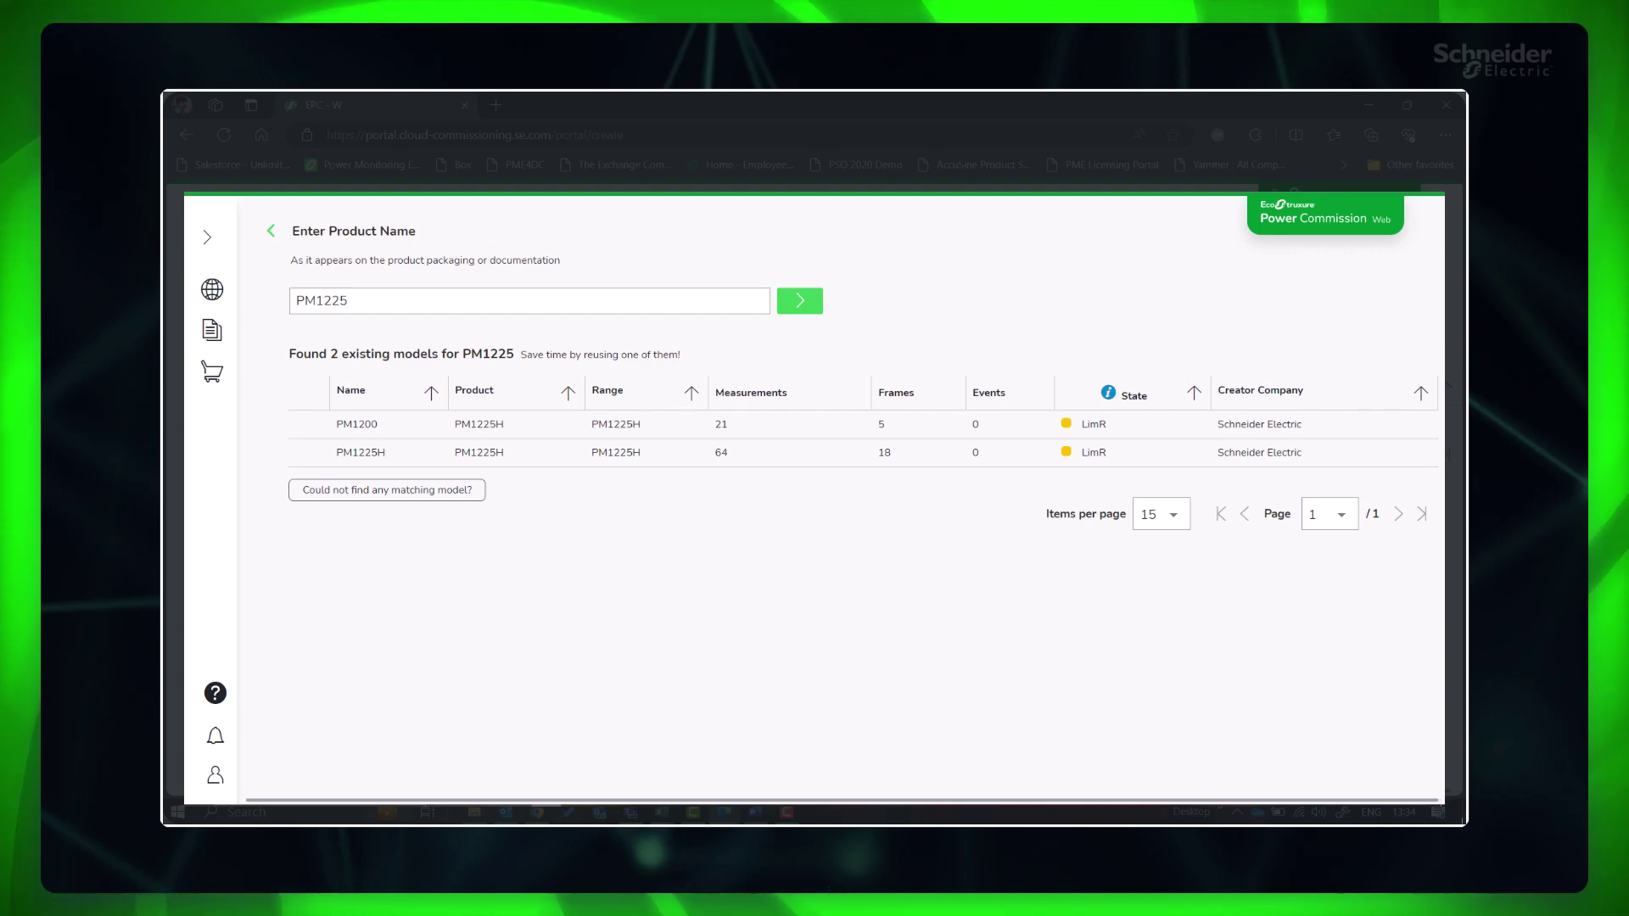
left_click(794, 441)
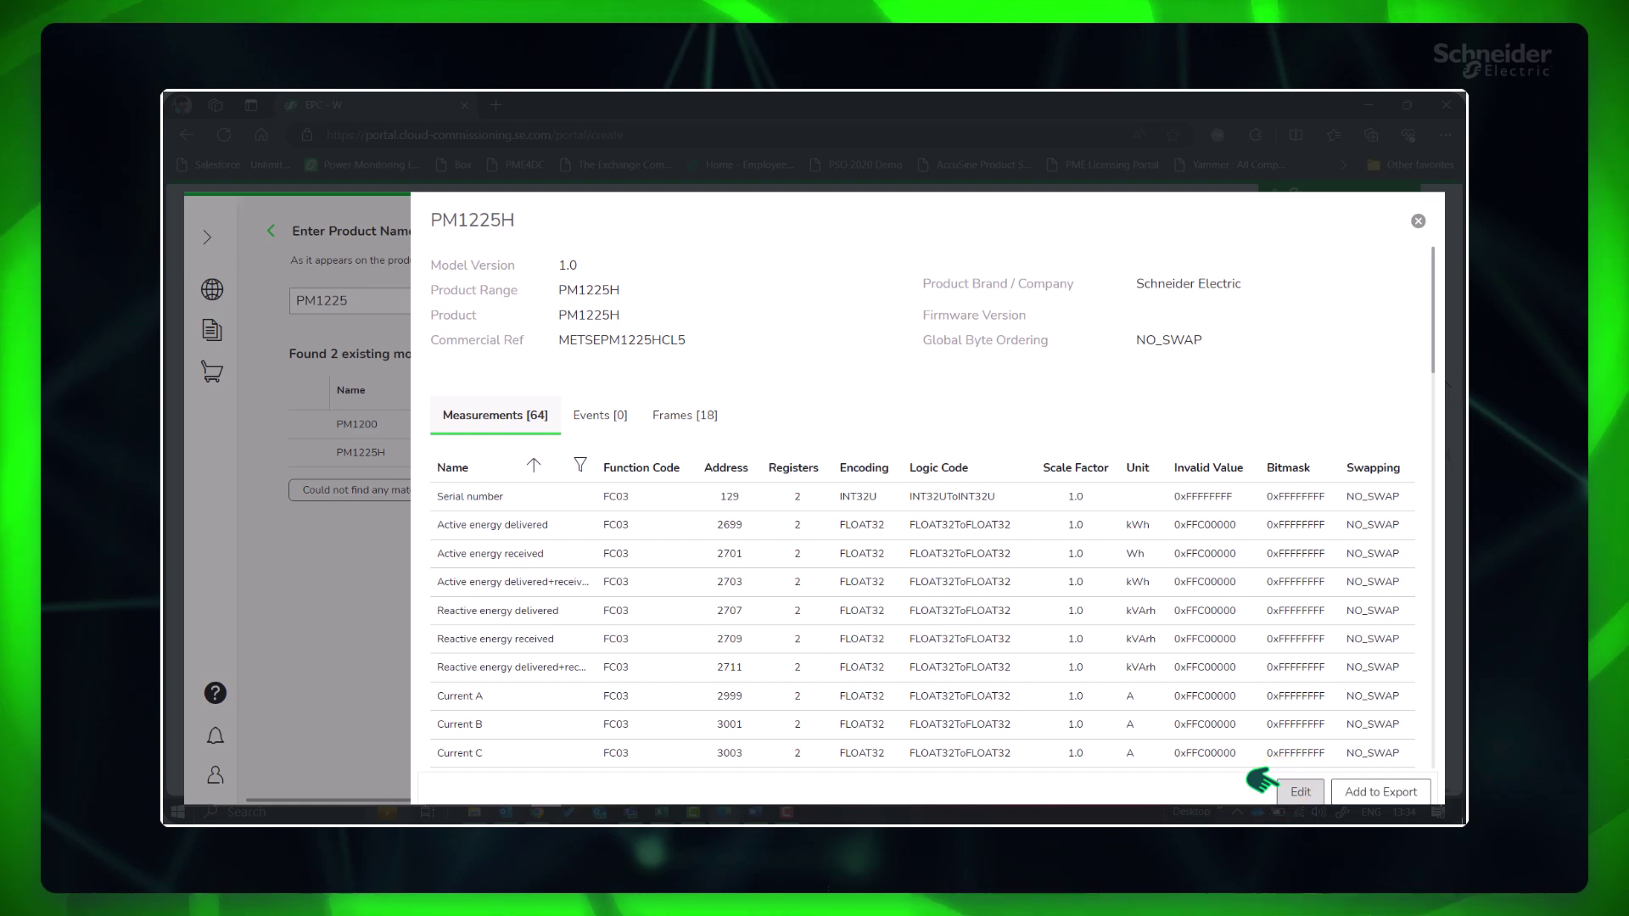
left_click(1294, 791)
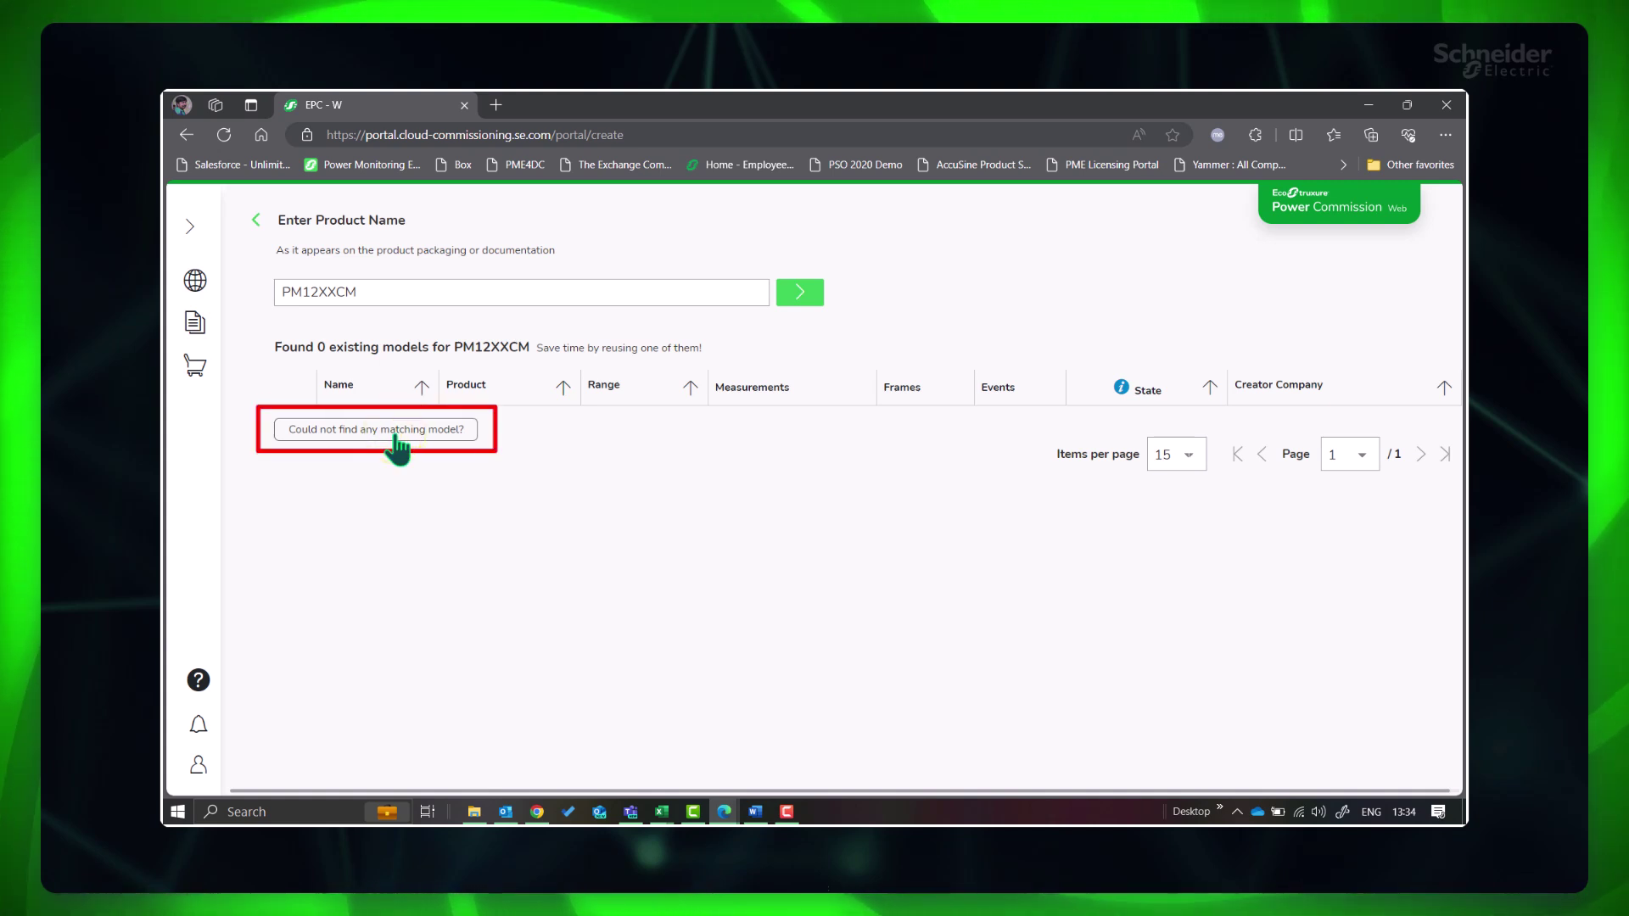
Start a new PM12XXCM model from scratch since no matching model exists.
left_click(396, 429)
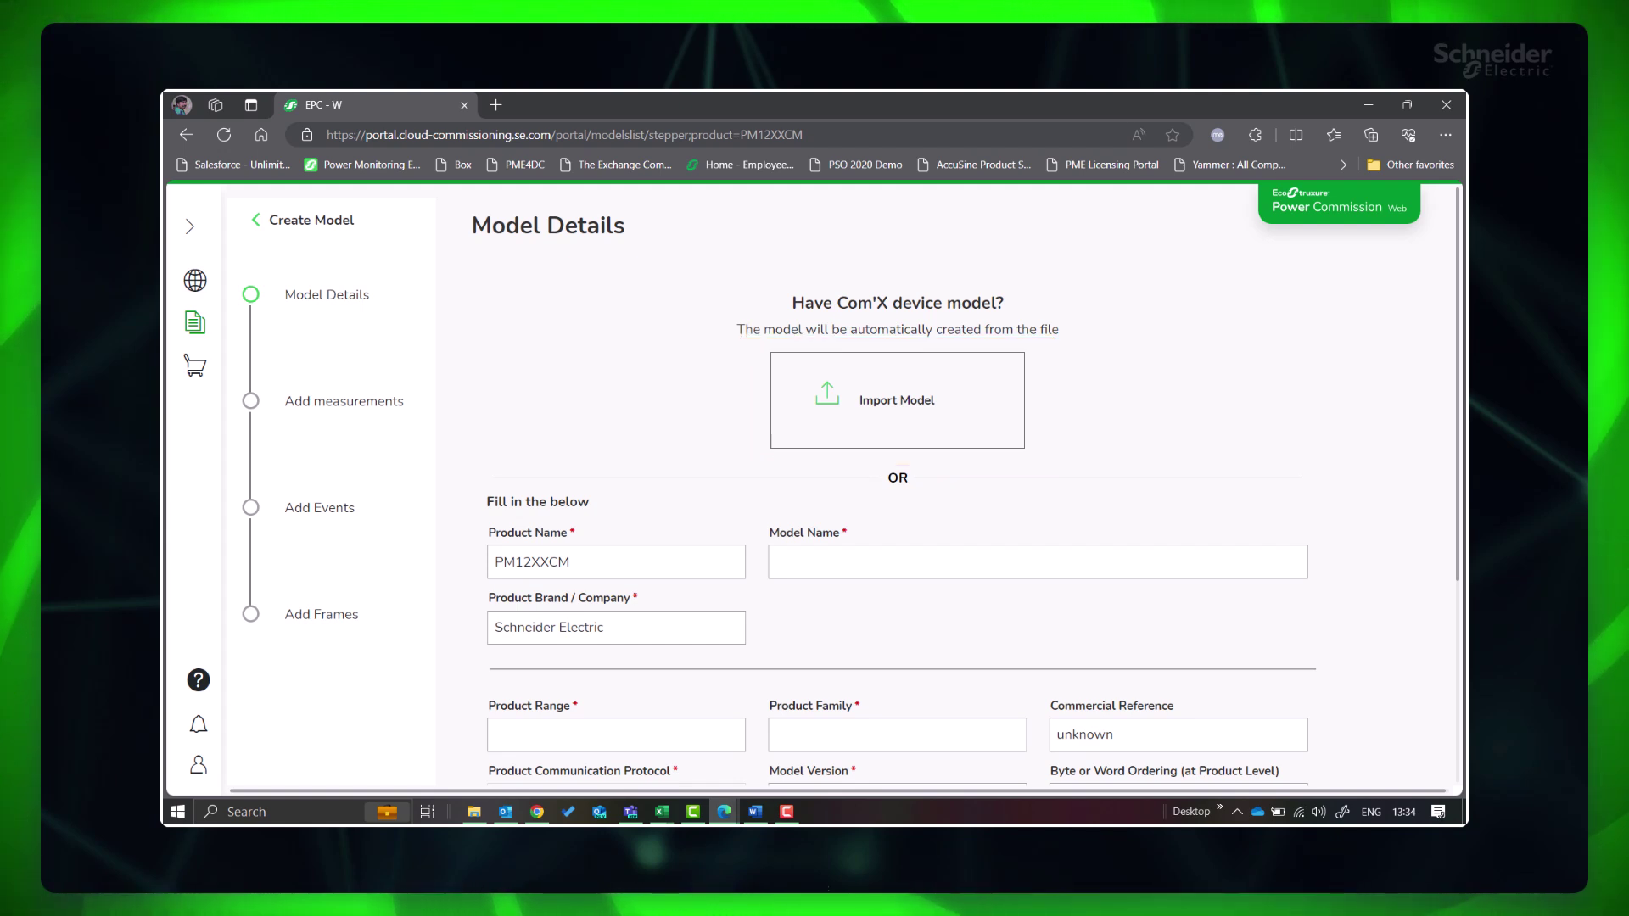
Enter model name PM12XX, brand SEI, range PM12XX and family Power Meter.
scroll(897, 484, "down", 1)
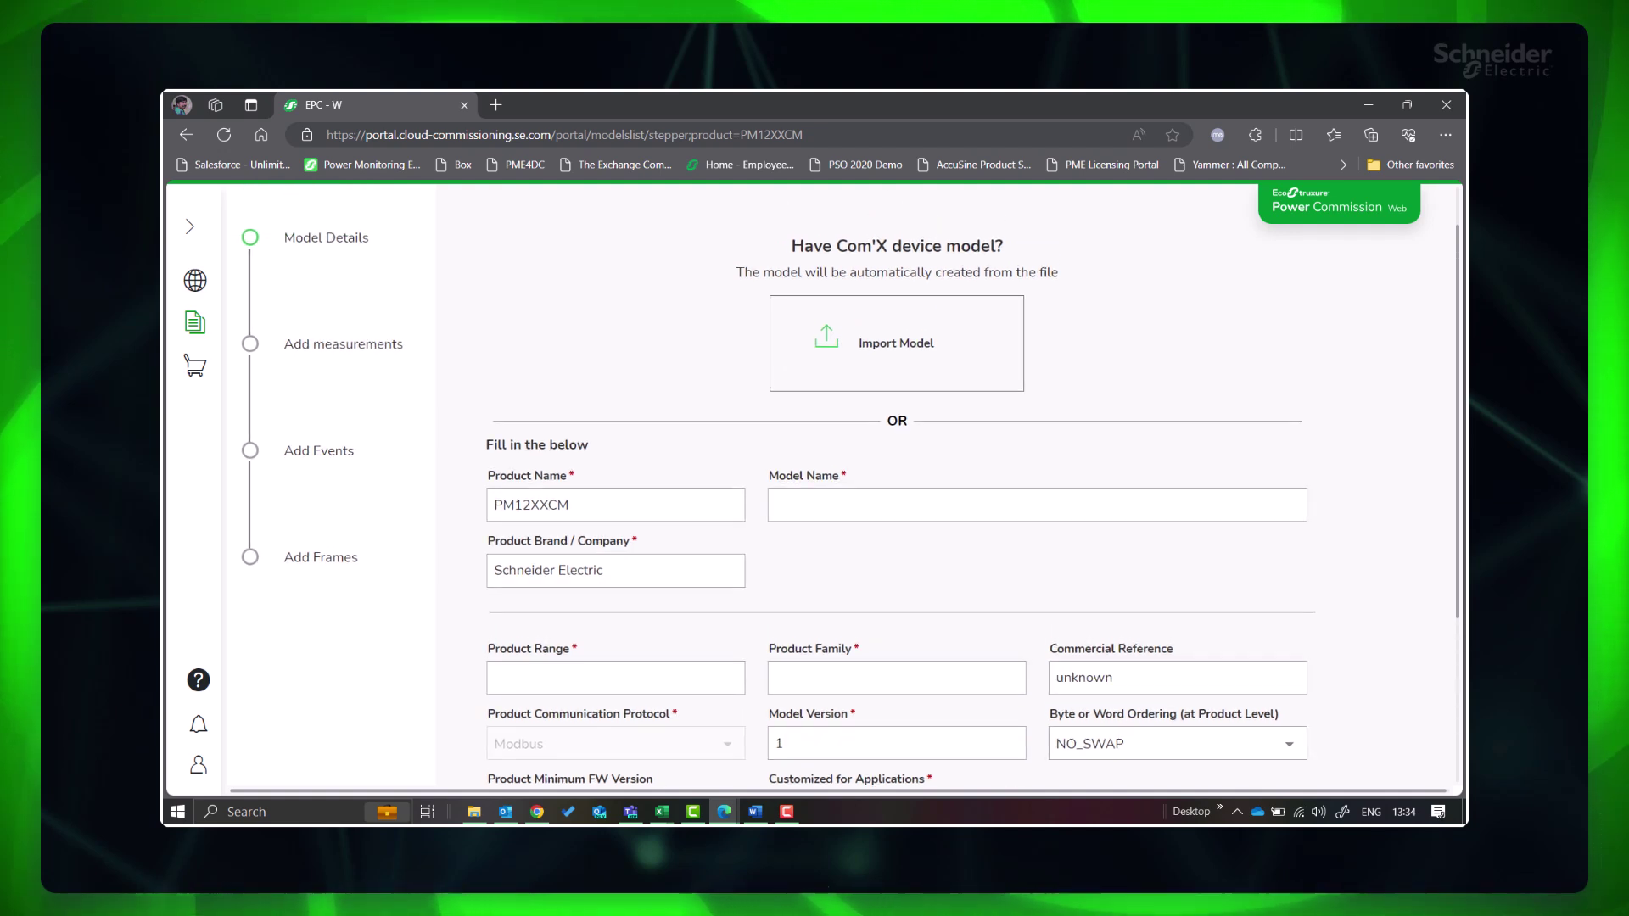
left_click(1037, 504)
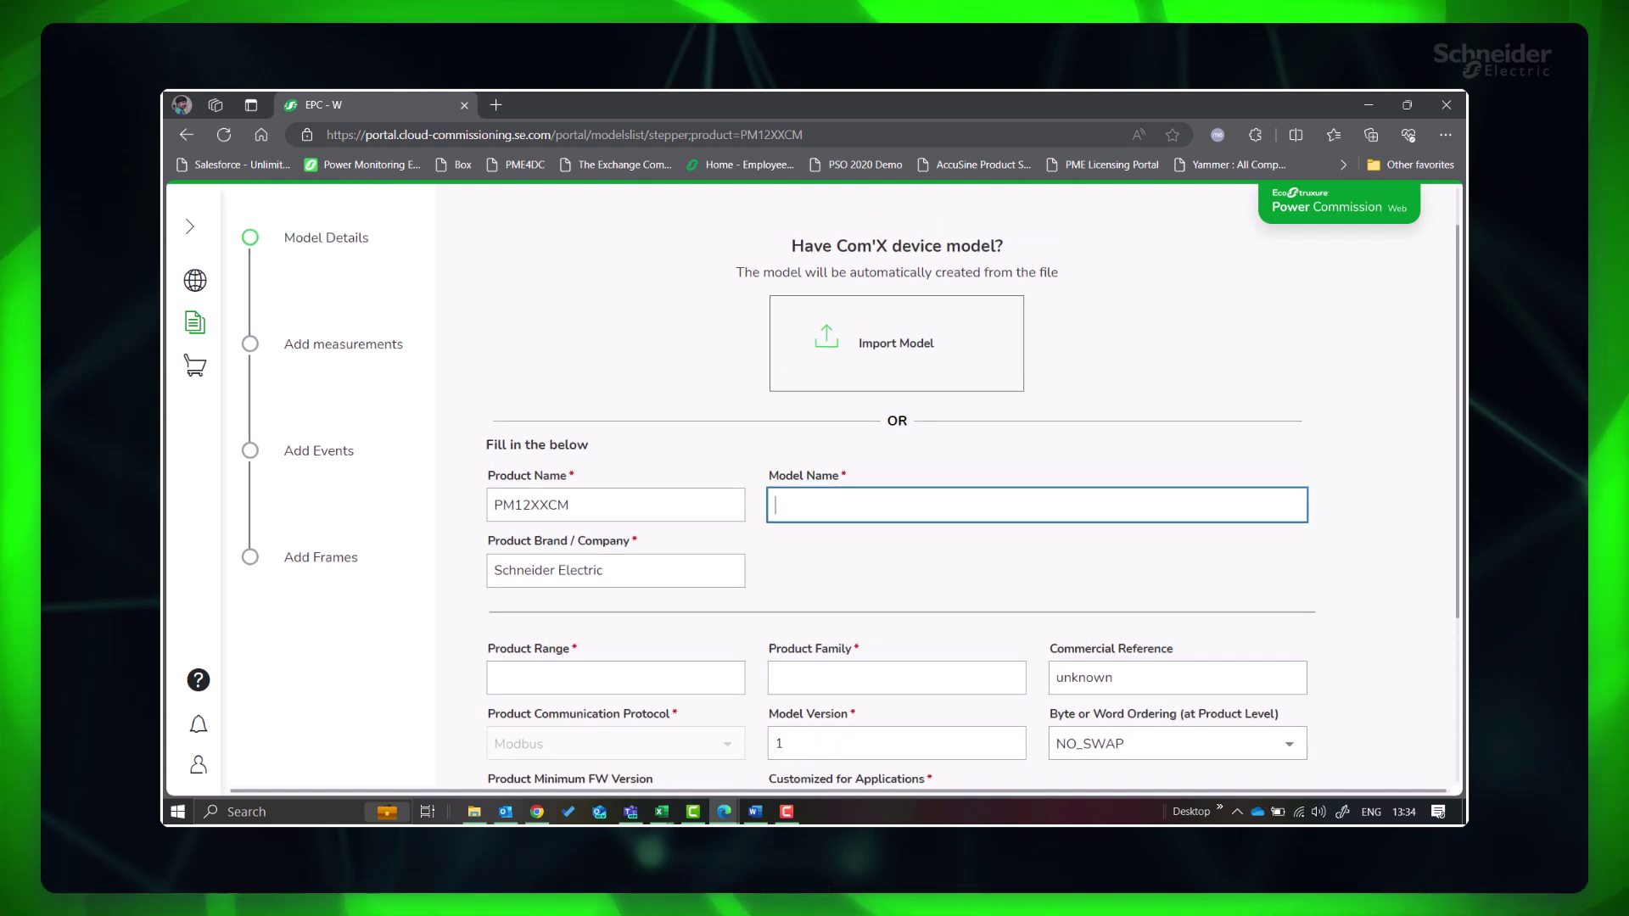
type("PM12XX")
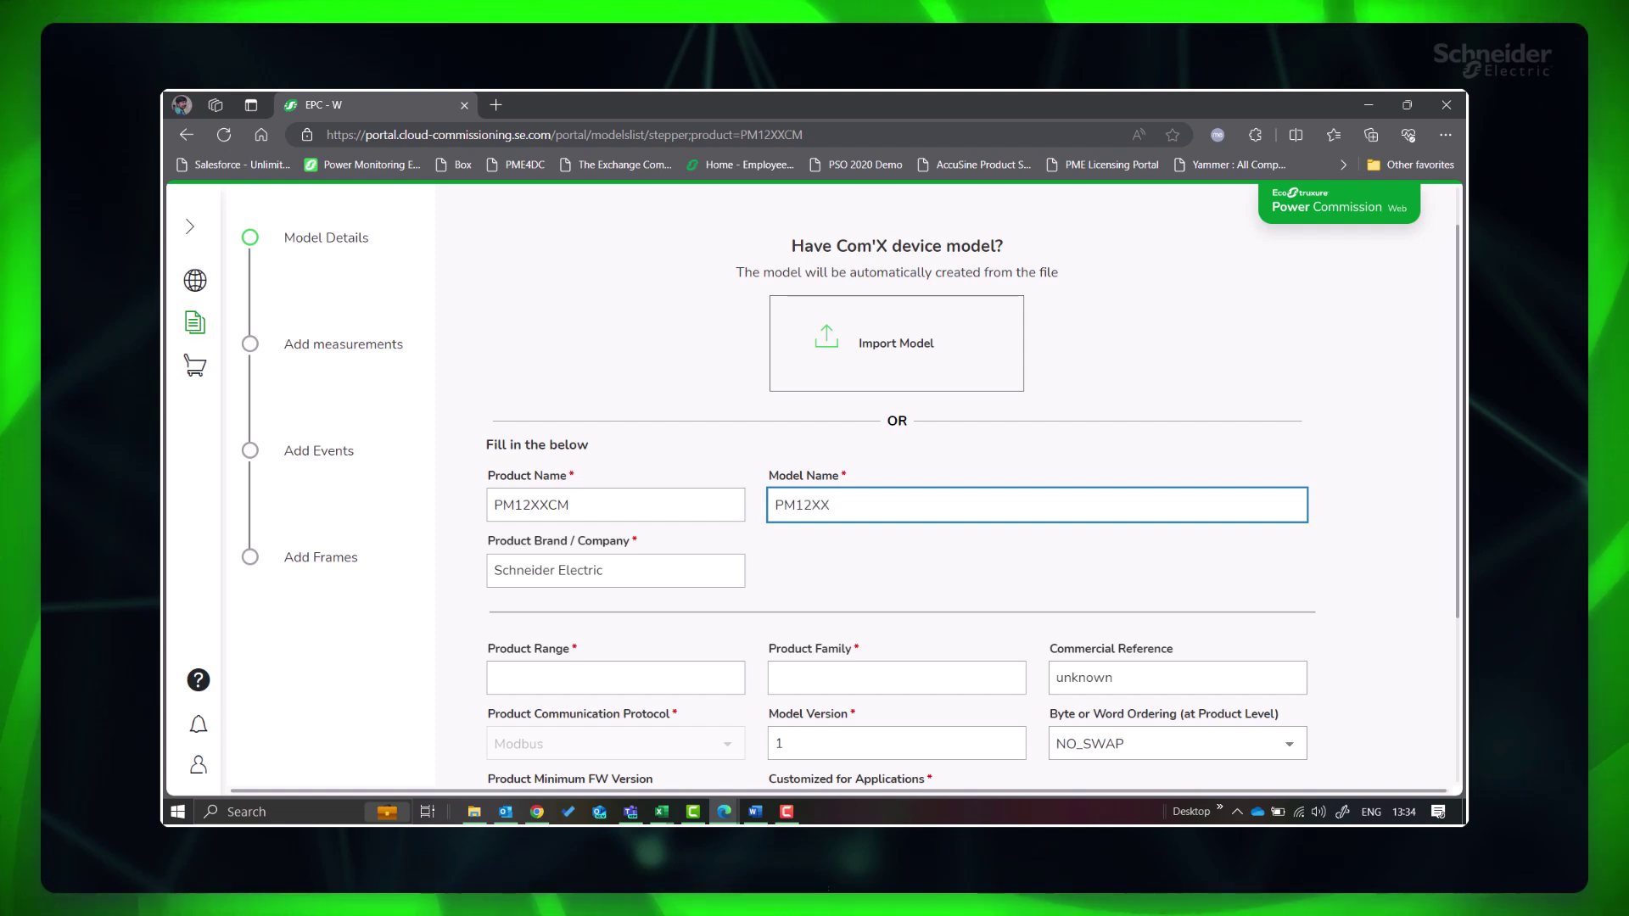
left_click(604, 570)
key("BackSpace")
key("BackSpace")
type("SE")
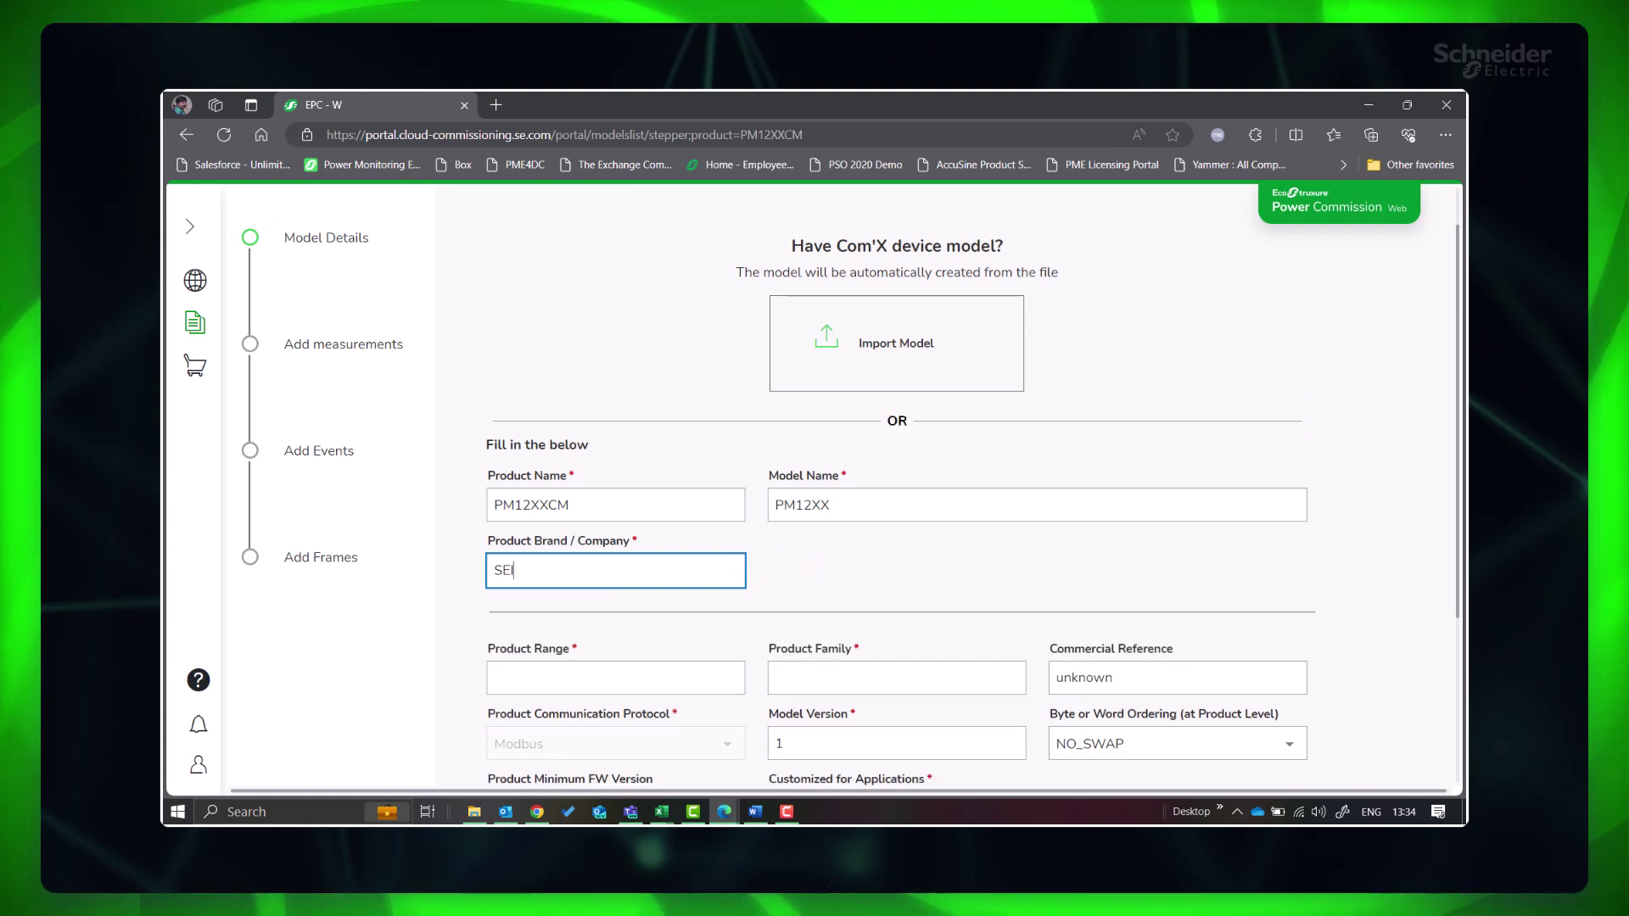
type("I")
scroll(896, 475, "down", 2)
scroll(896, 475, "down", 1)
left_click(615, 498)
type("PM")
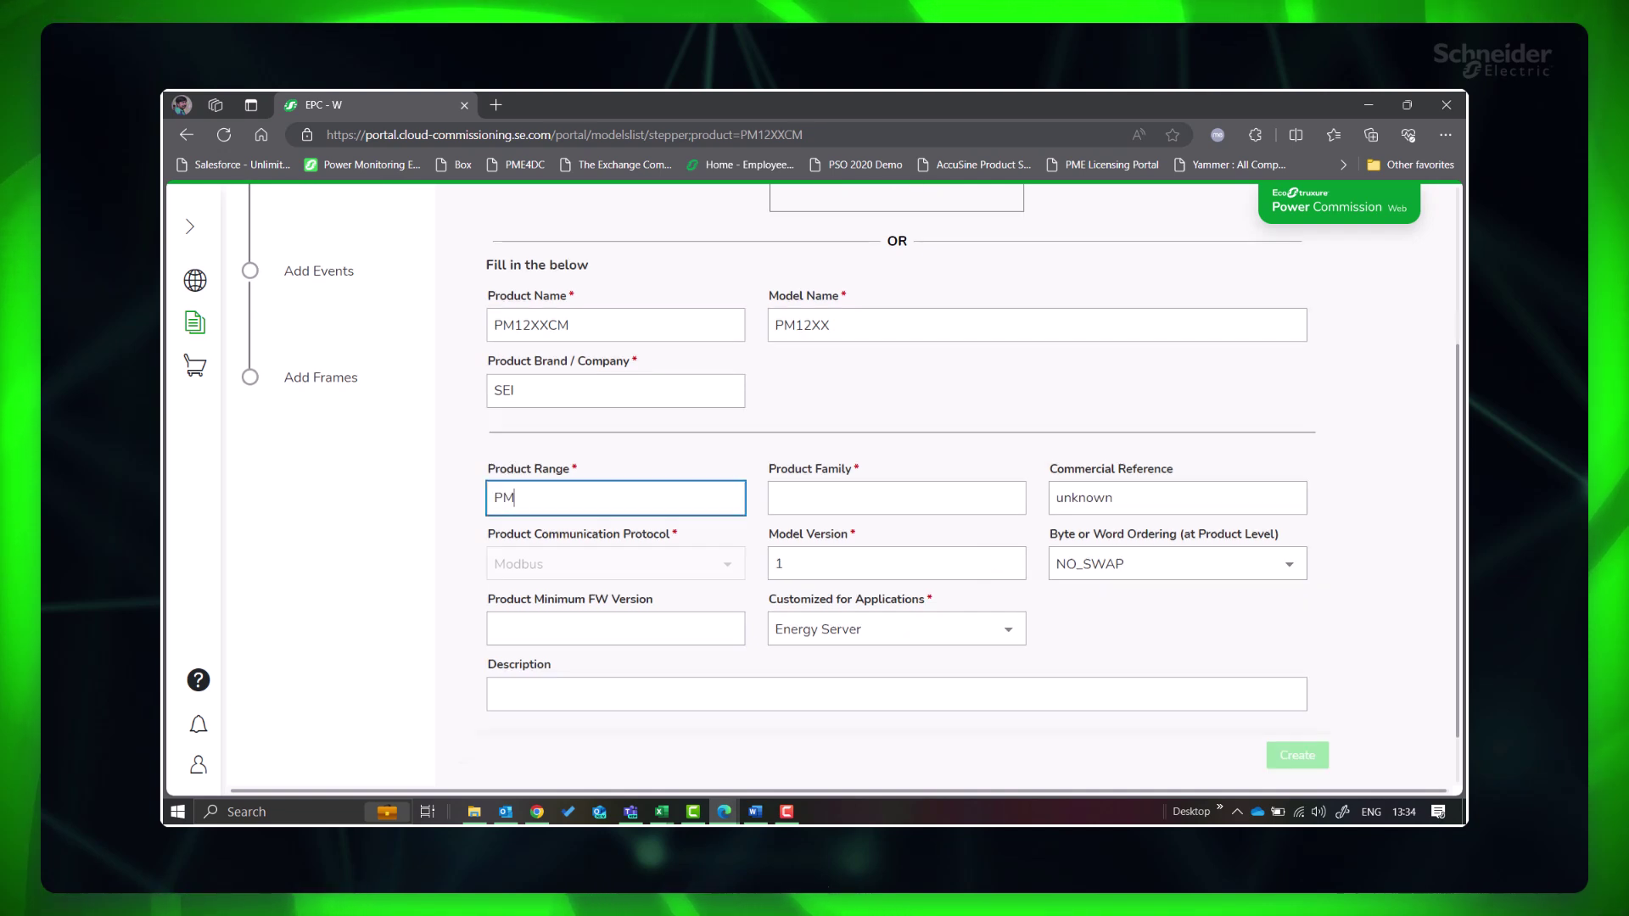
type("12XX")
left_click(896, 498)
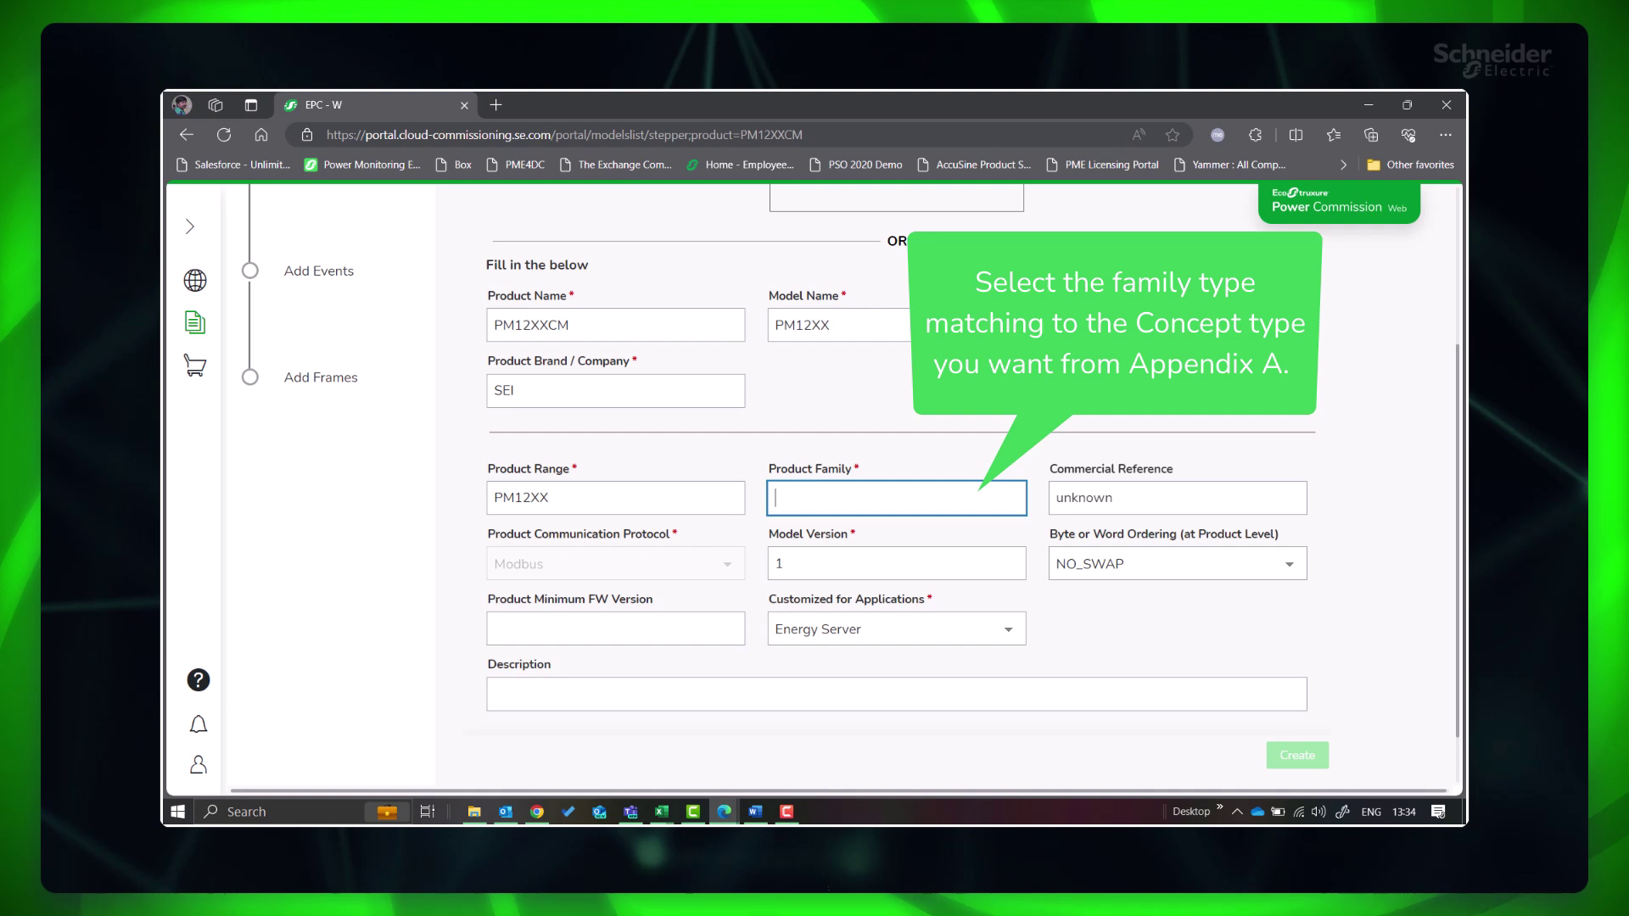
type("Power")
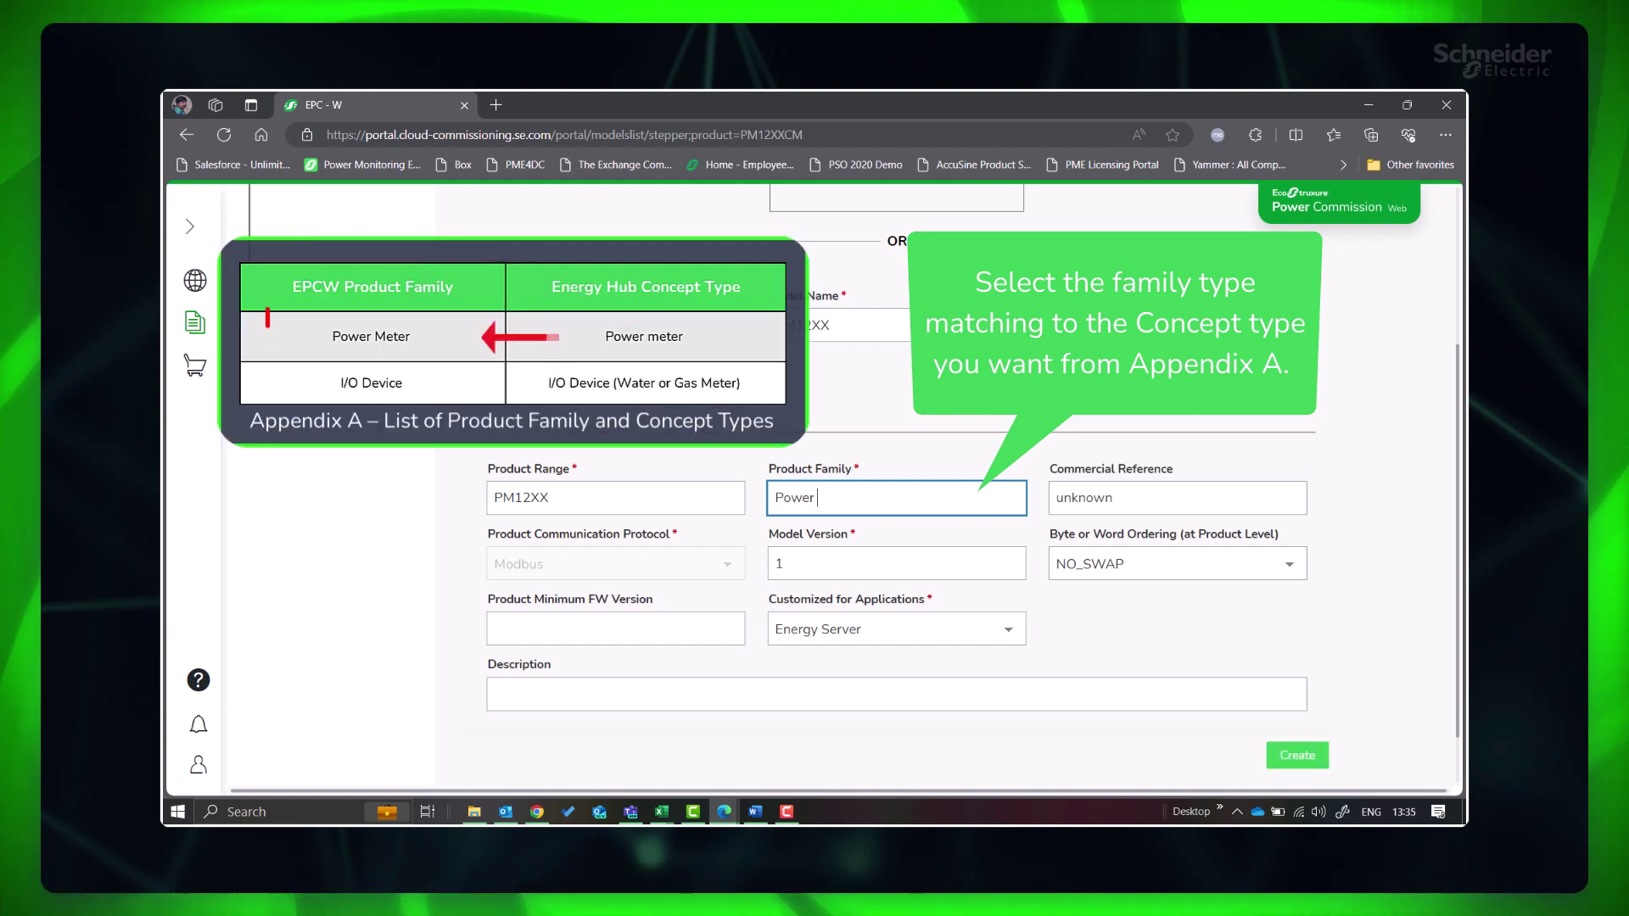
type(" Meter")
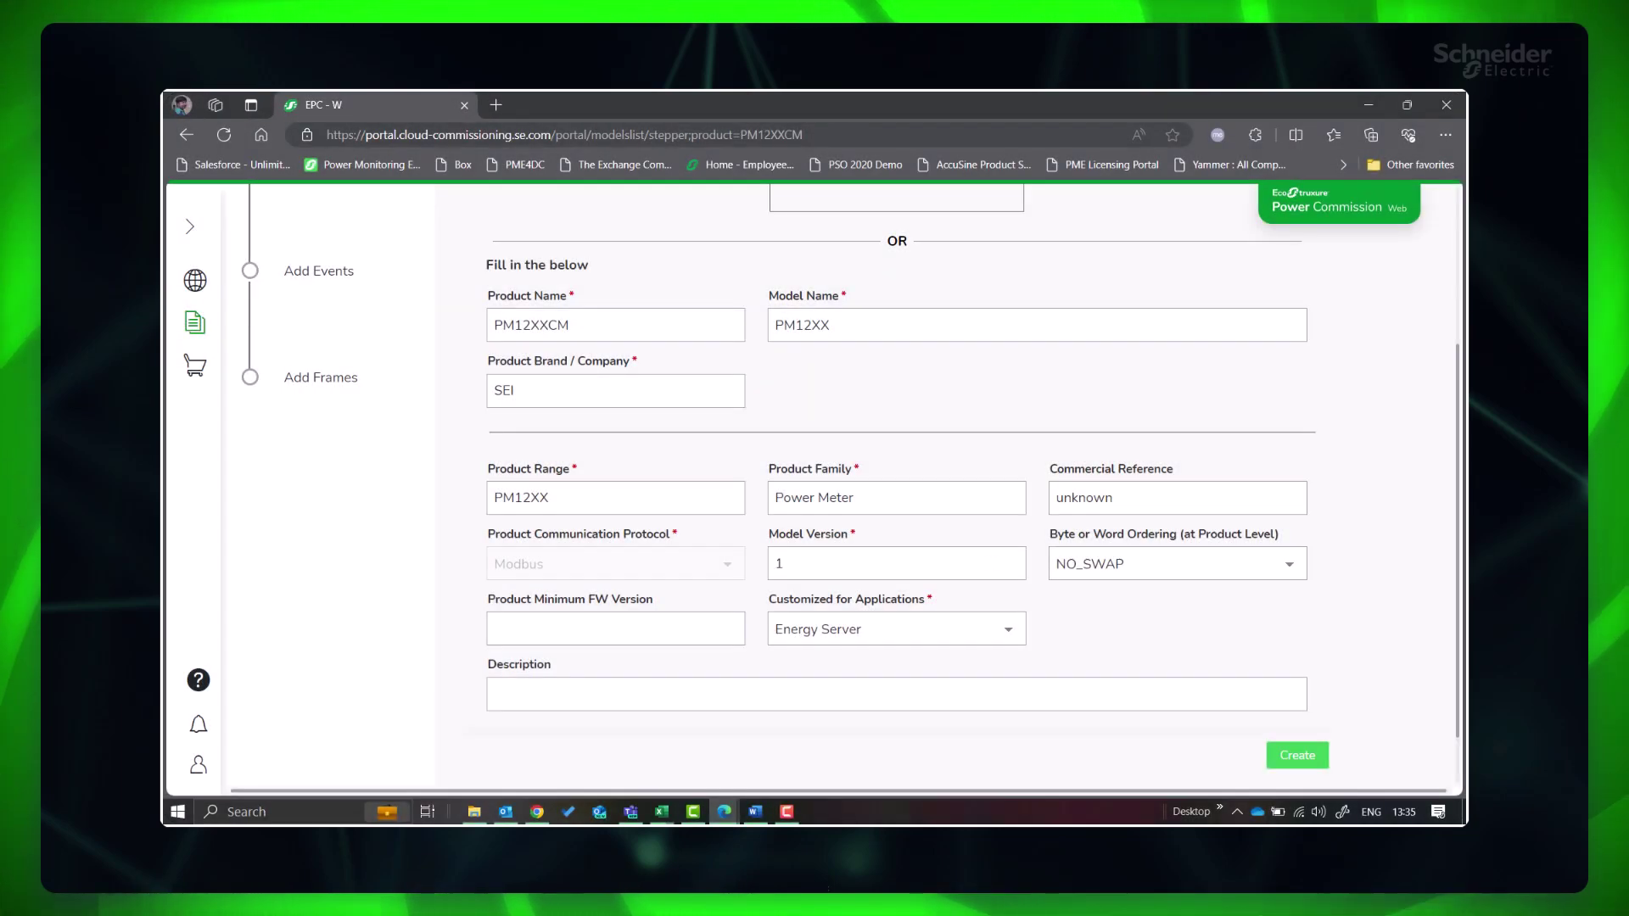
Target Ecostruxure Energy Hub, describe it as 'test model for training' and create the model.
left_click(897, 629)
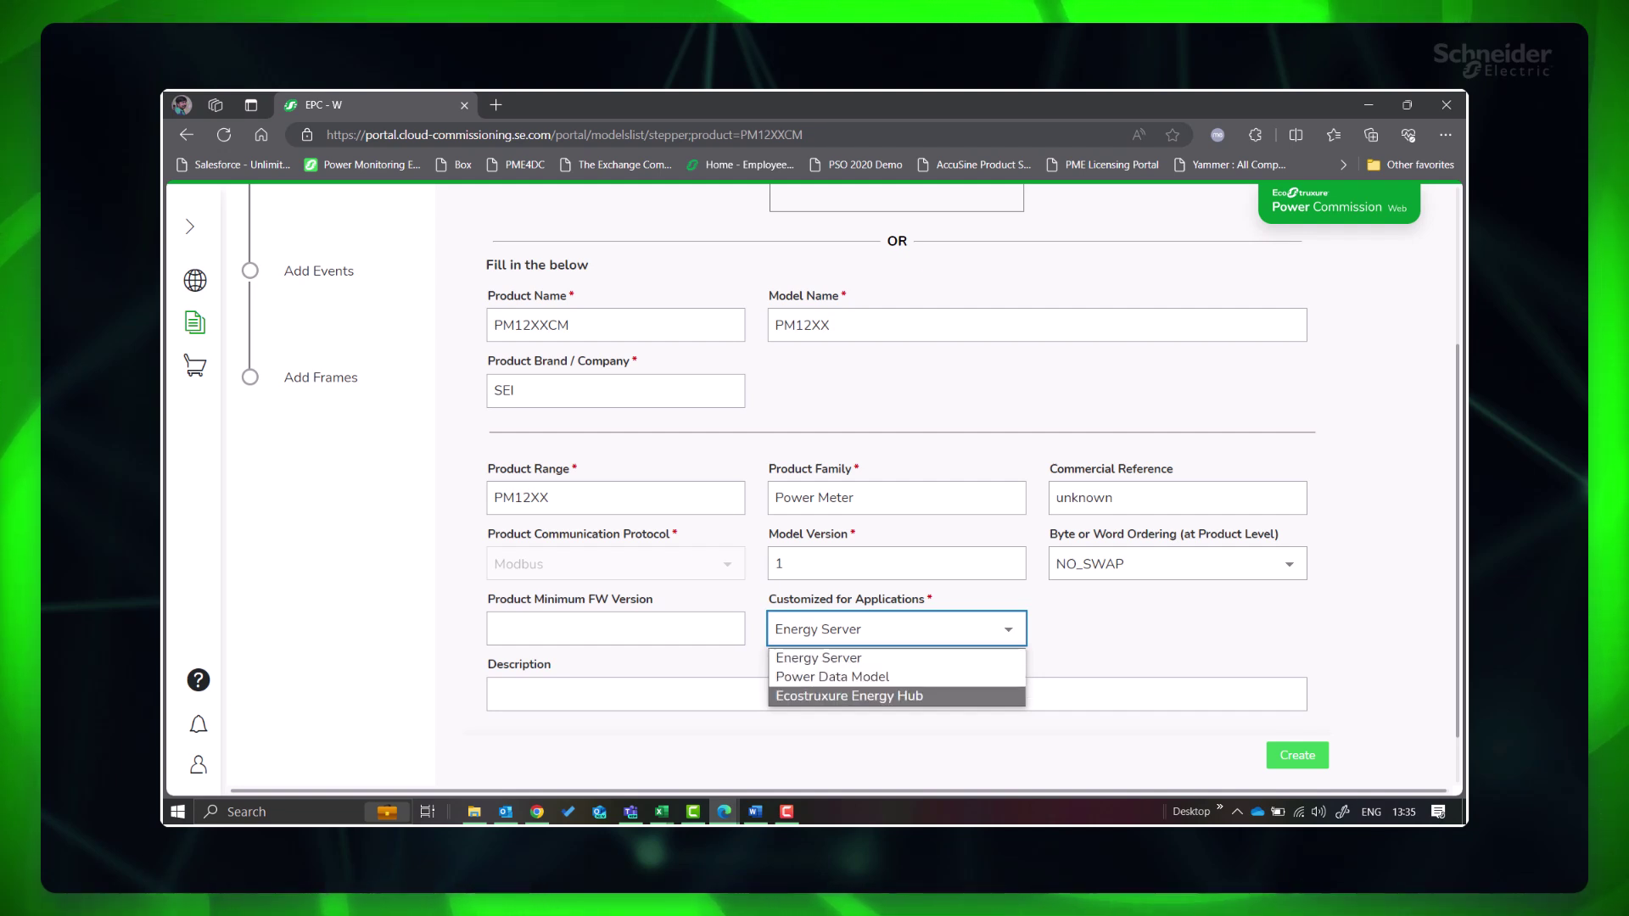
key("Return")
left_click(494, 694)
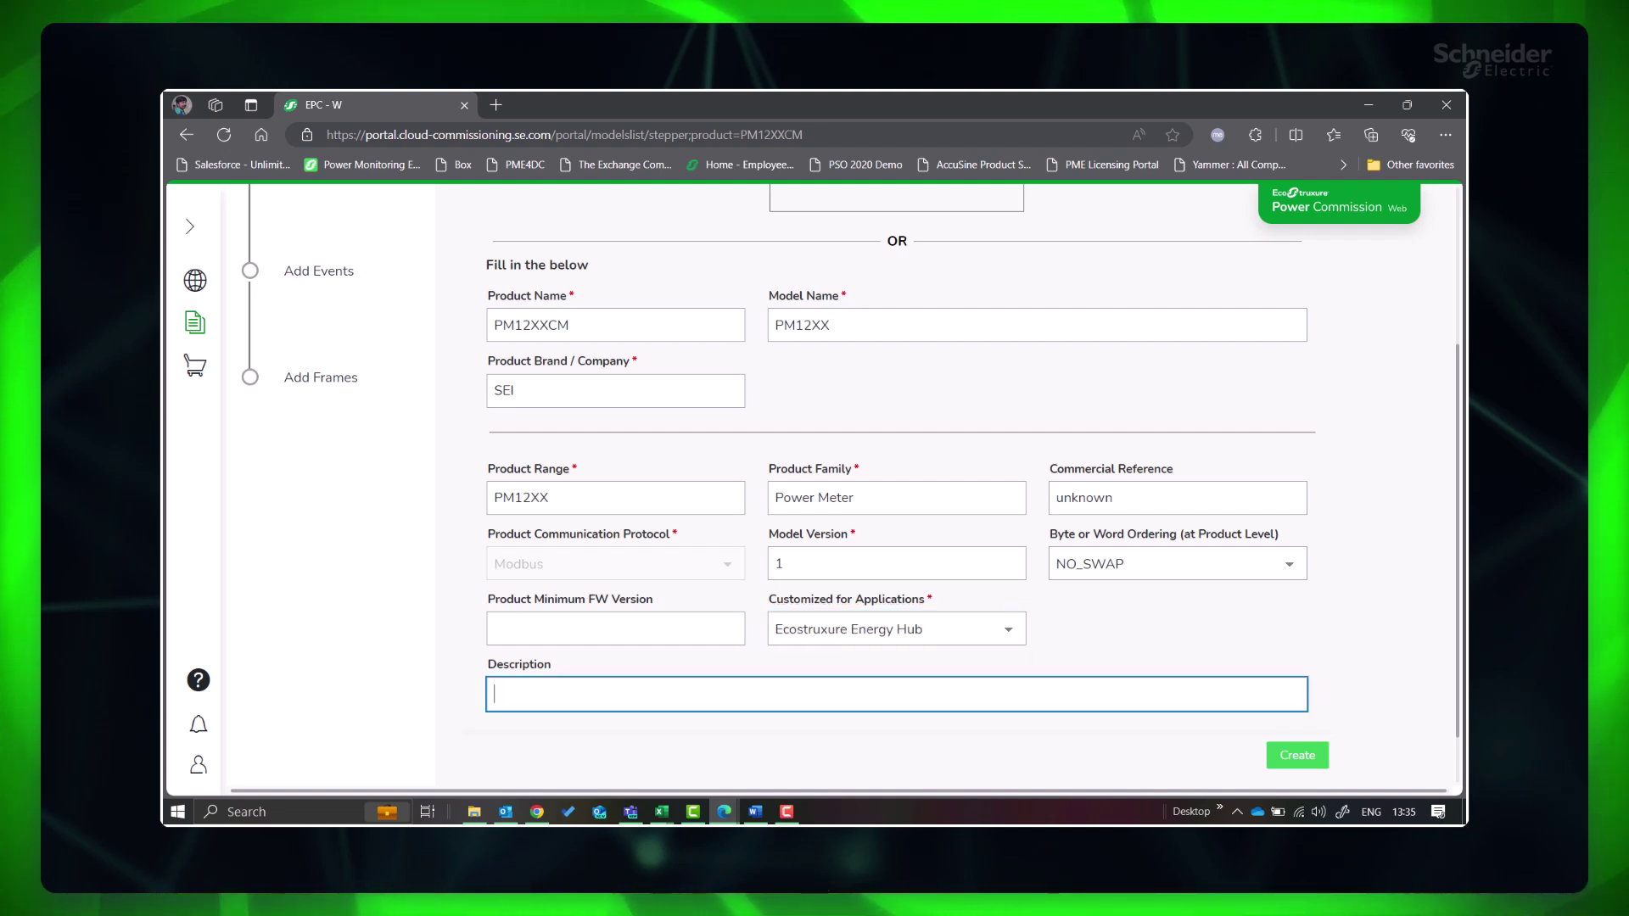
type("test m")
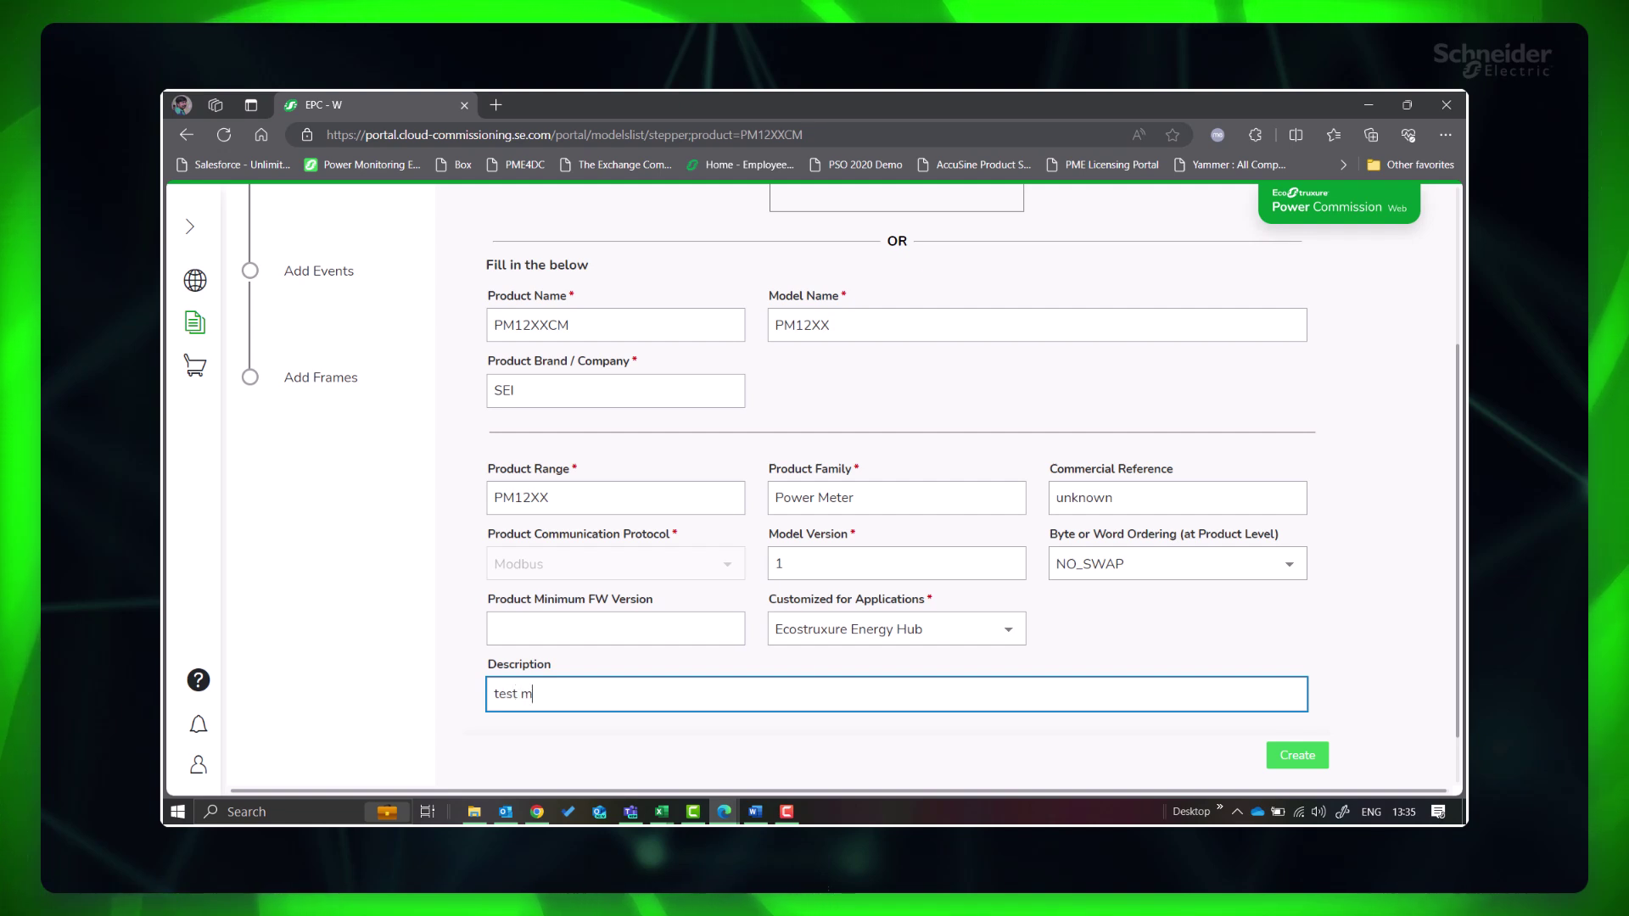
type("odel for t")
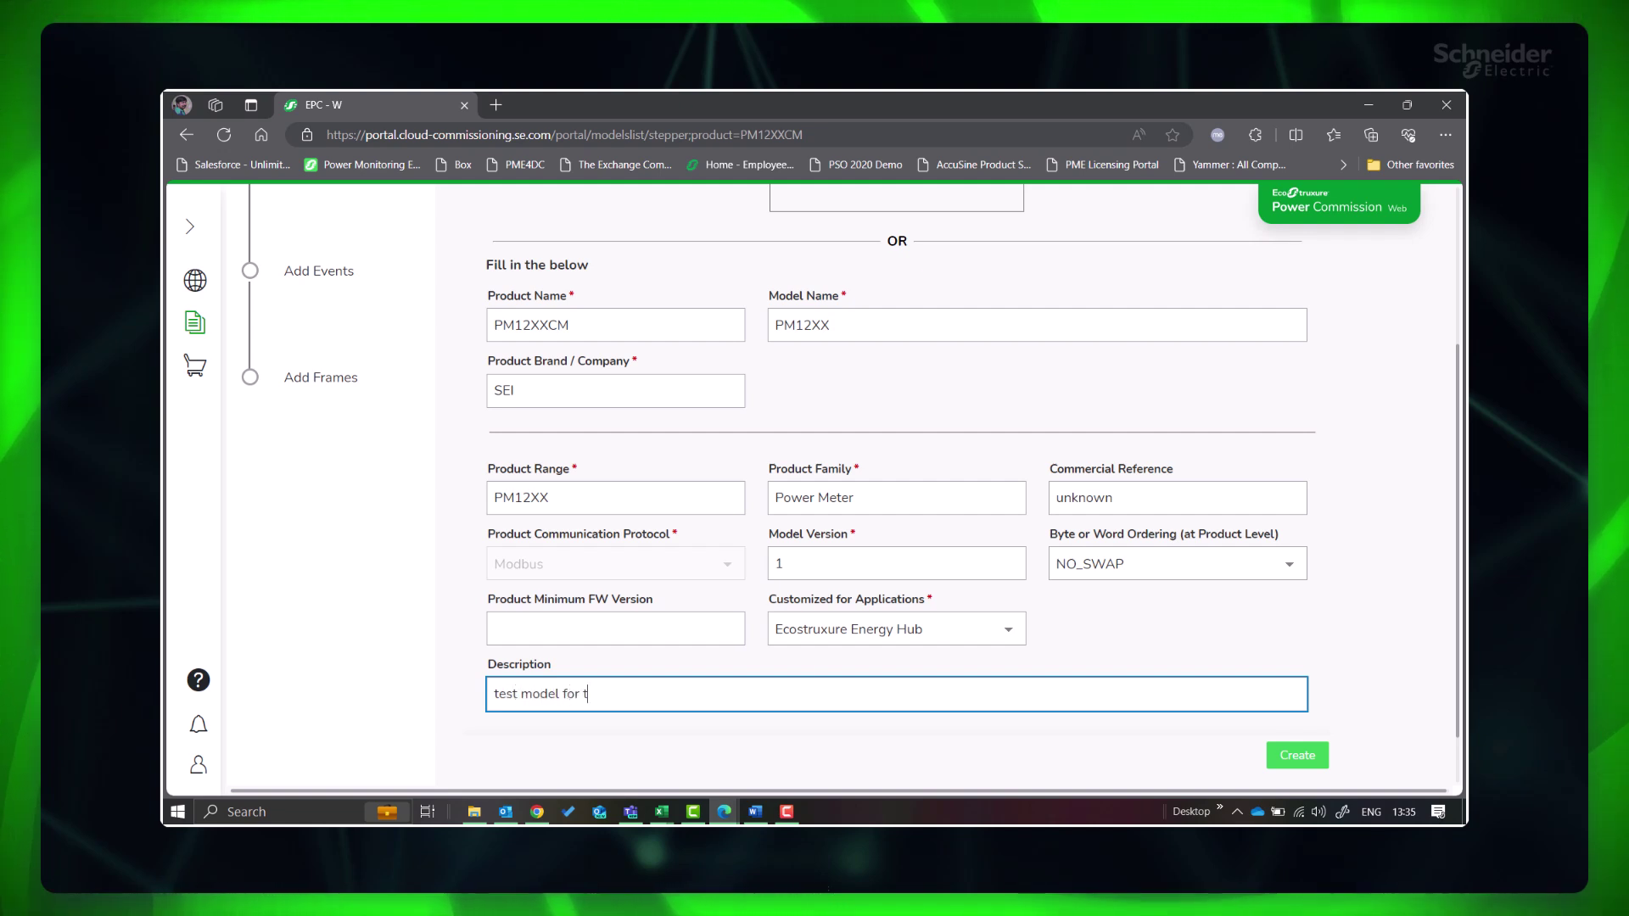
type("raining")
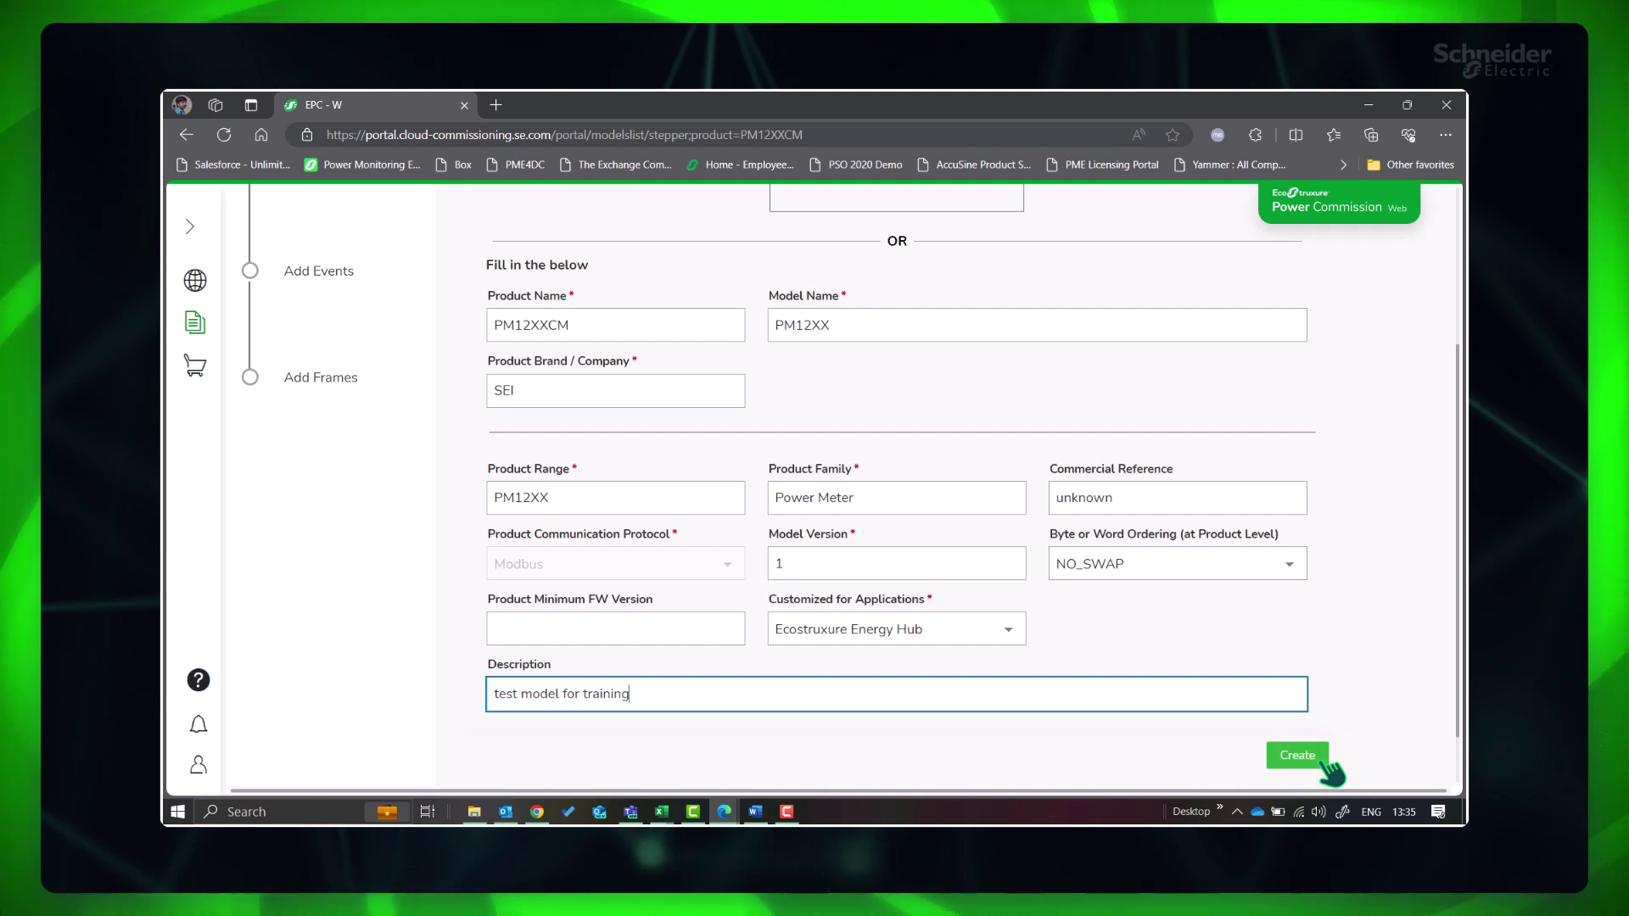
left_click(1325, 761)
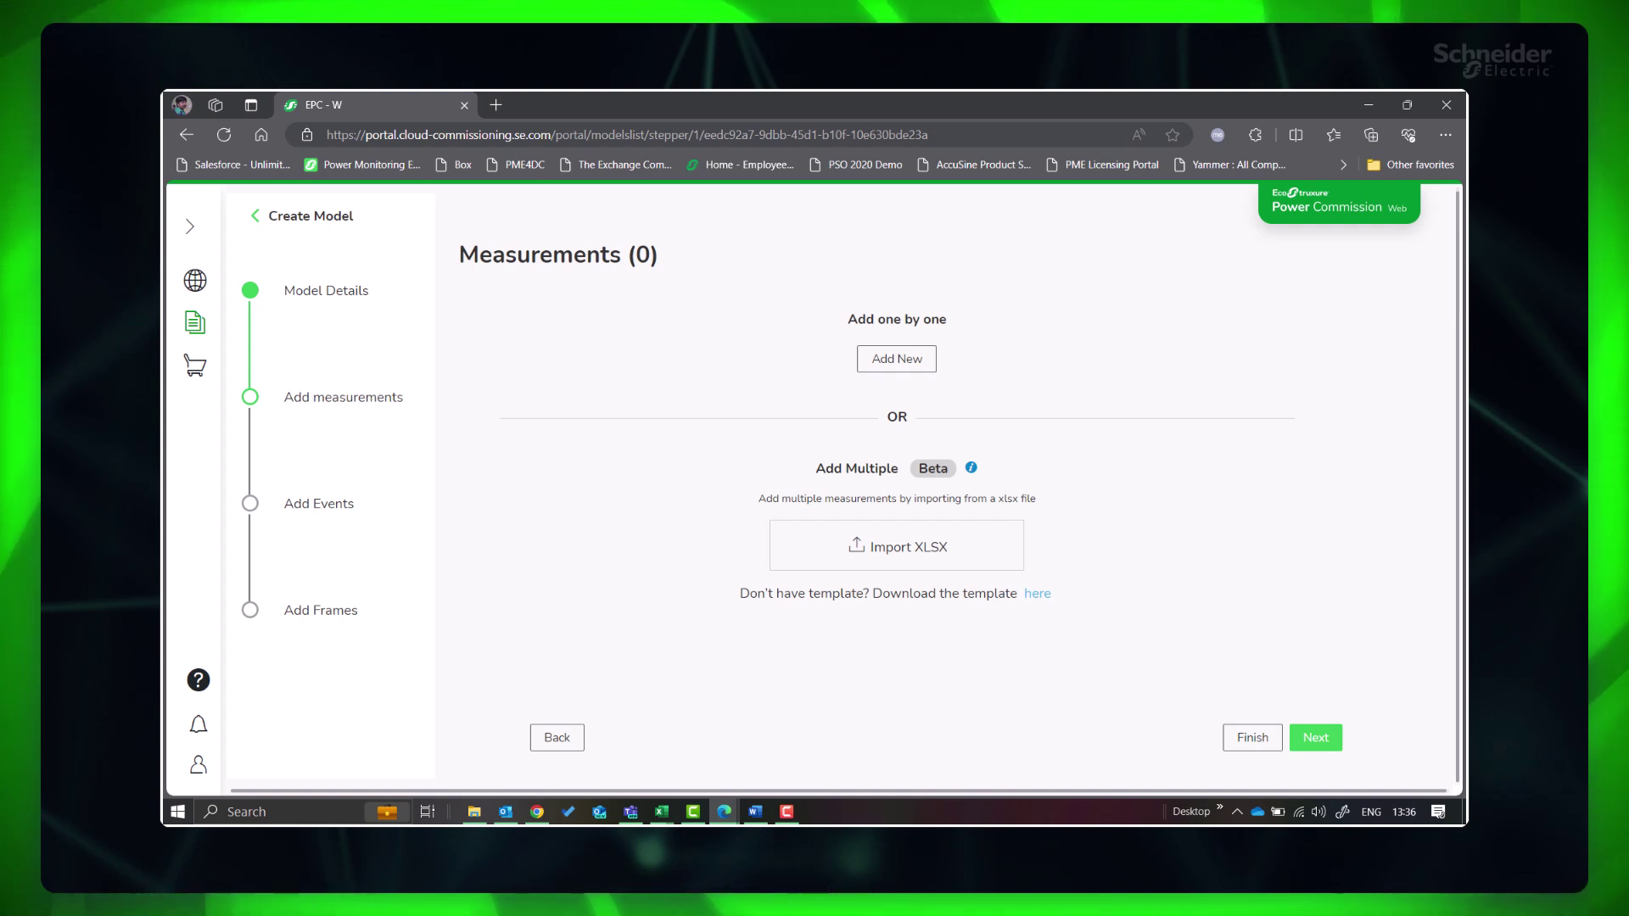
Bring up an empty Create measurement form with Add New.
left_click(923, 359)
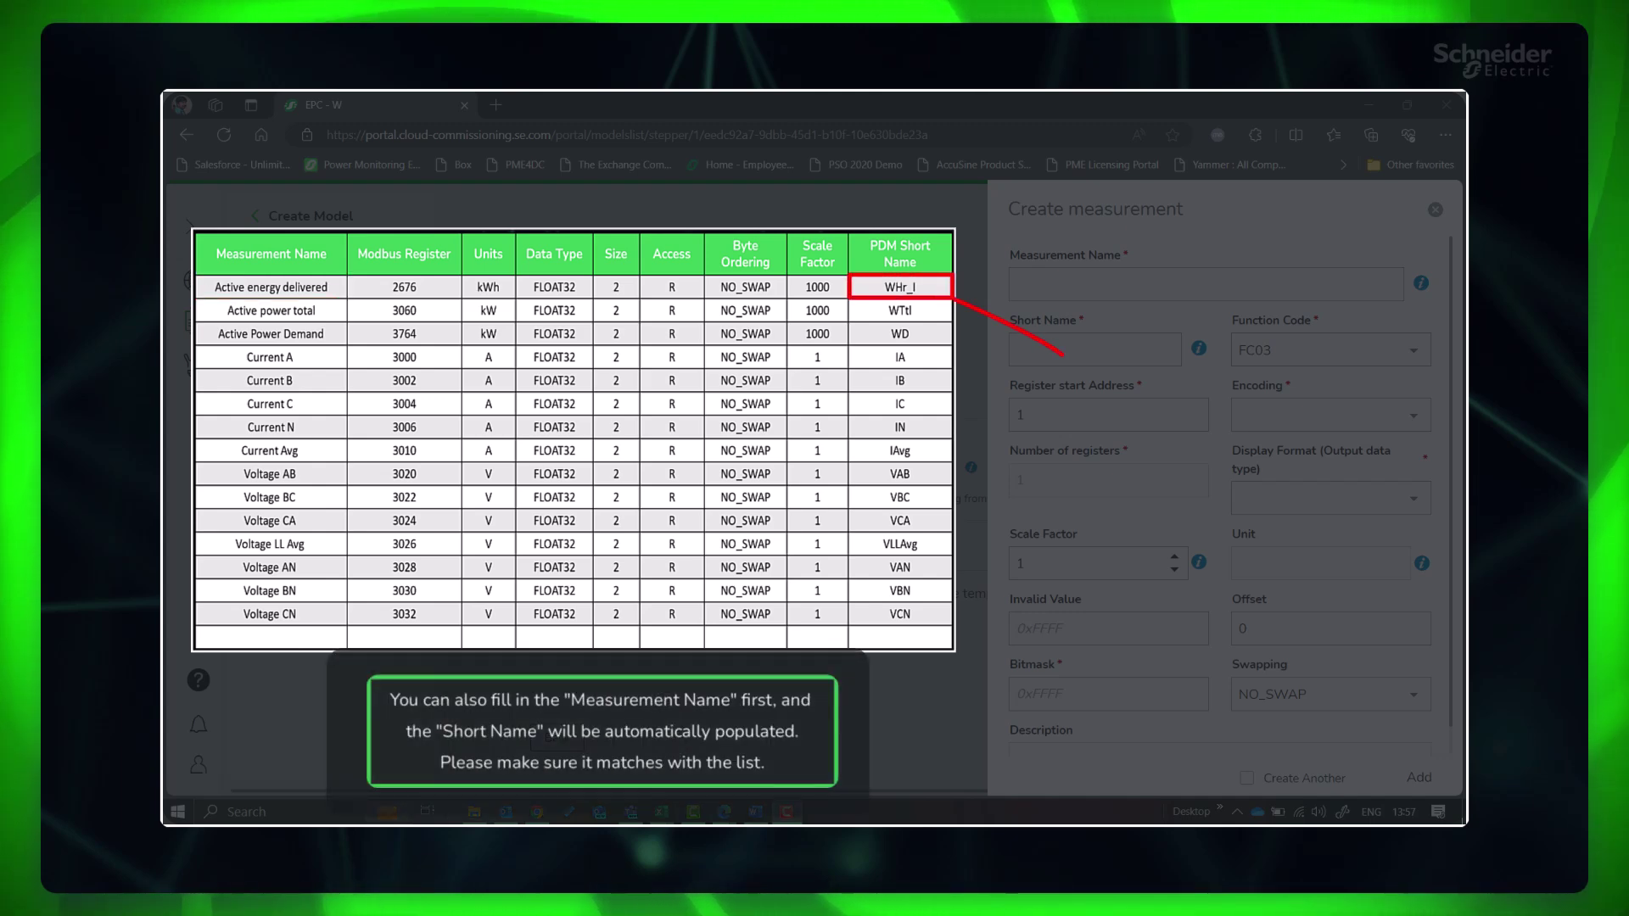
Add Active energy delivered as WHr_I, FLOAT32, register 2675, scale factor 1000, keeping the form open.
left_click(1095, 349)
type("WHr_")
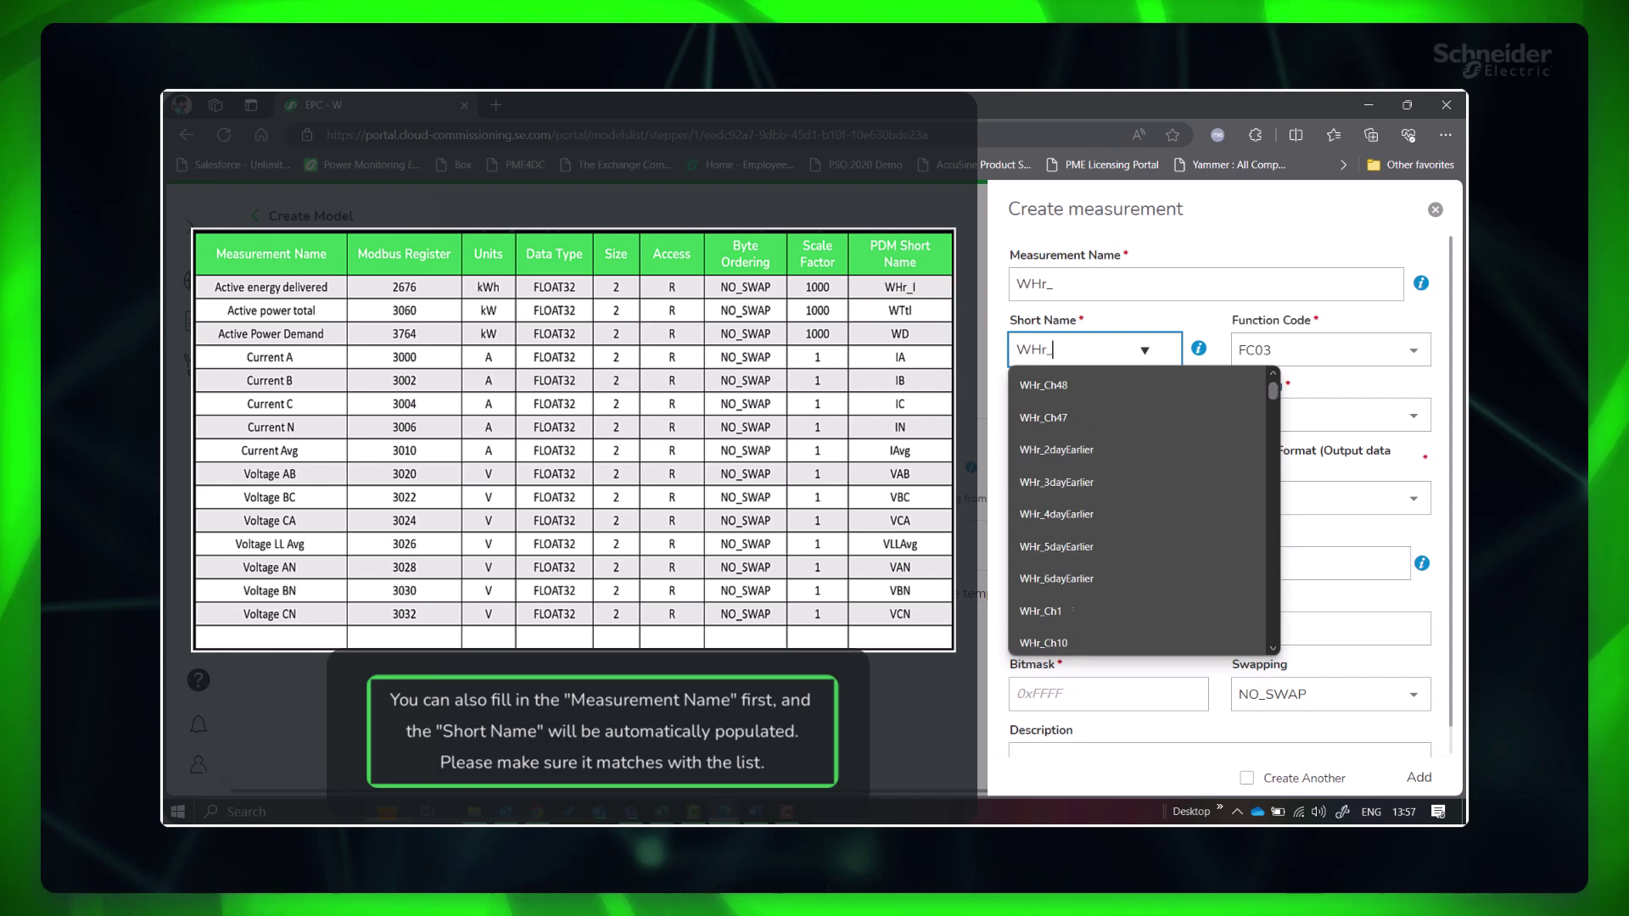
type("I")
key("Return")
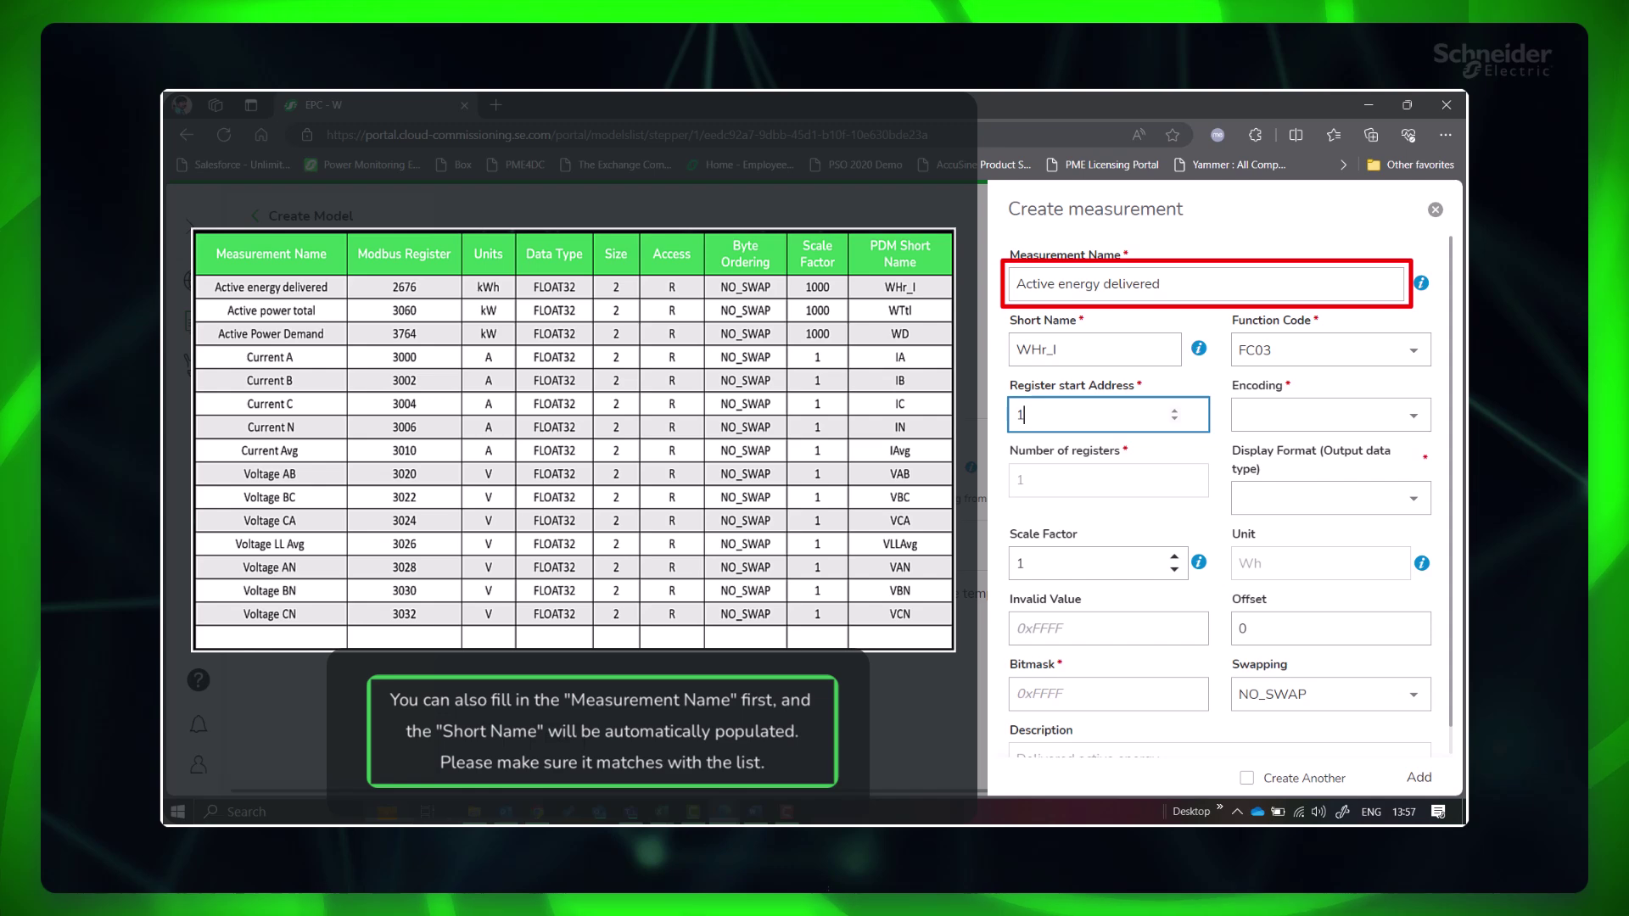
left_click(1330, 415)
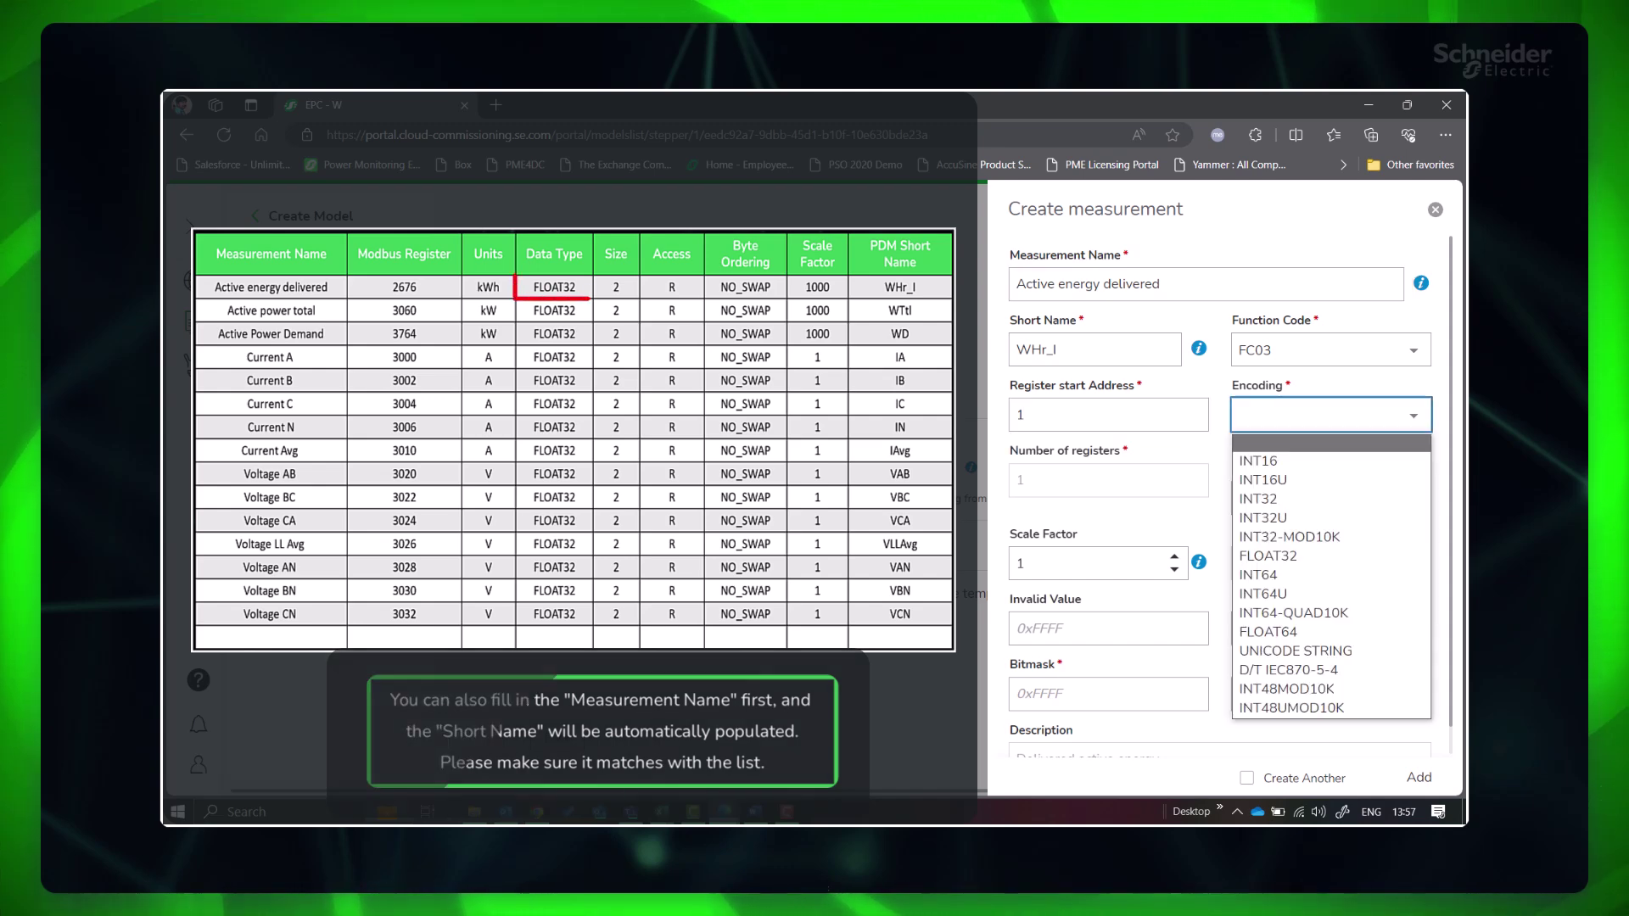
key("Return")
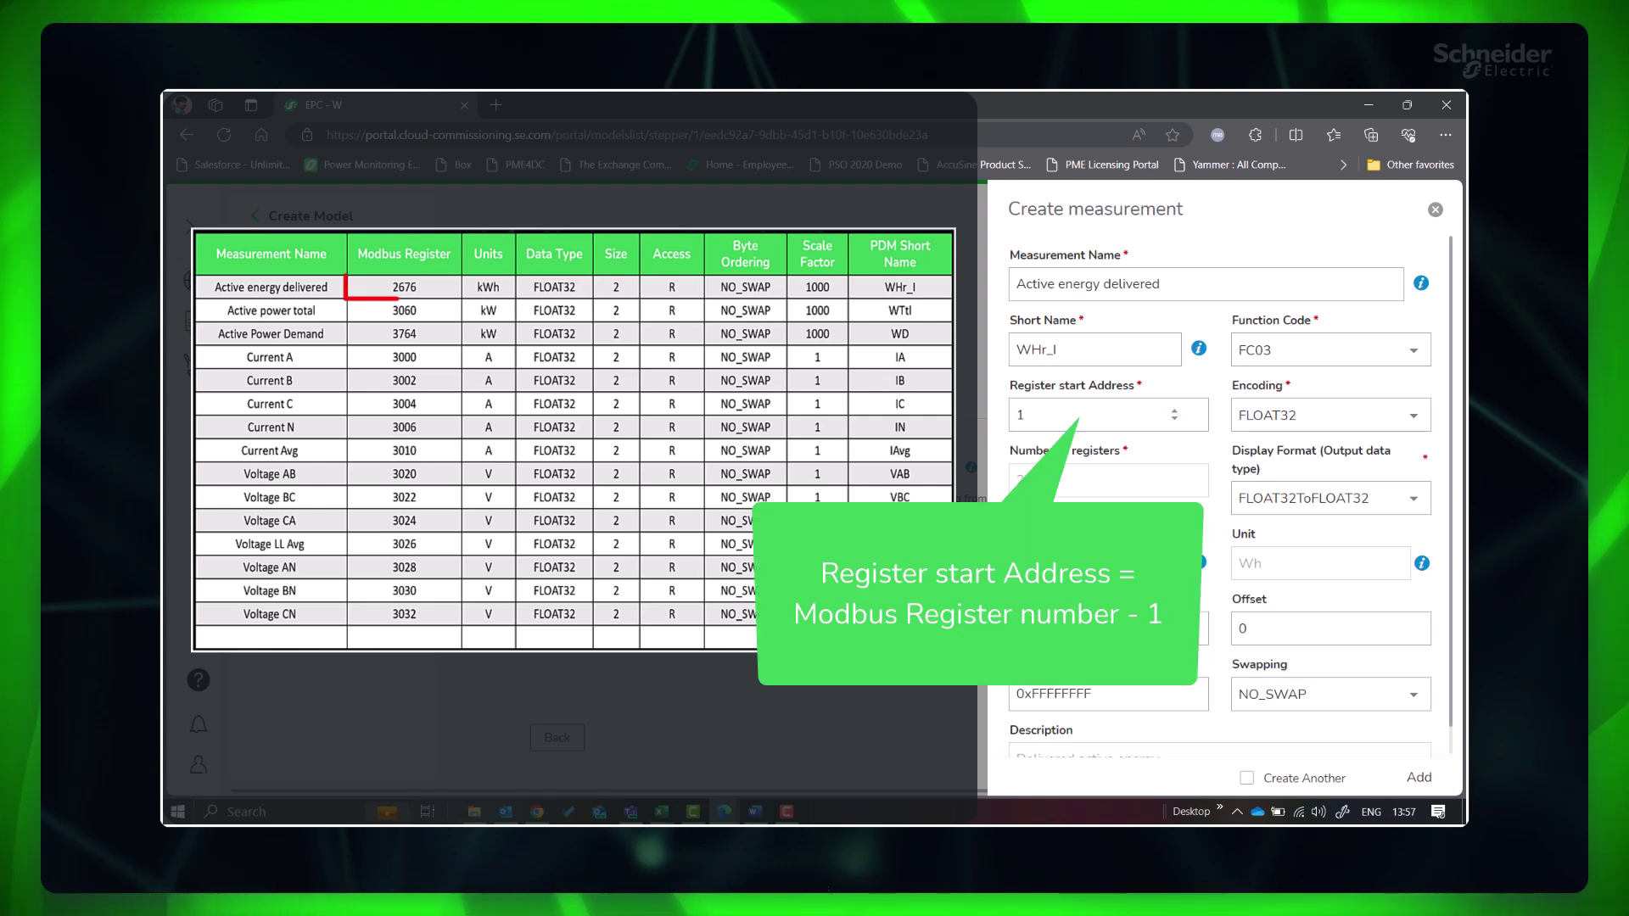
left_click(1103, 415)
key("BackSpace")
type("2675")
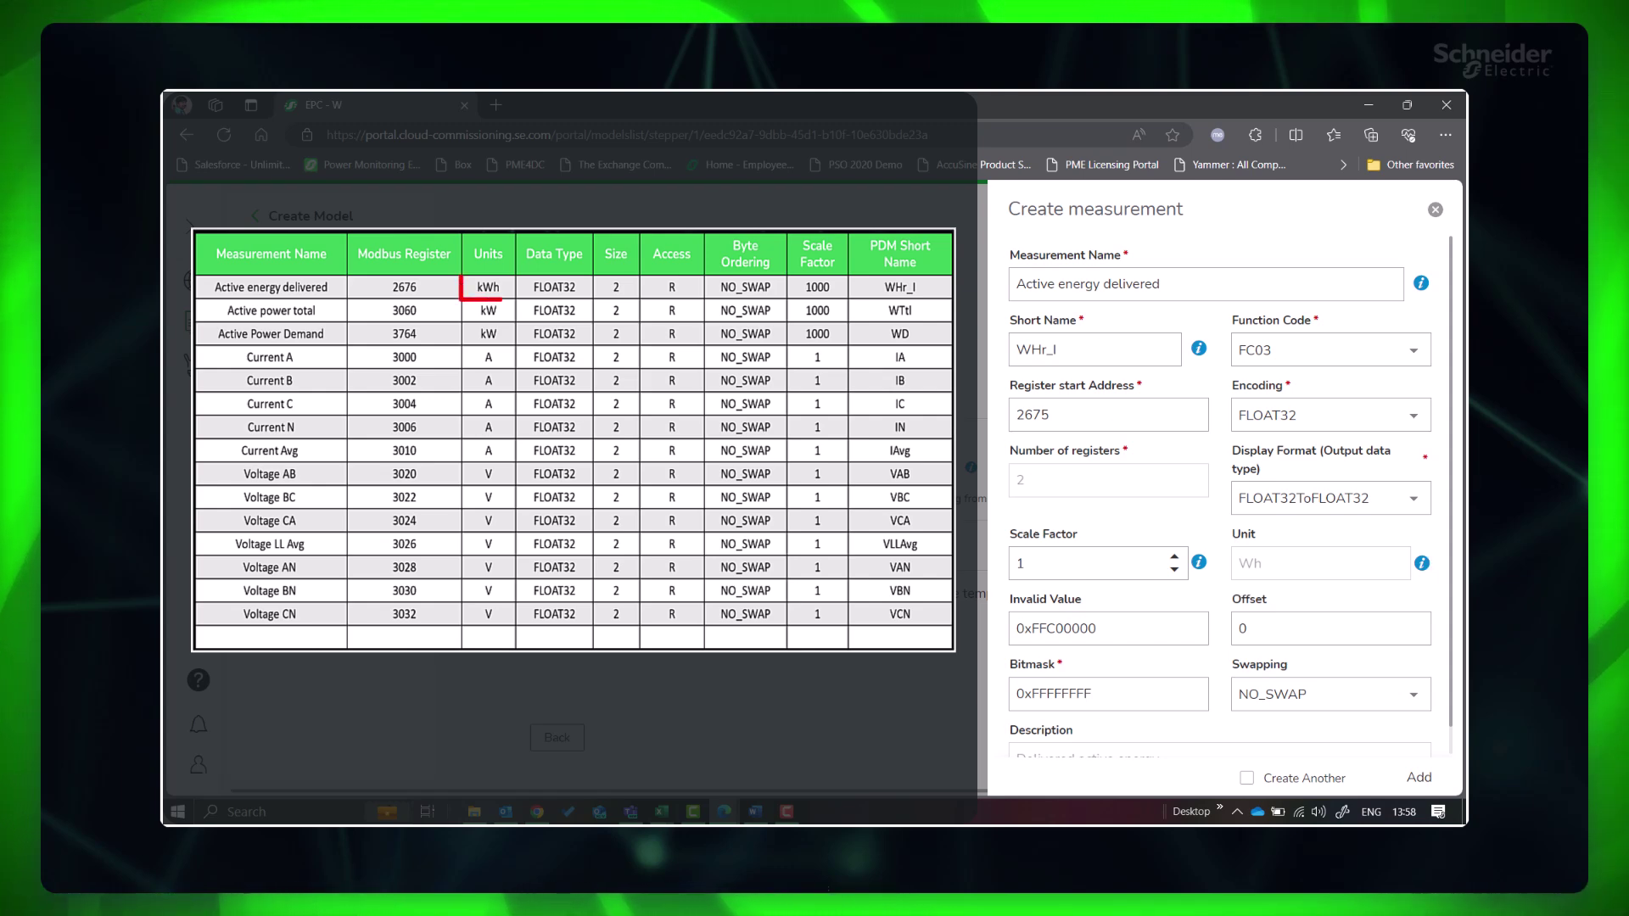
left_click(1086, 564)
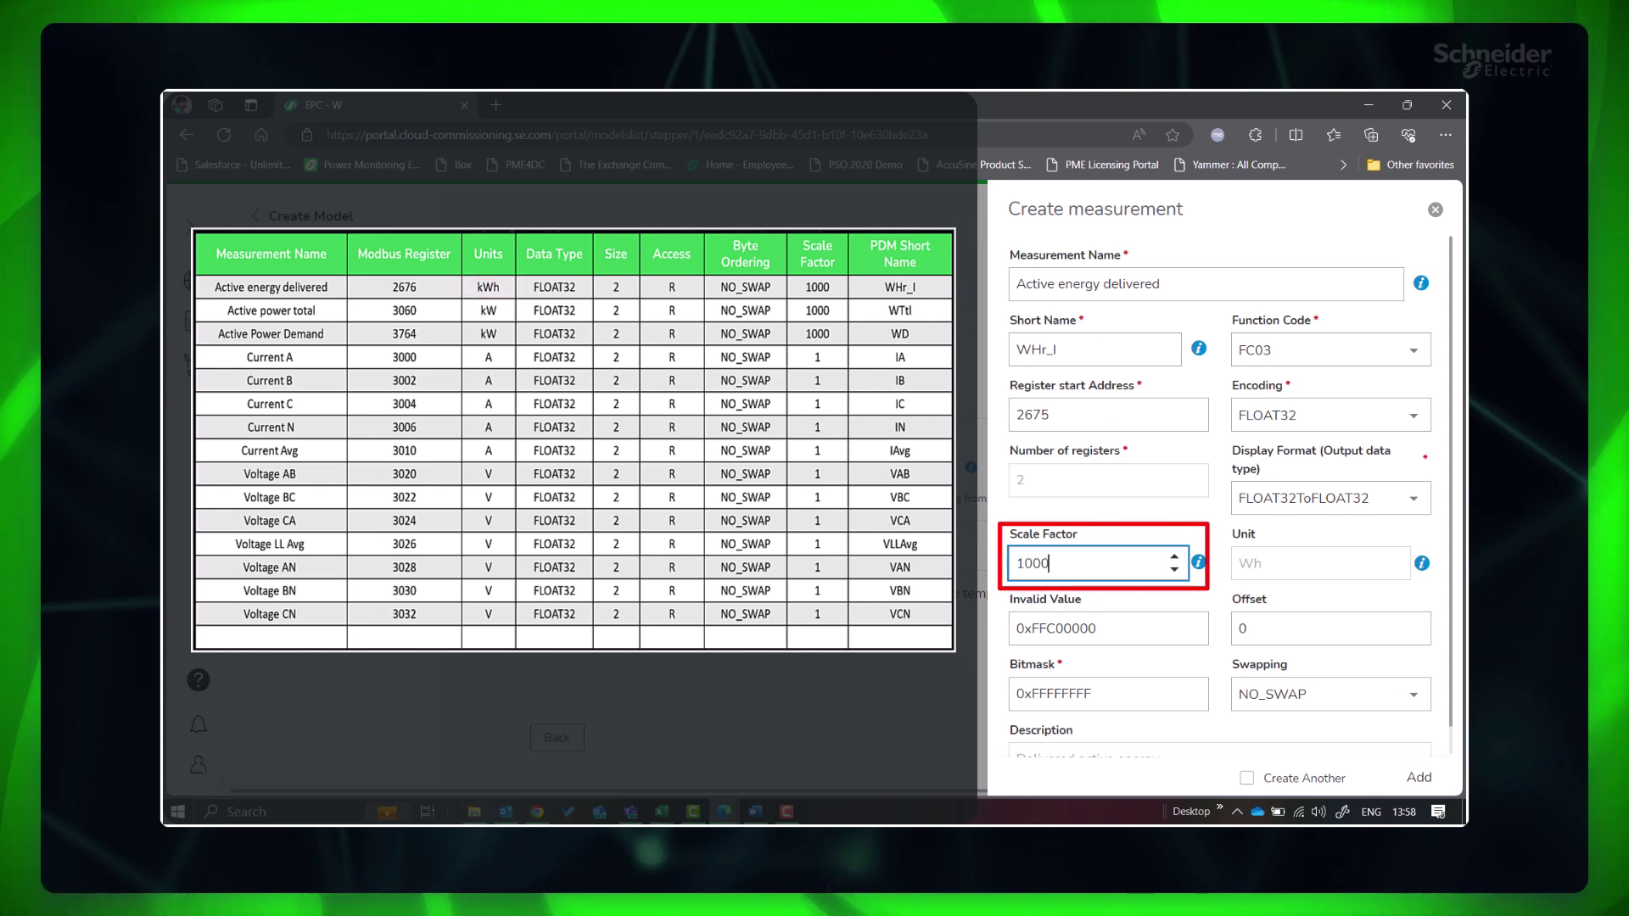
left_click(1097, 627)
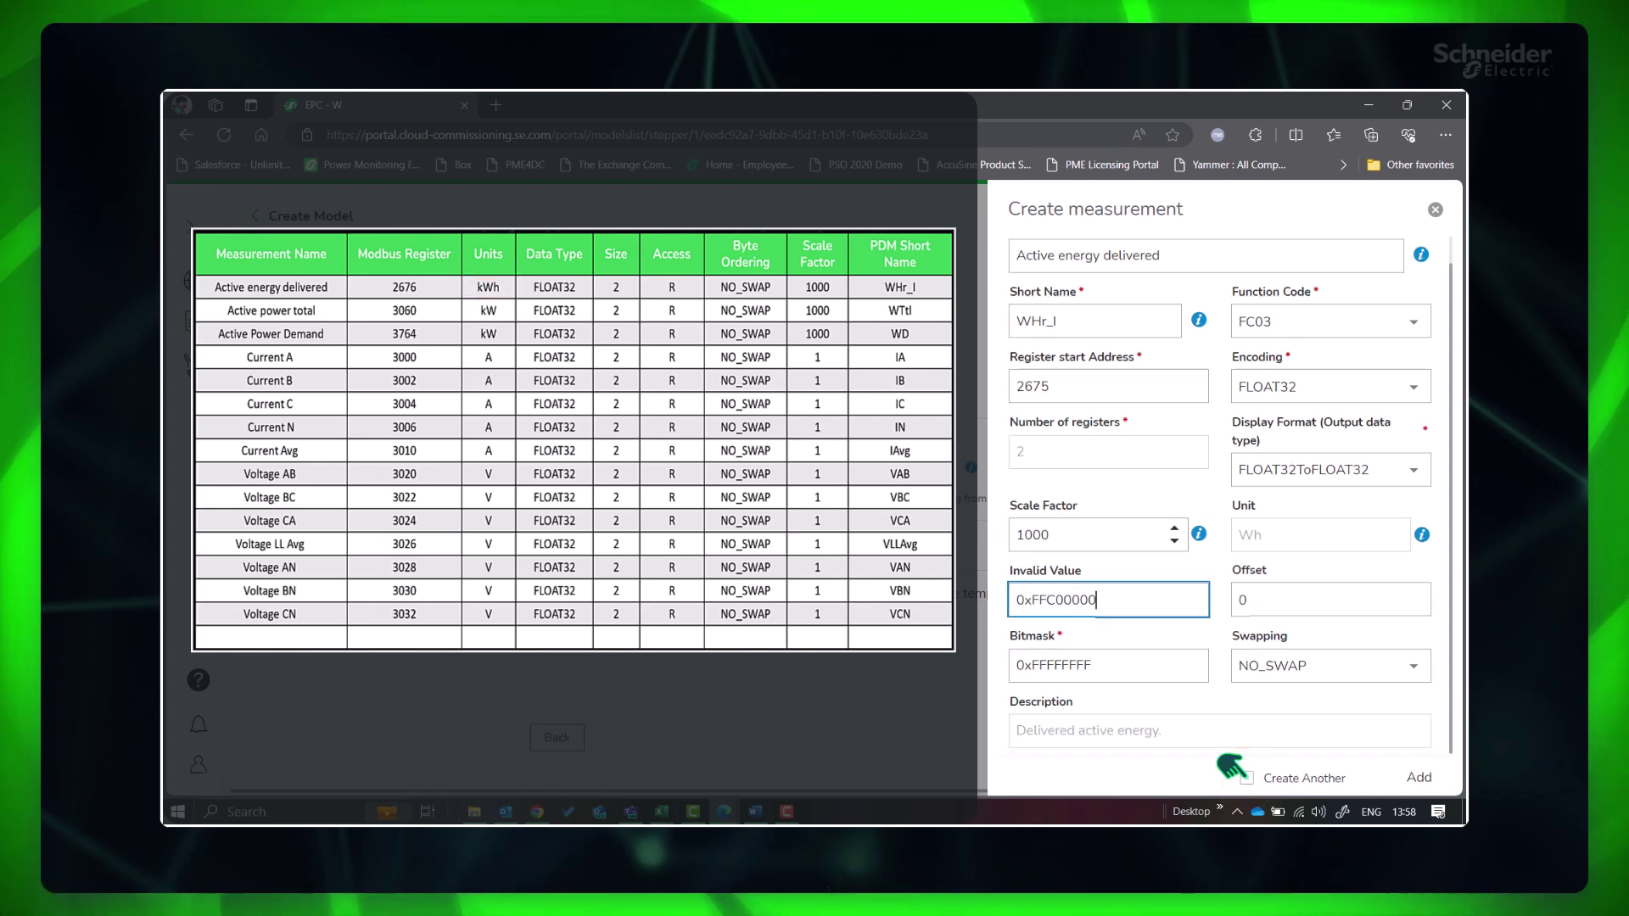
left_click(1245, 777)
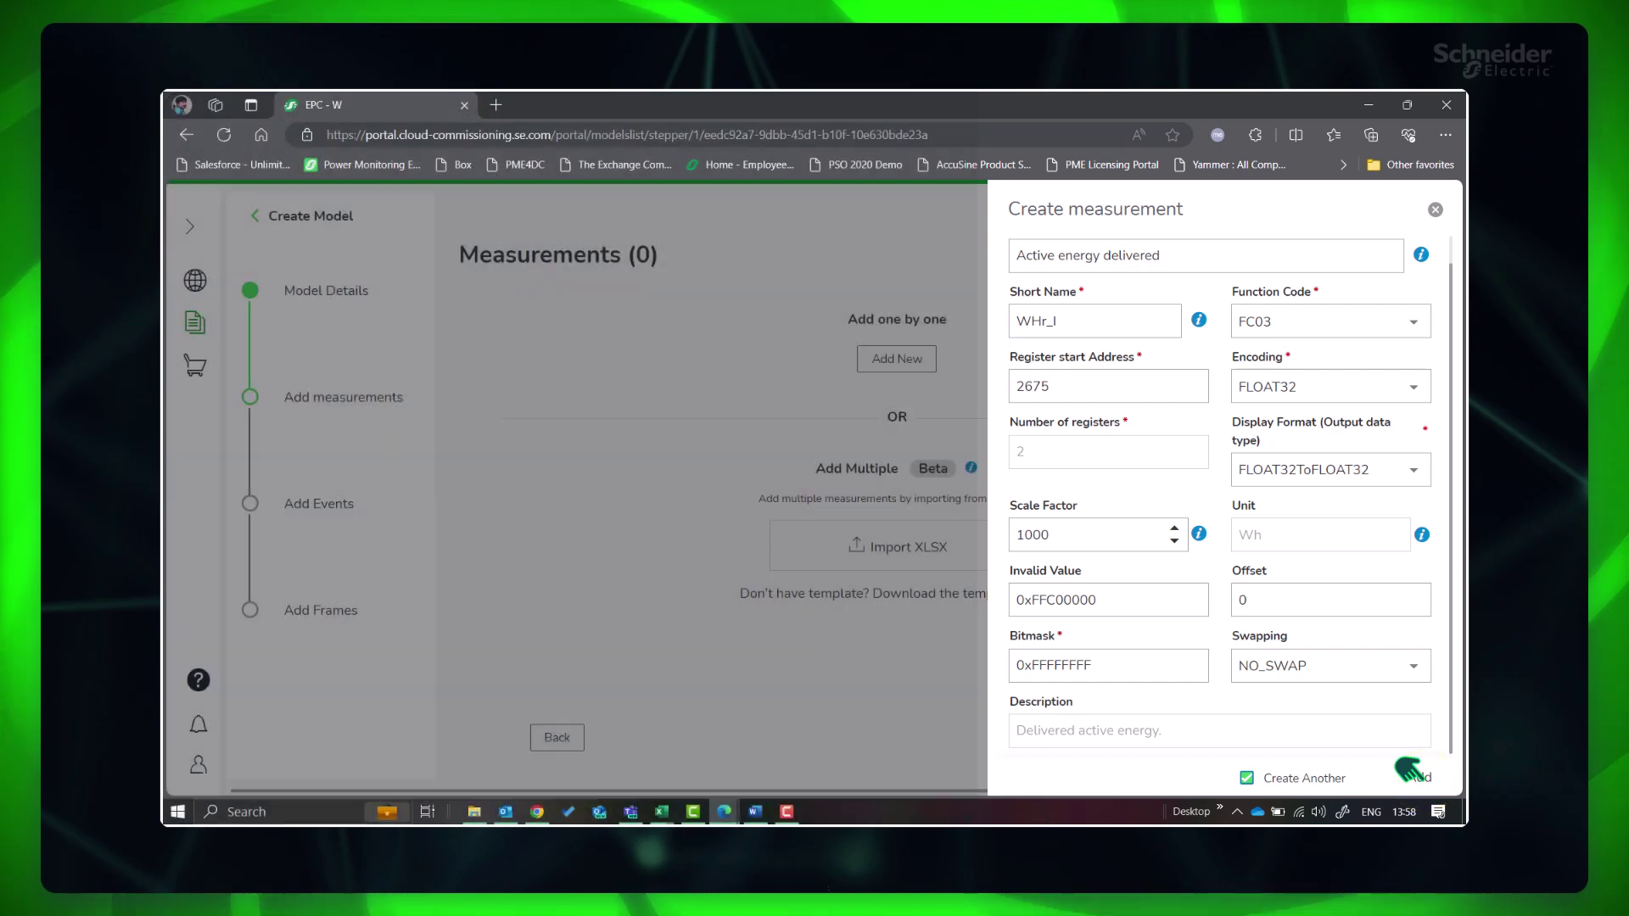
left_click(1409, 772)
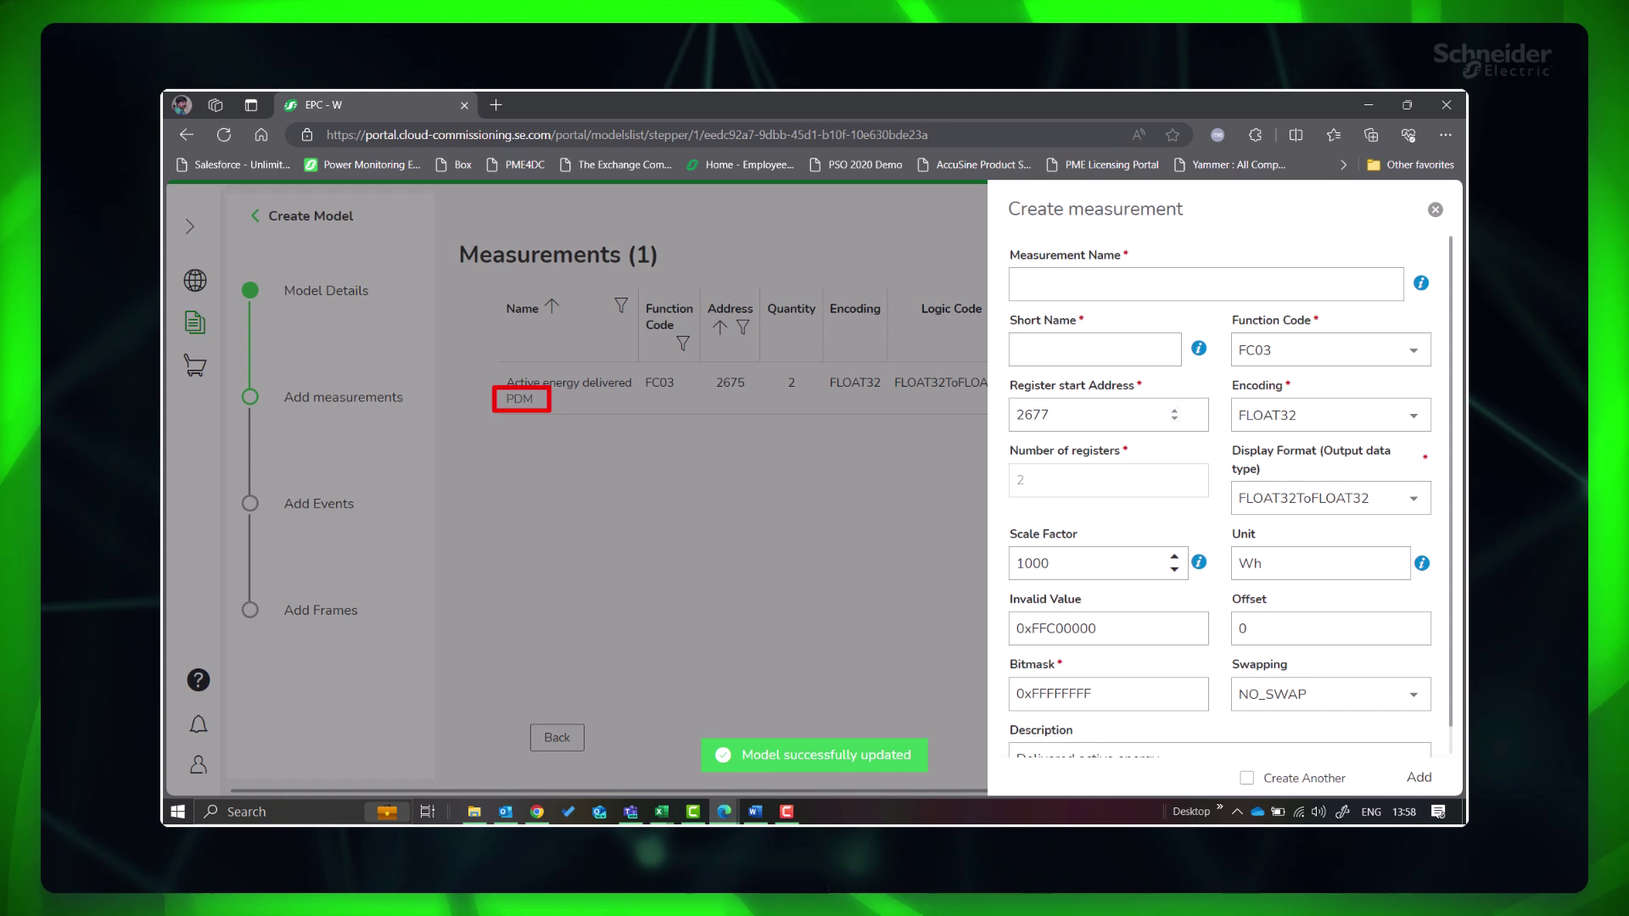
Add Active power total as WTtl with register start address 3059.
left_click(1095, 349)
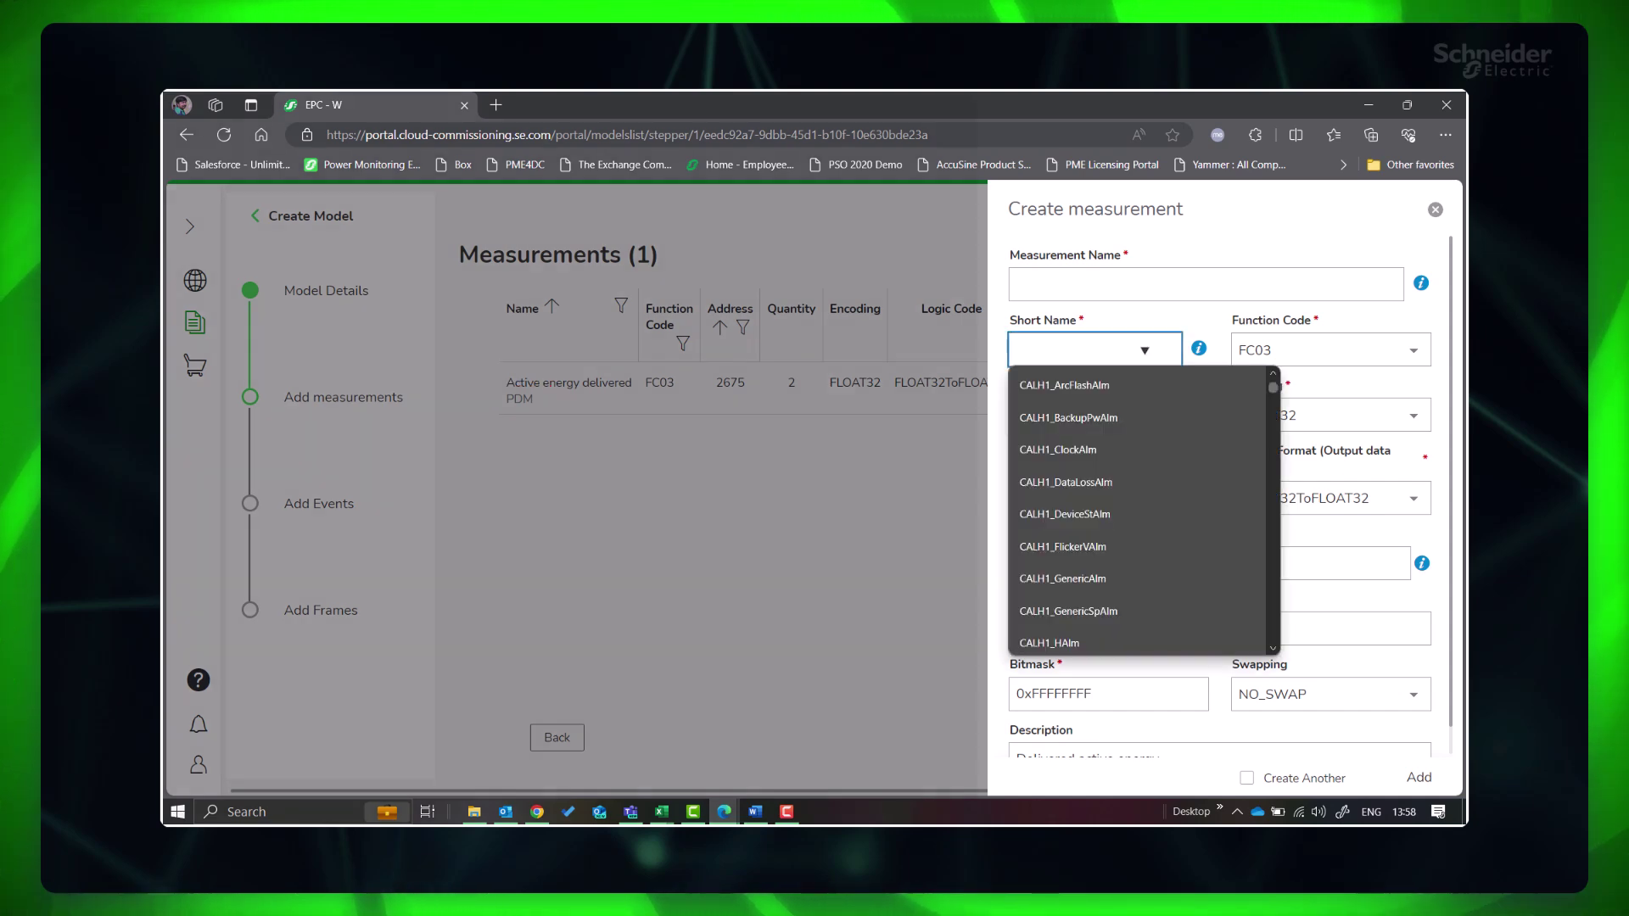
type("WT")
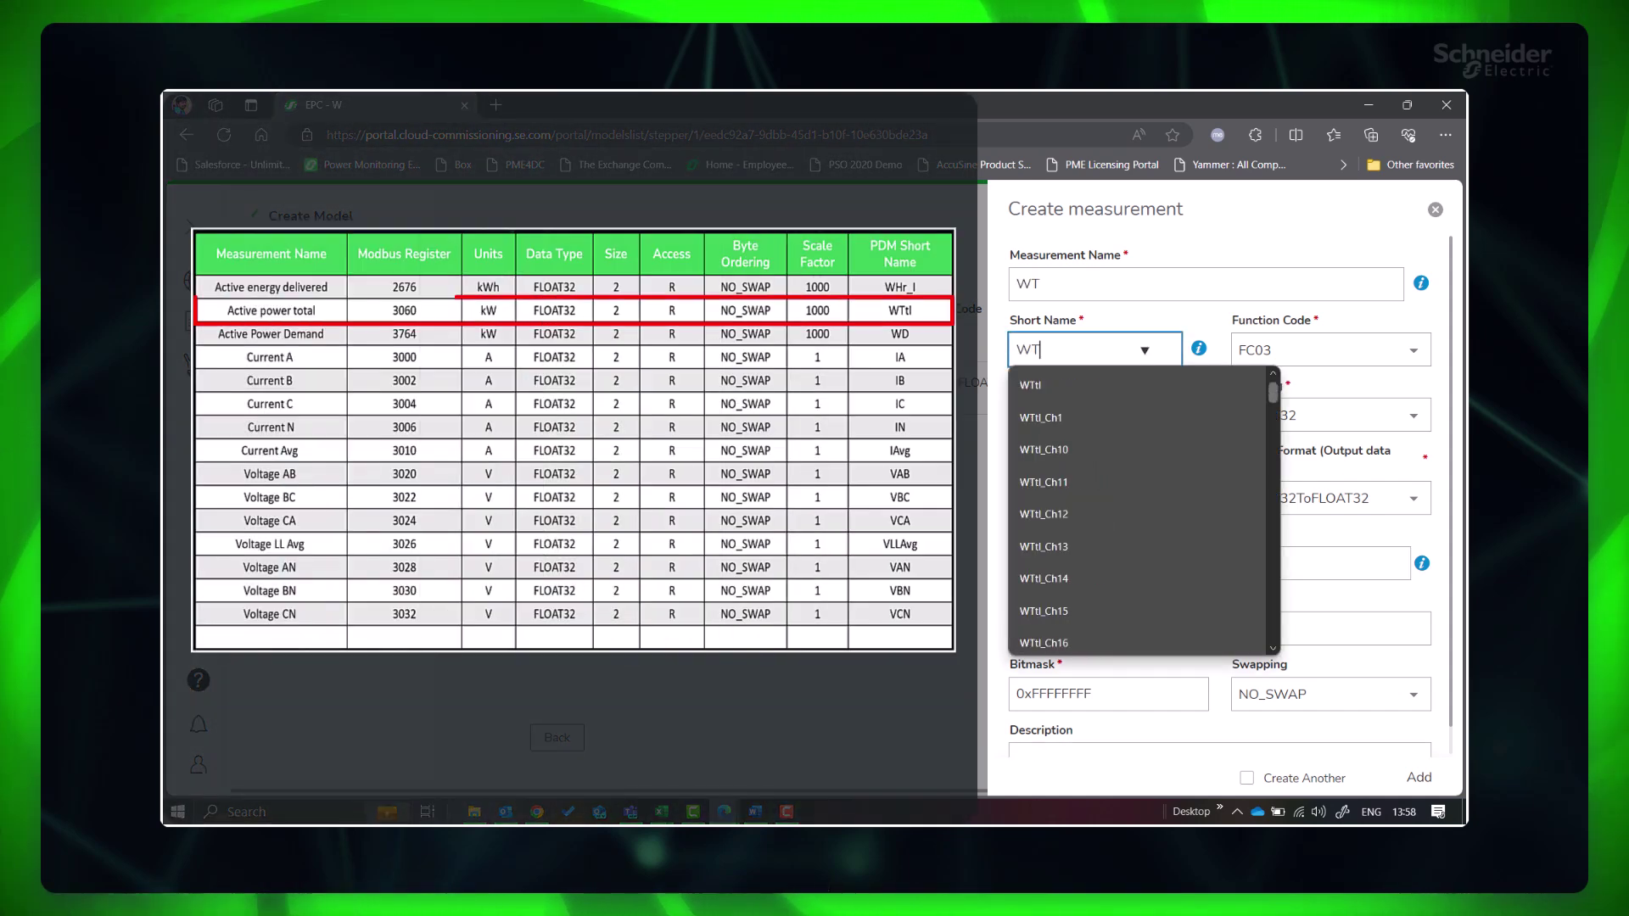
key("Return")
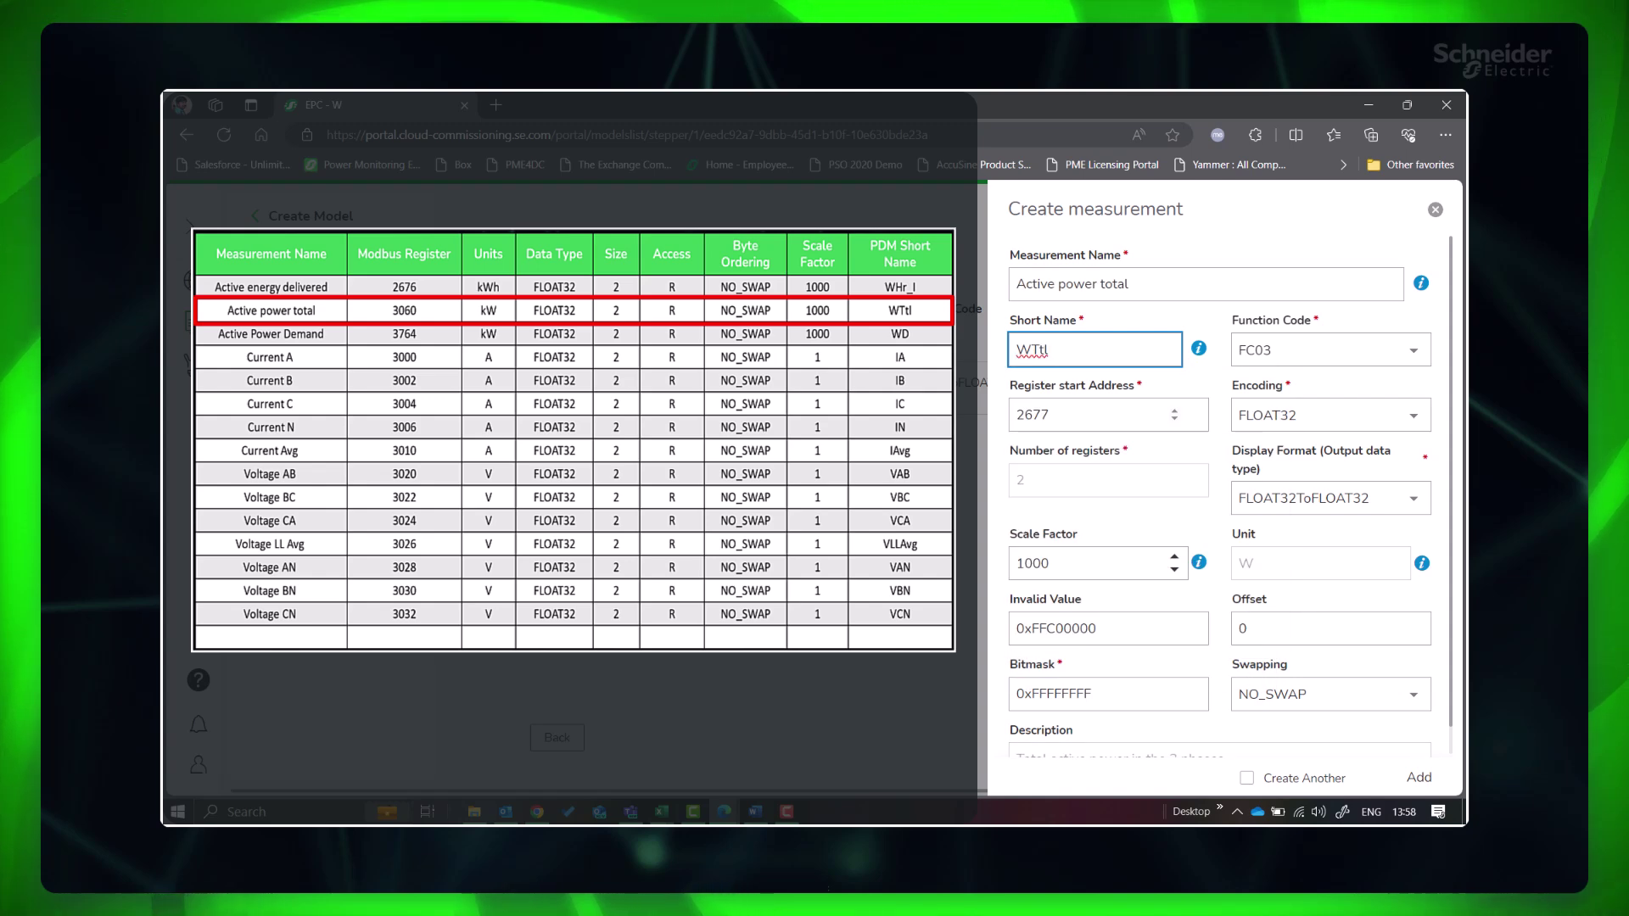
double_click(1103, 415)
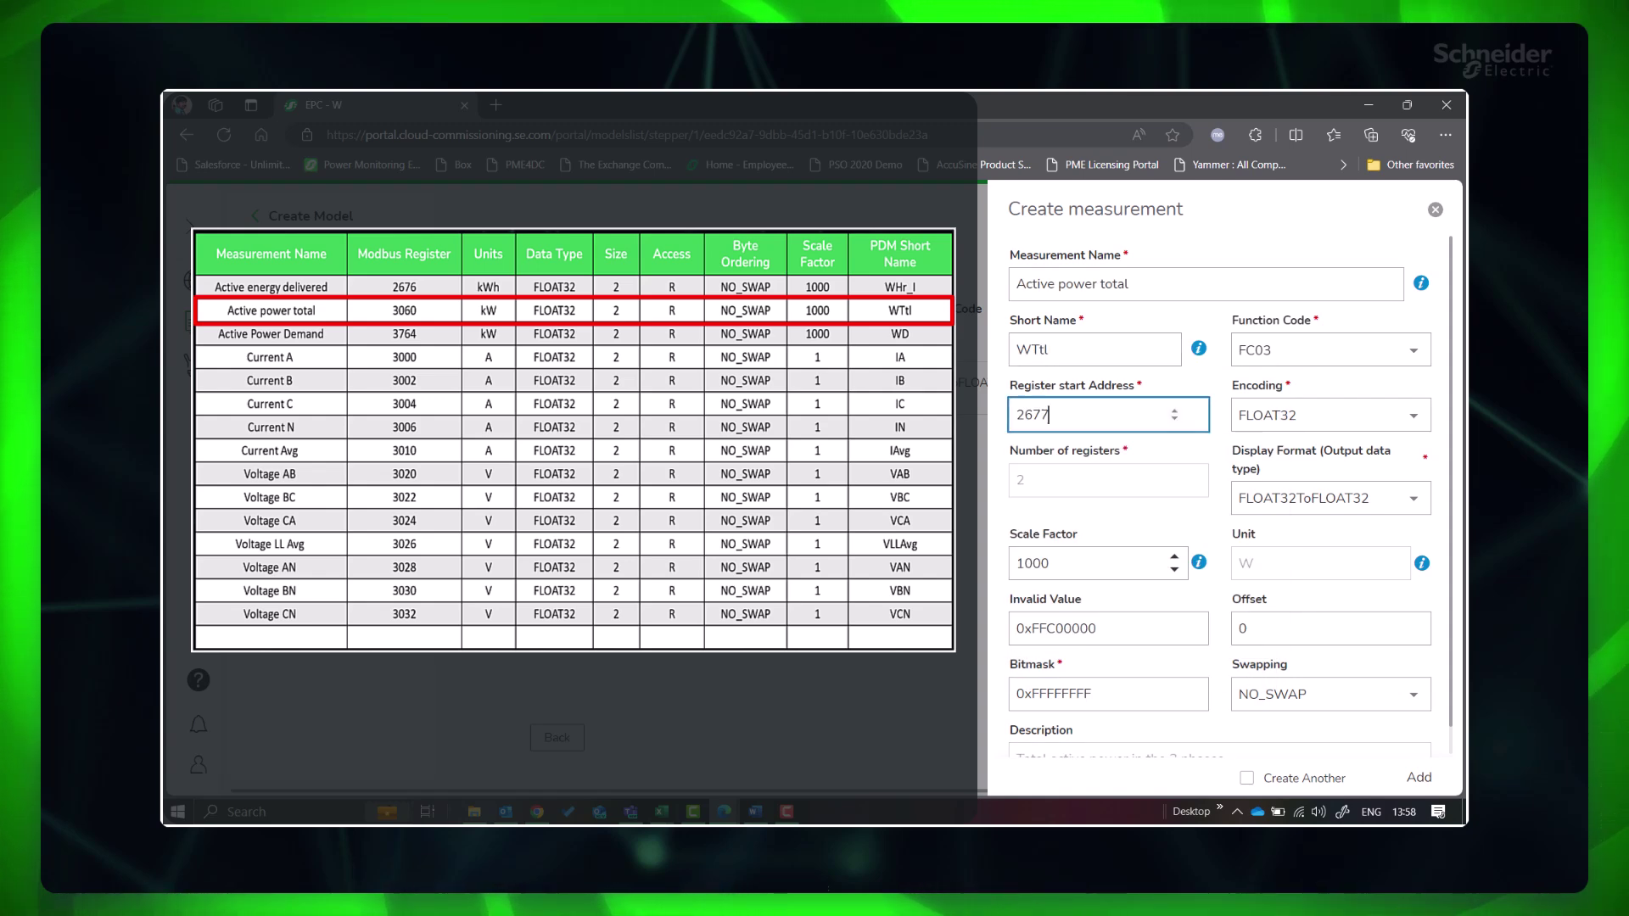
type("2")
key("BackSpace")
type("3059")
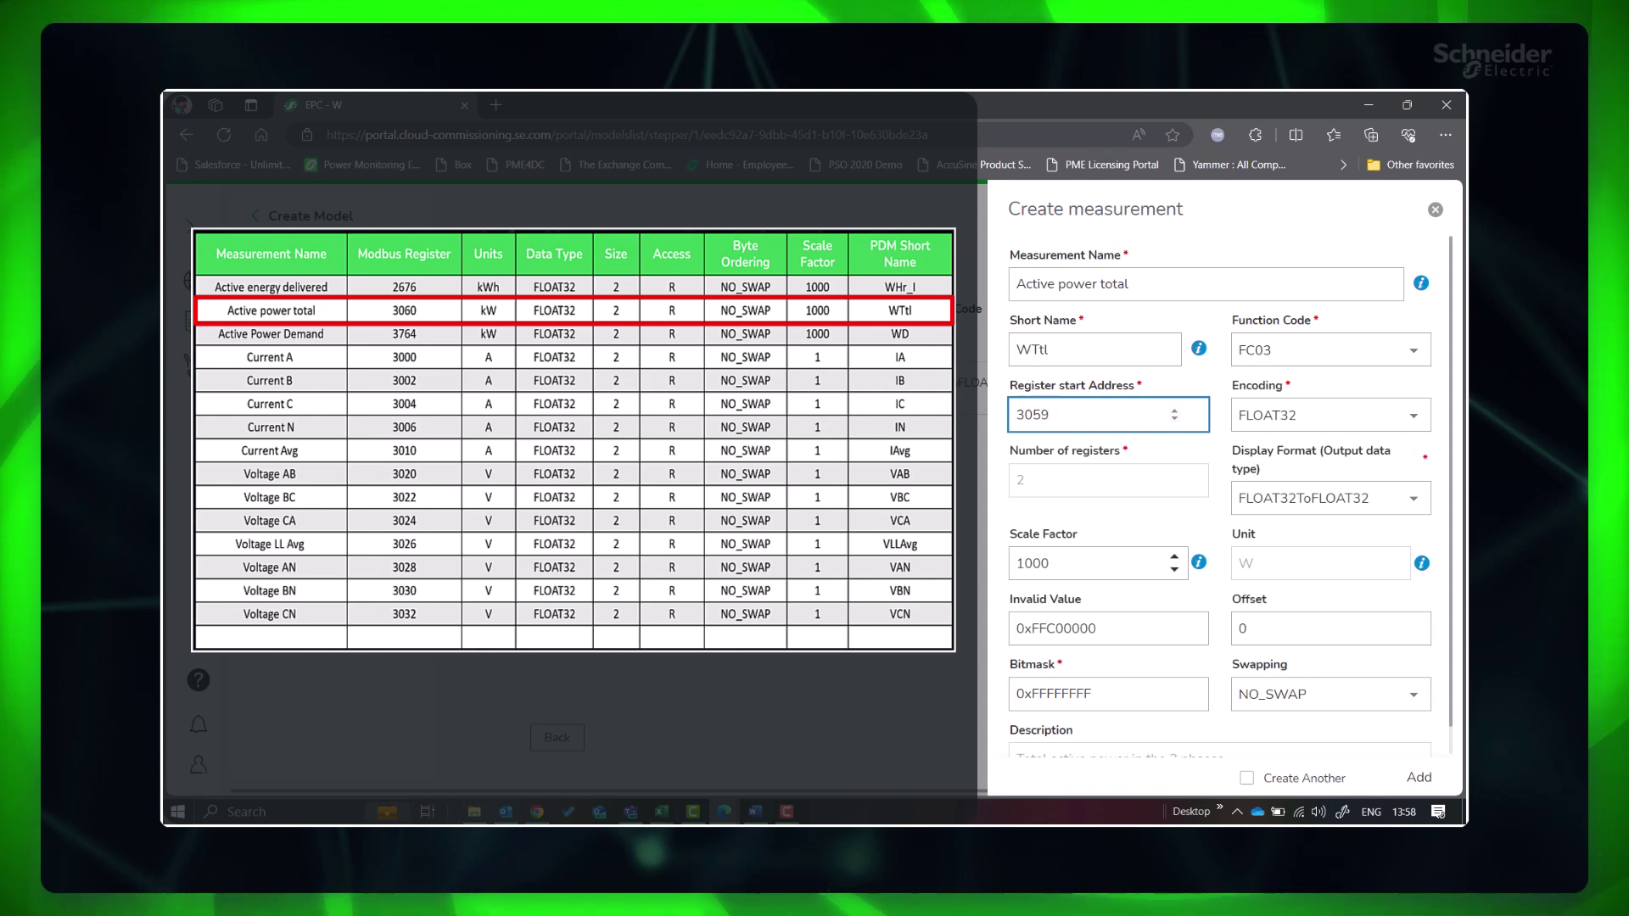
key("Tab")
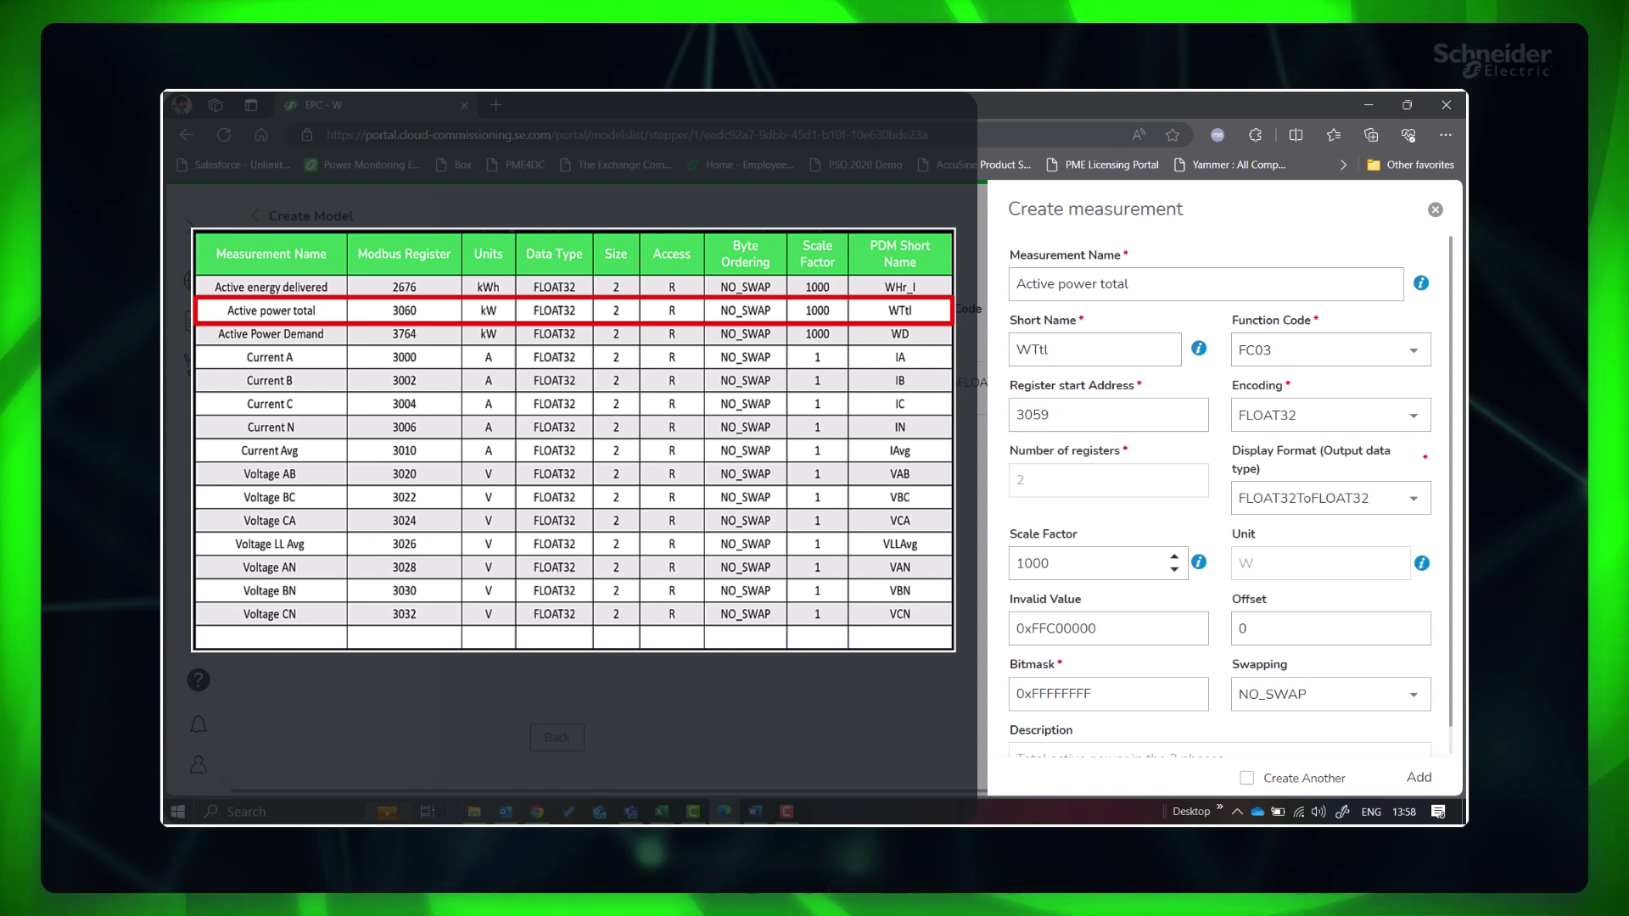
scroll(1219, 509, "down", 1)
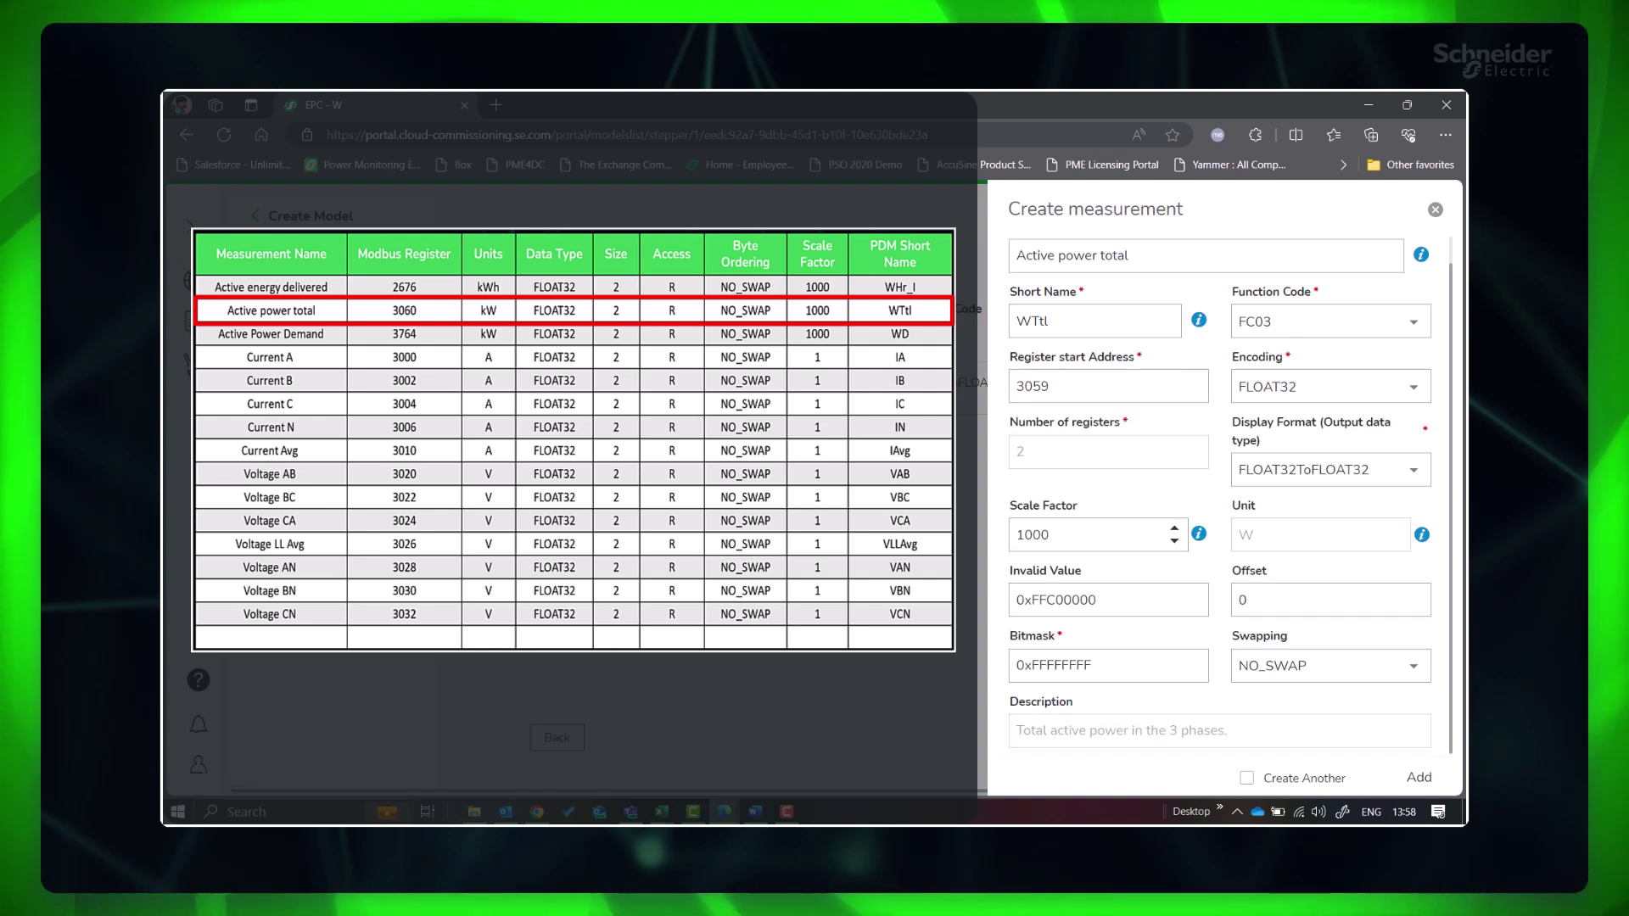
key("Return")
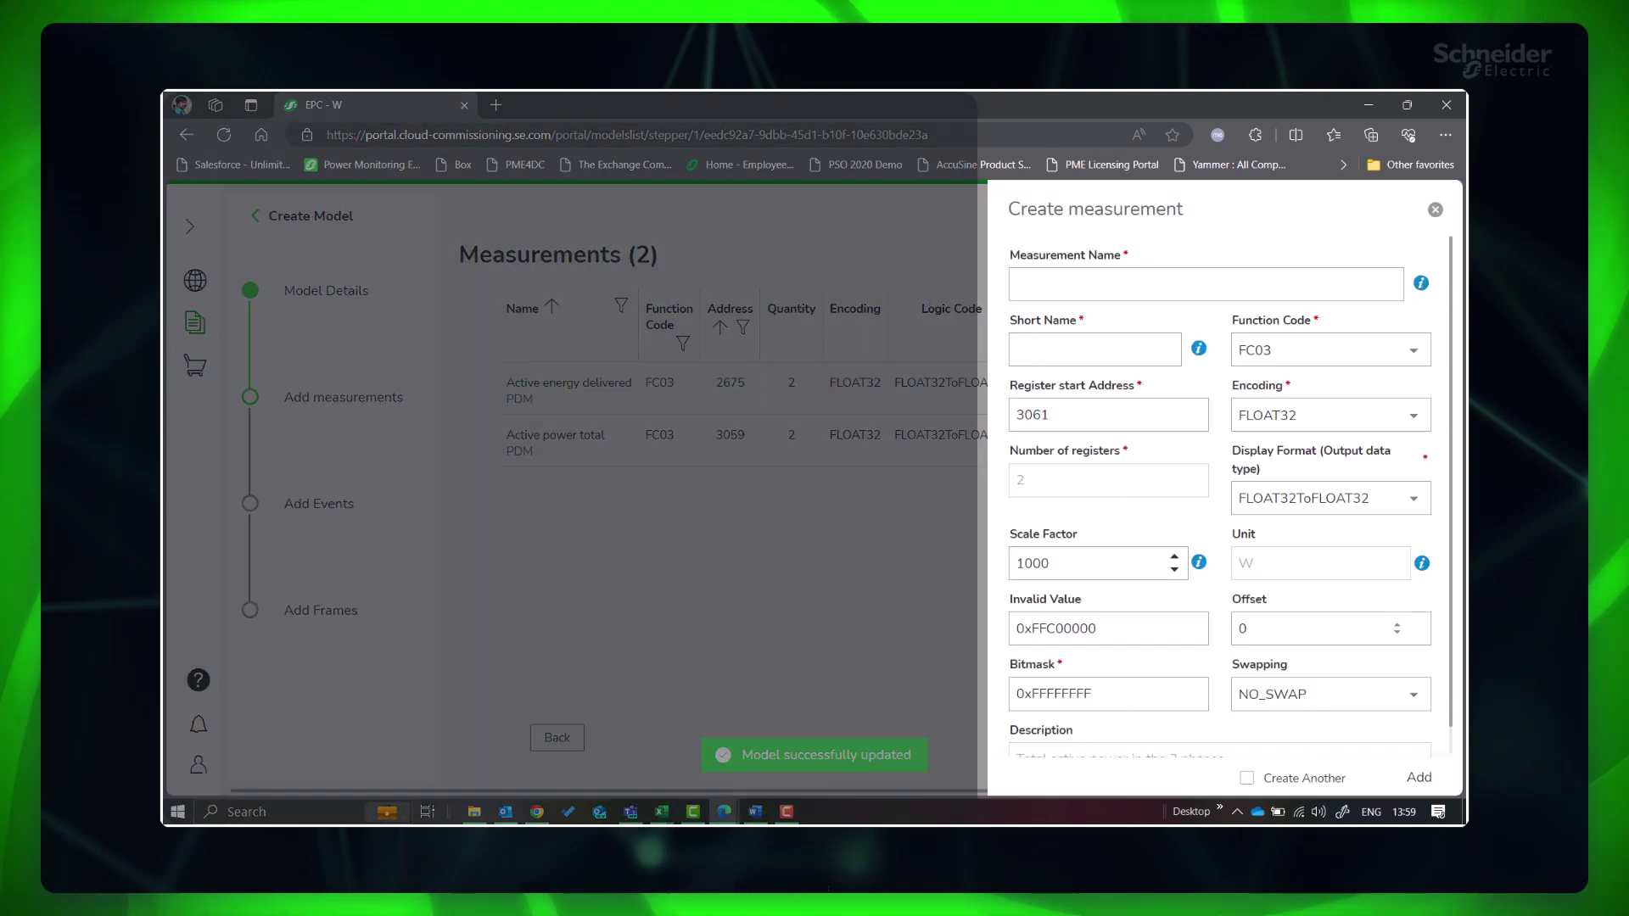
Add Active power demand at register 3763 and begin Current A as IA at 2999.
type("WD")
key("Tab")
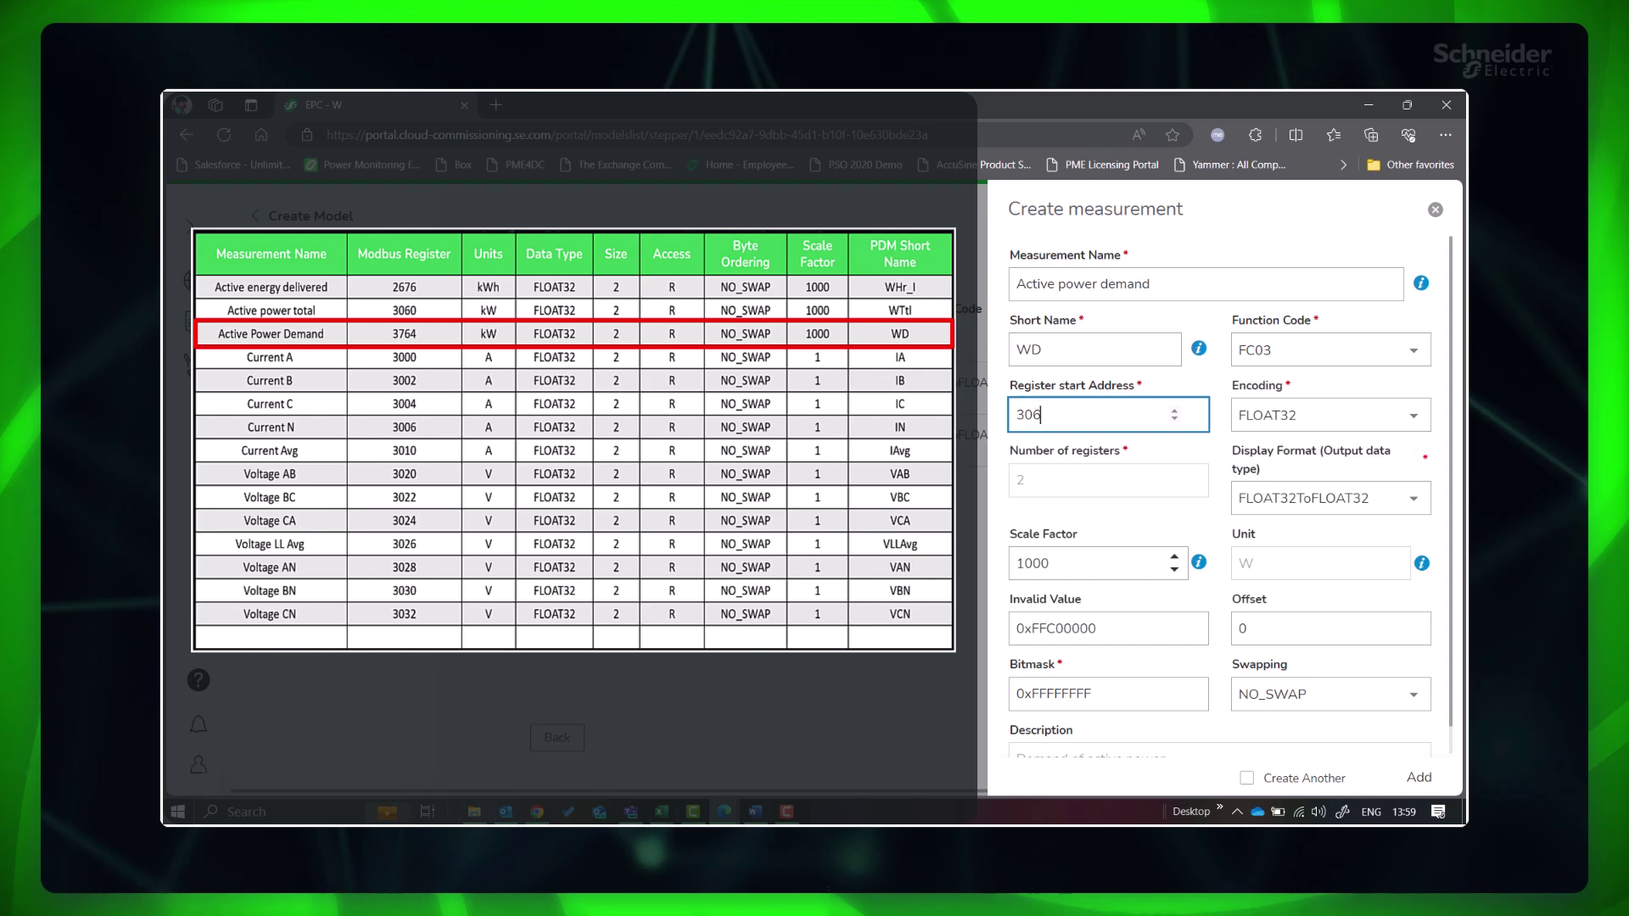
type("3763")
left_click(1247, 778)
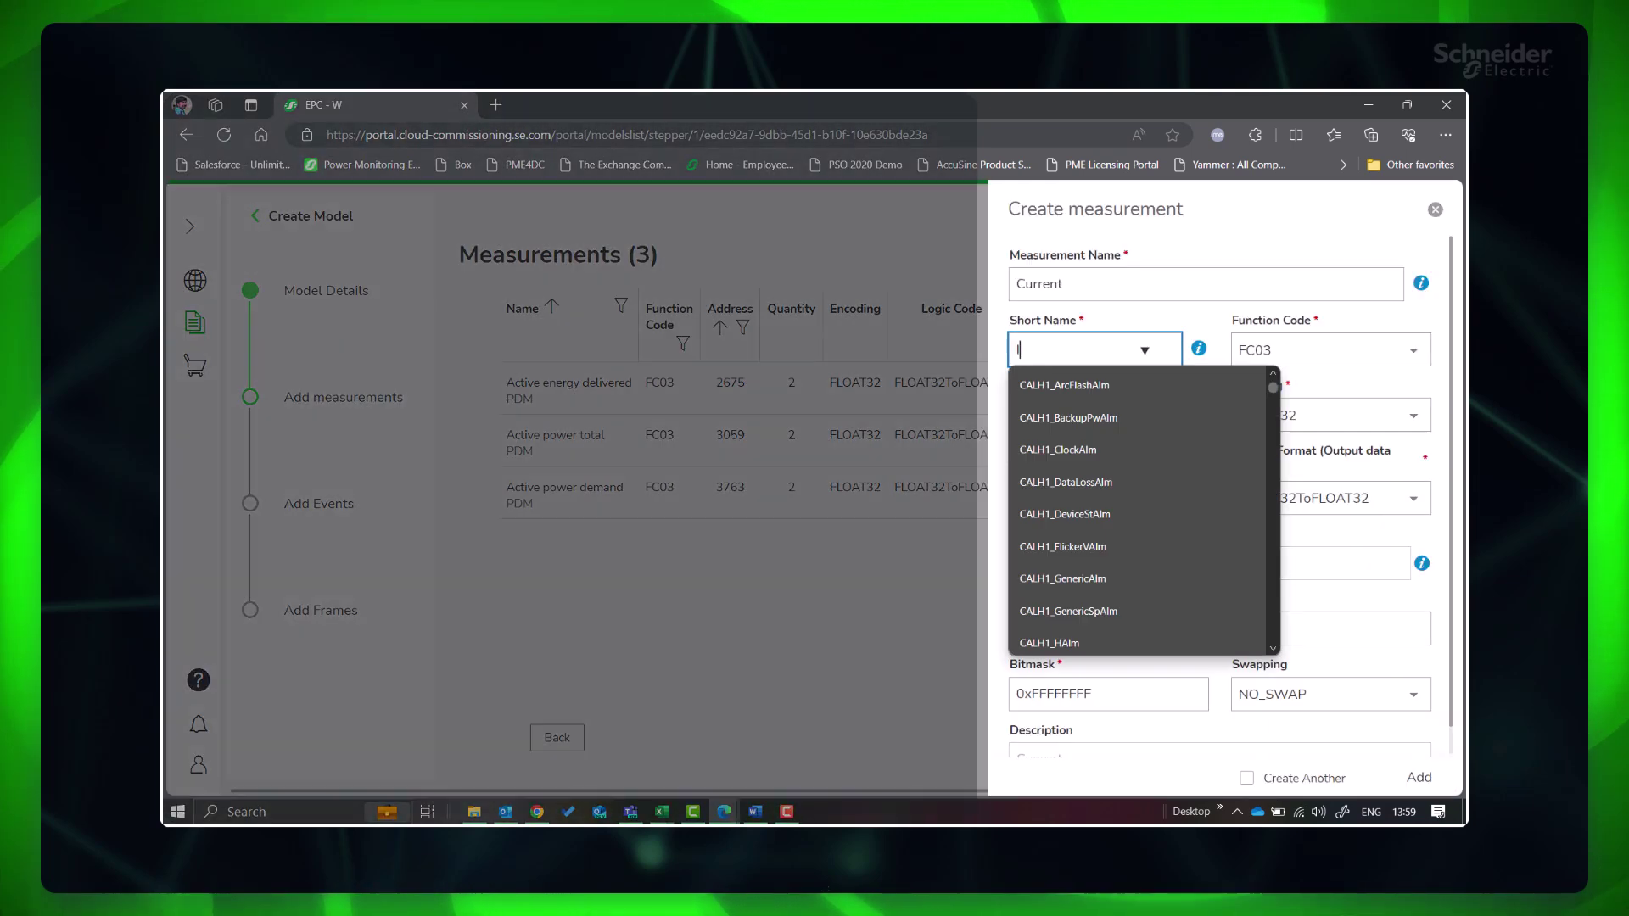
type("A")
key("Down")
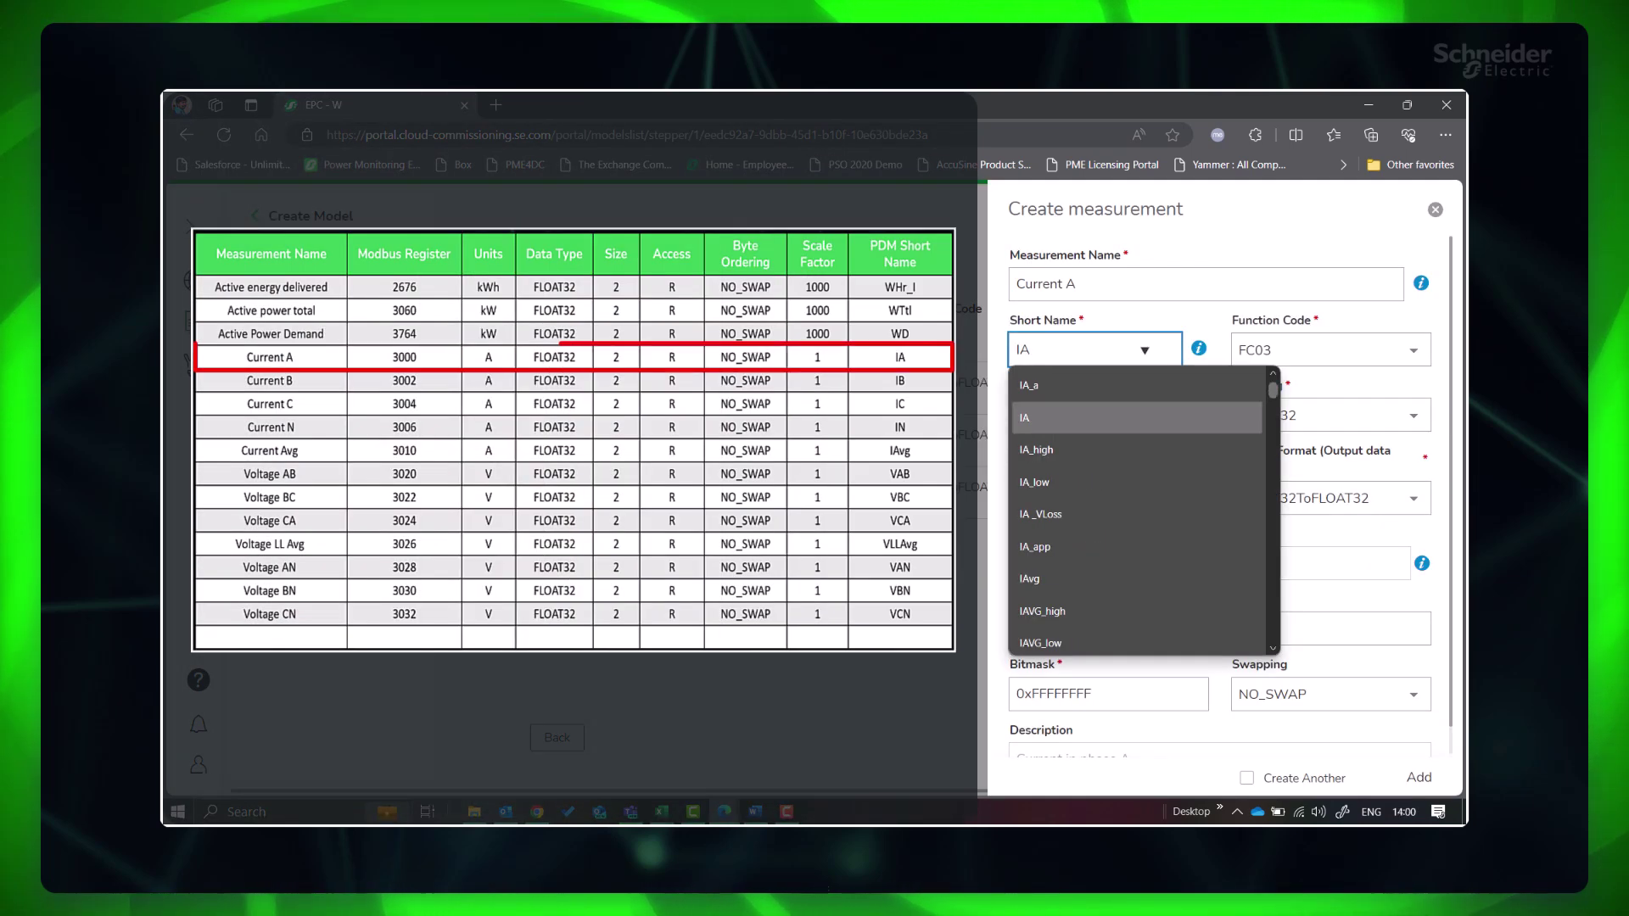
key("Return")
key("Tab")
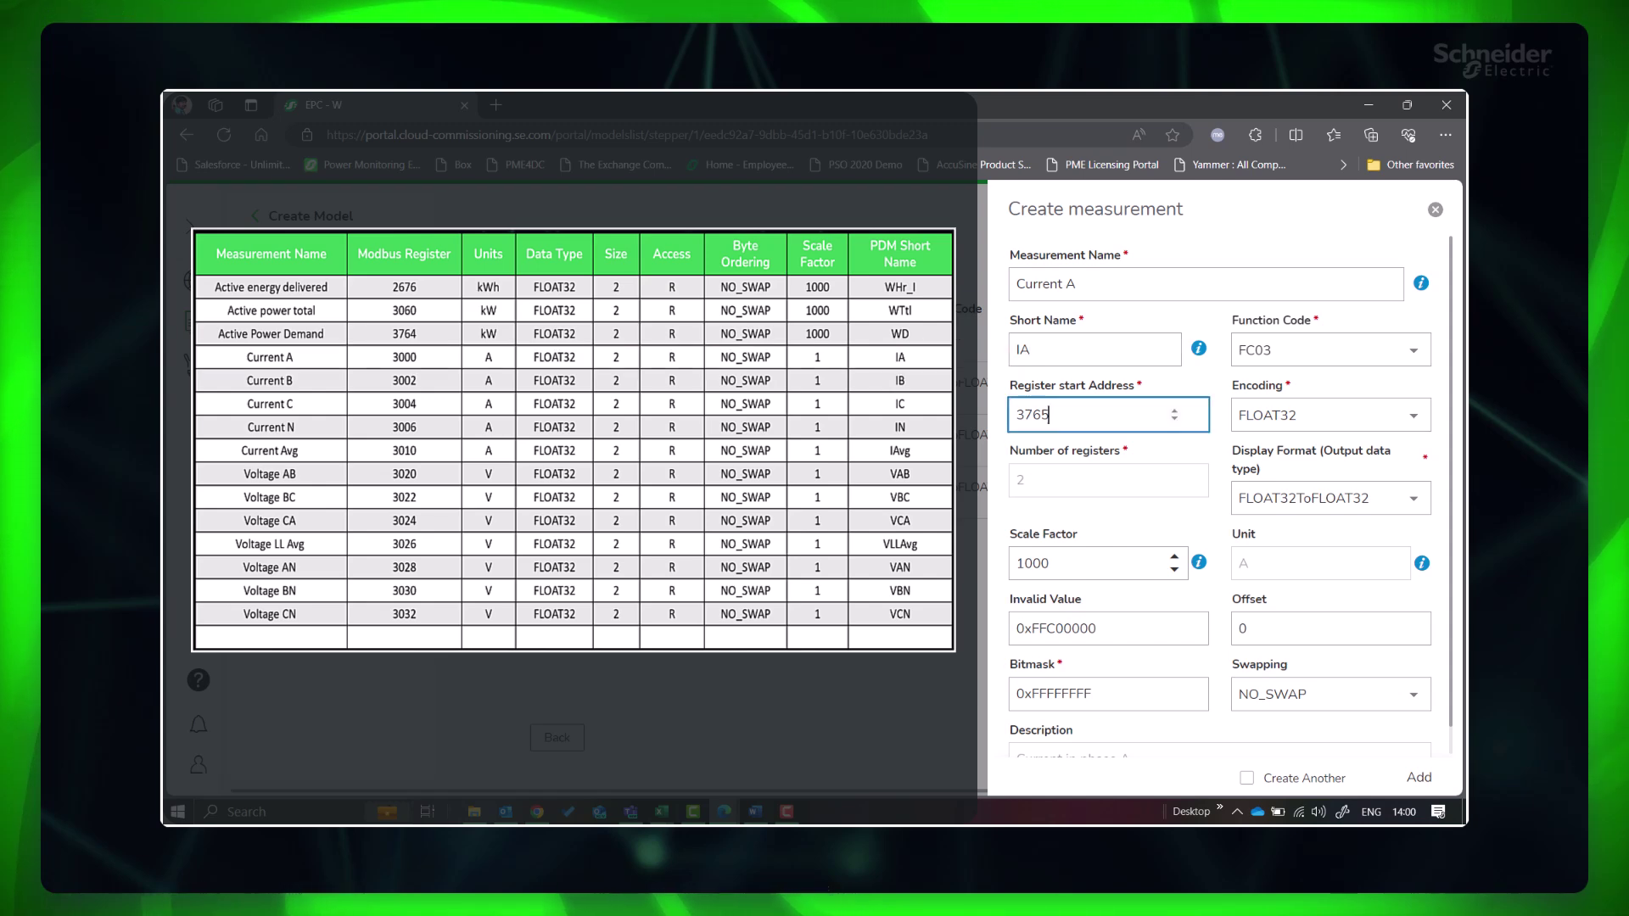
type("2999")
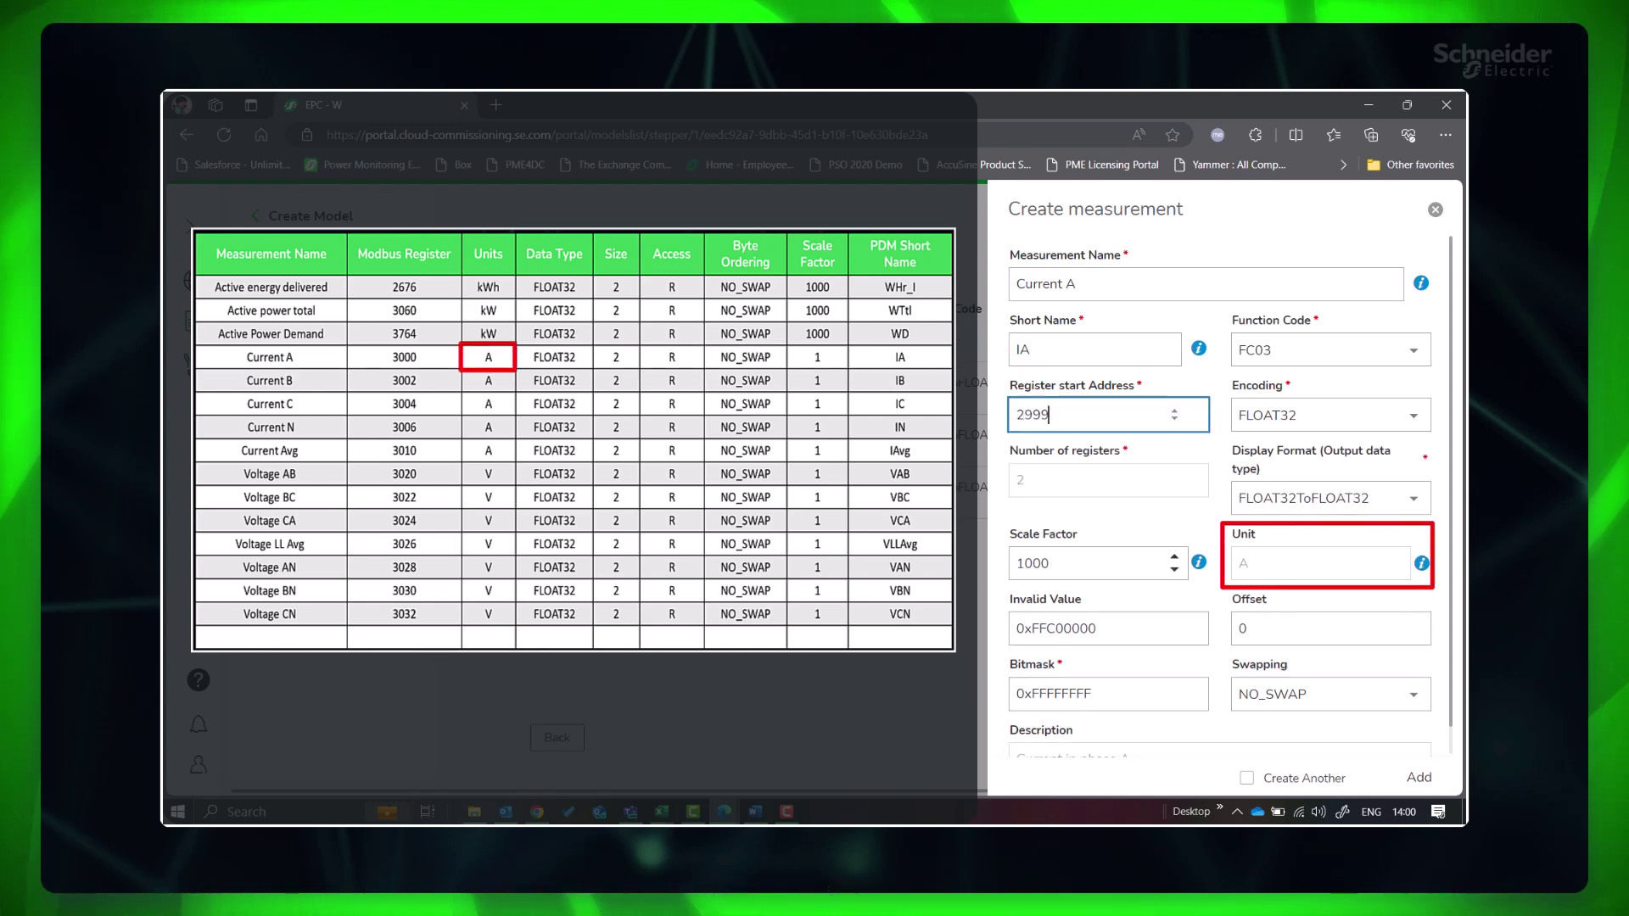
left_click(1086, 563)
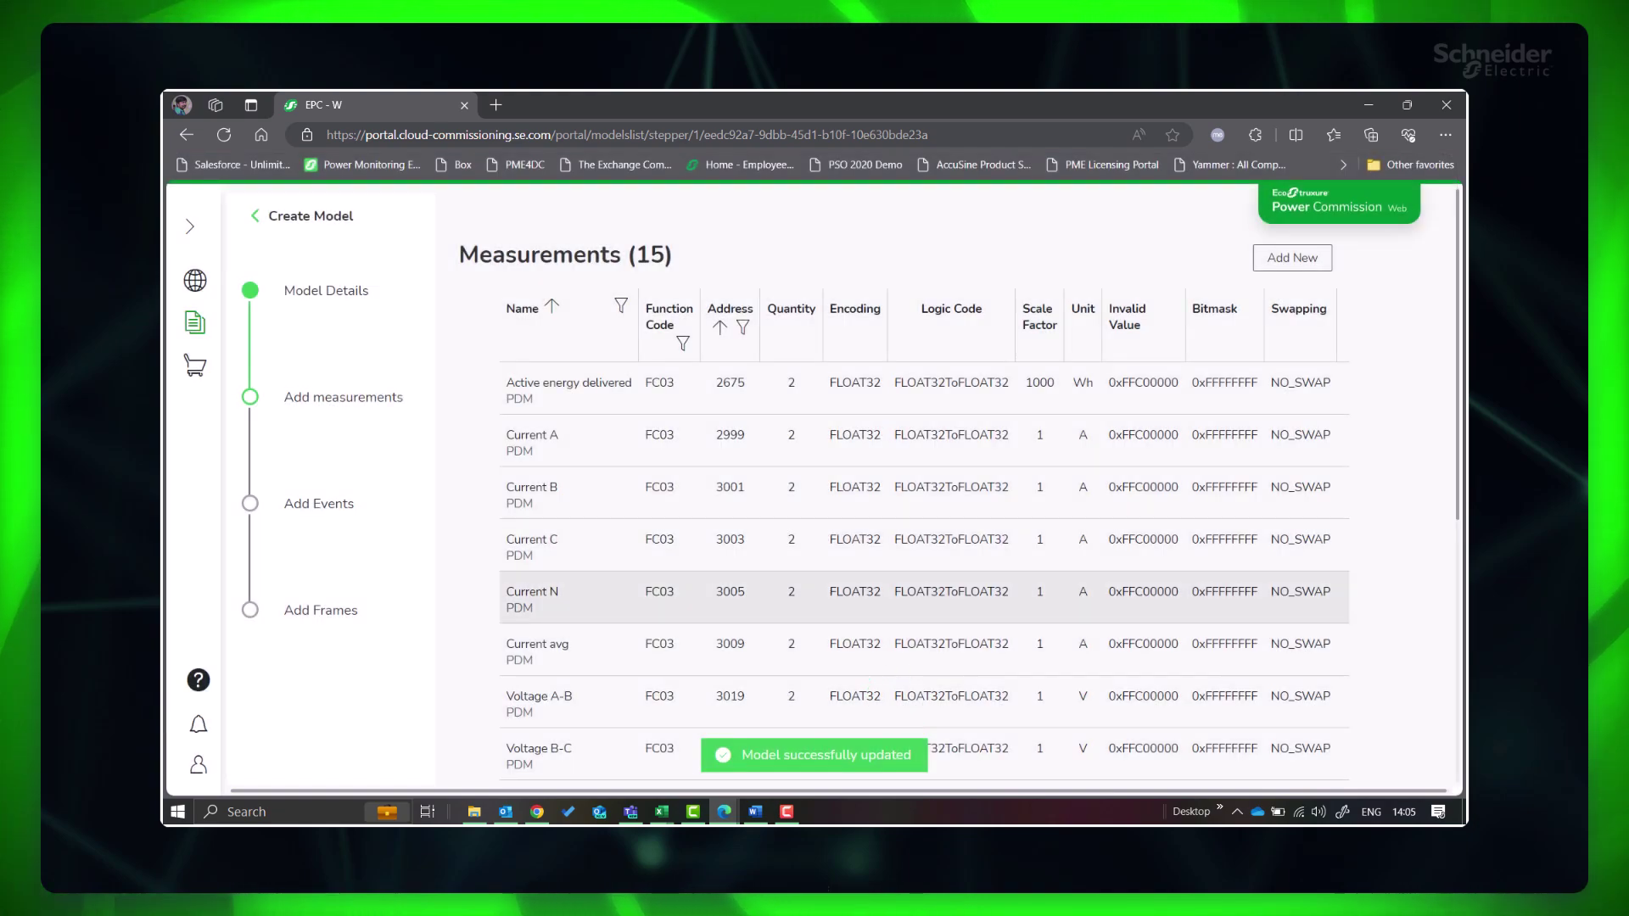
Review the 15 measurements and advance to the Add Events step without adding events.
scroll(925, 509, "down", 3)
scroll(925, 552, "down", 3)
scroll(925, 636, "up", 1)
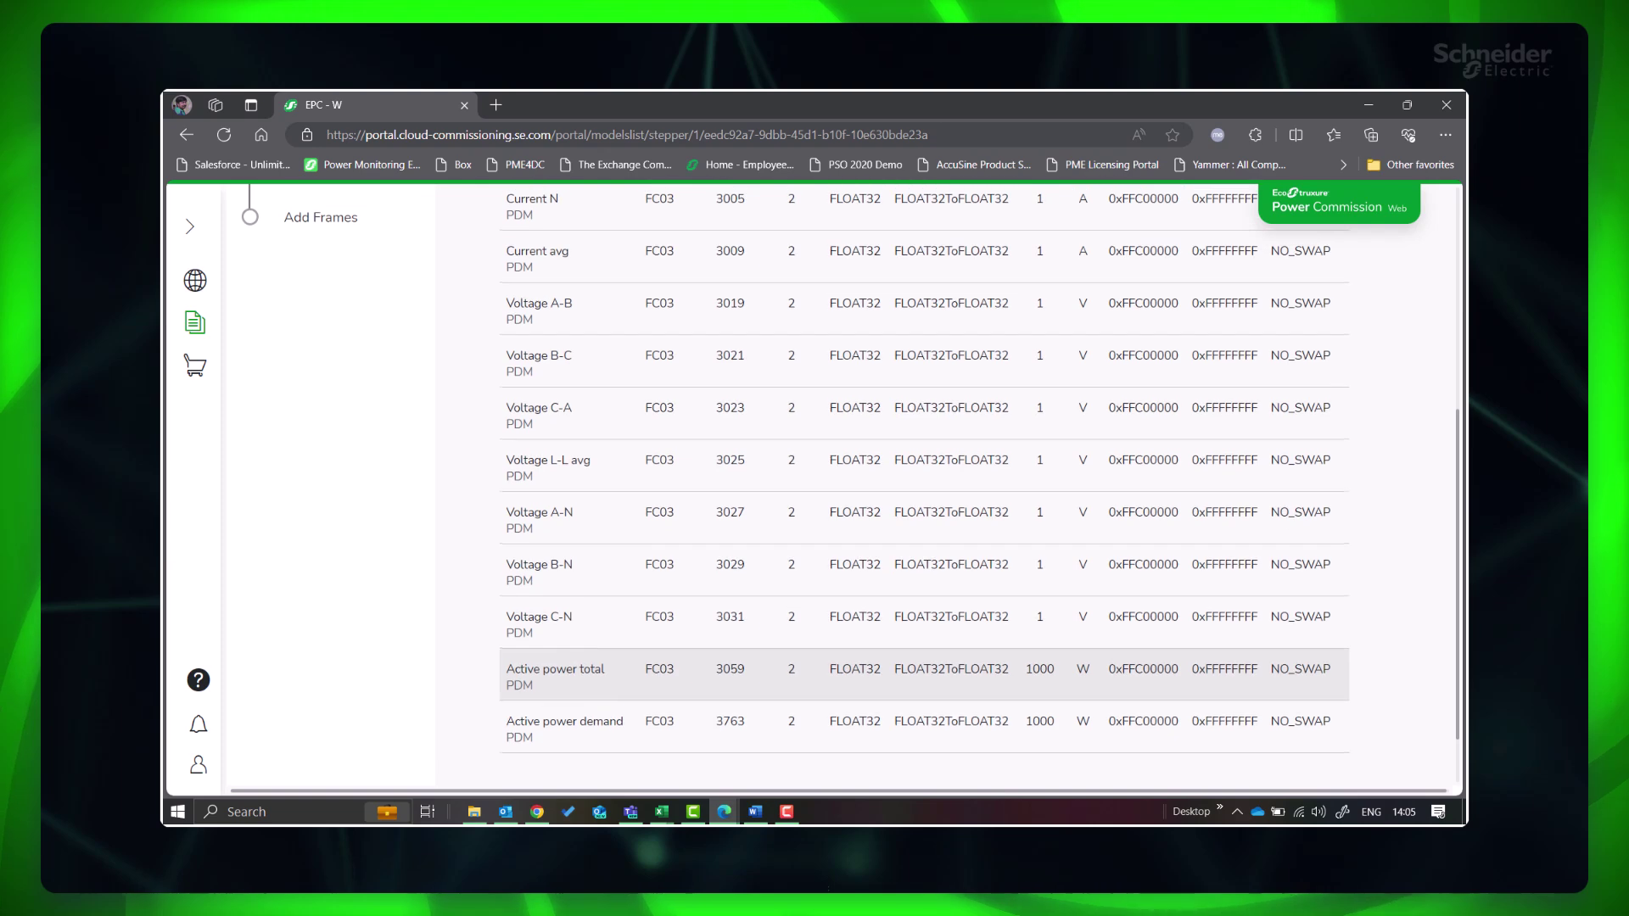
scroll(925, 671, "up", 5)
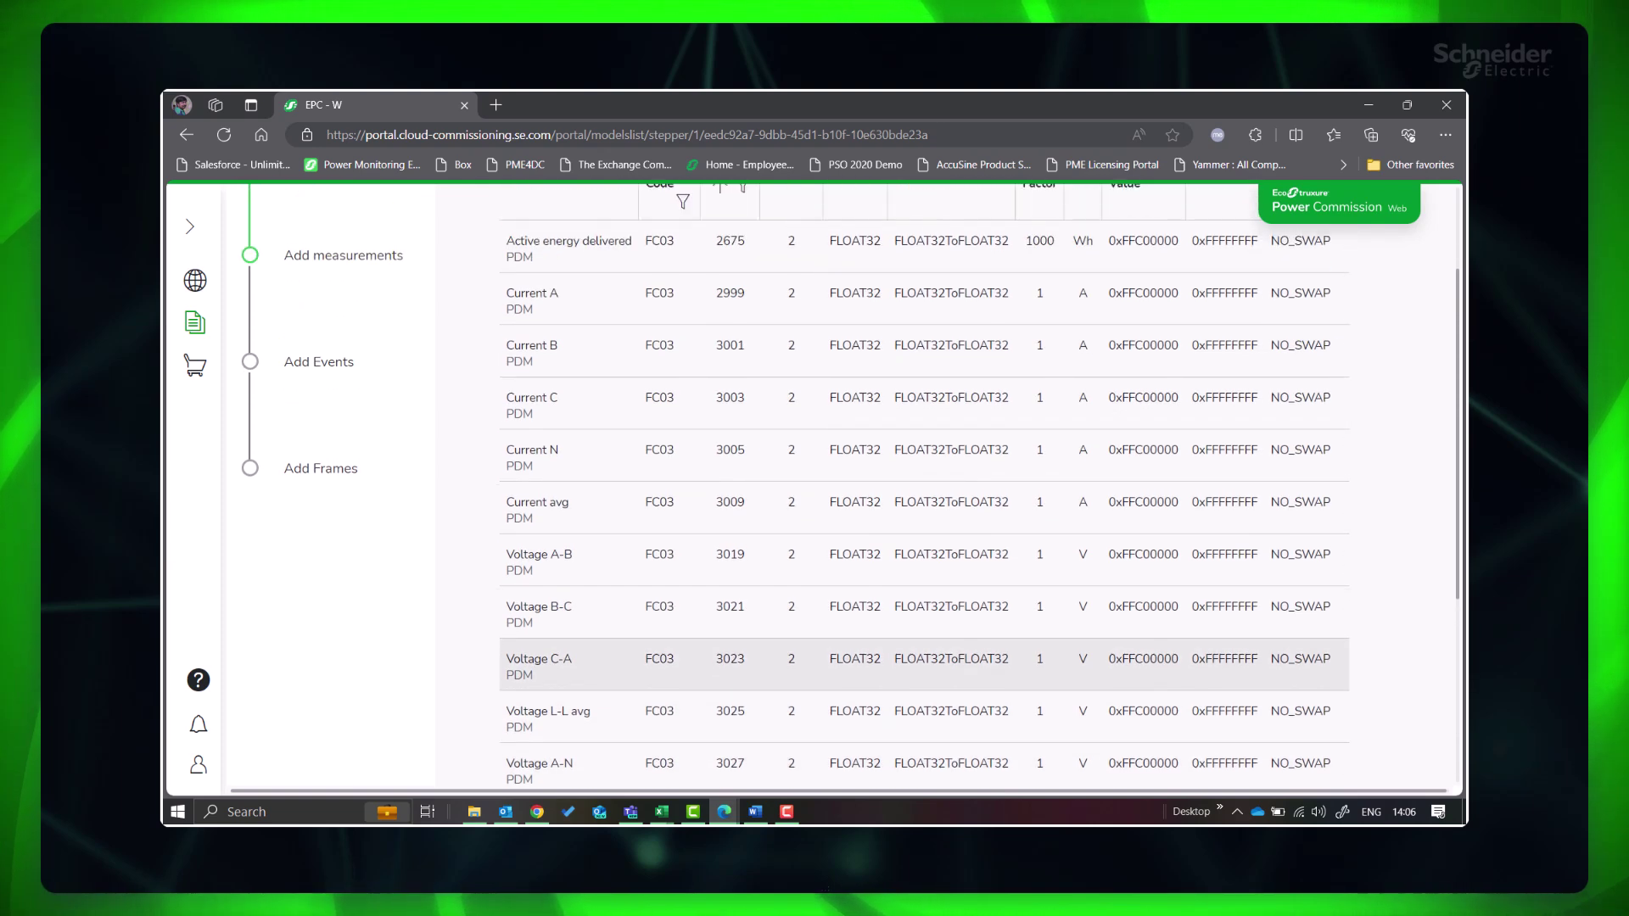
scroll(925, 509, "down", 6)
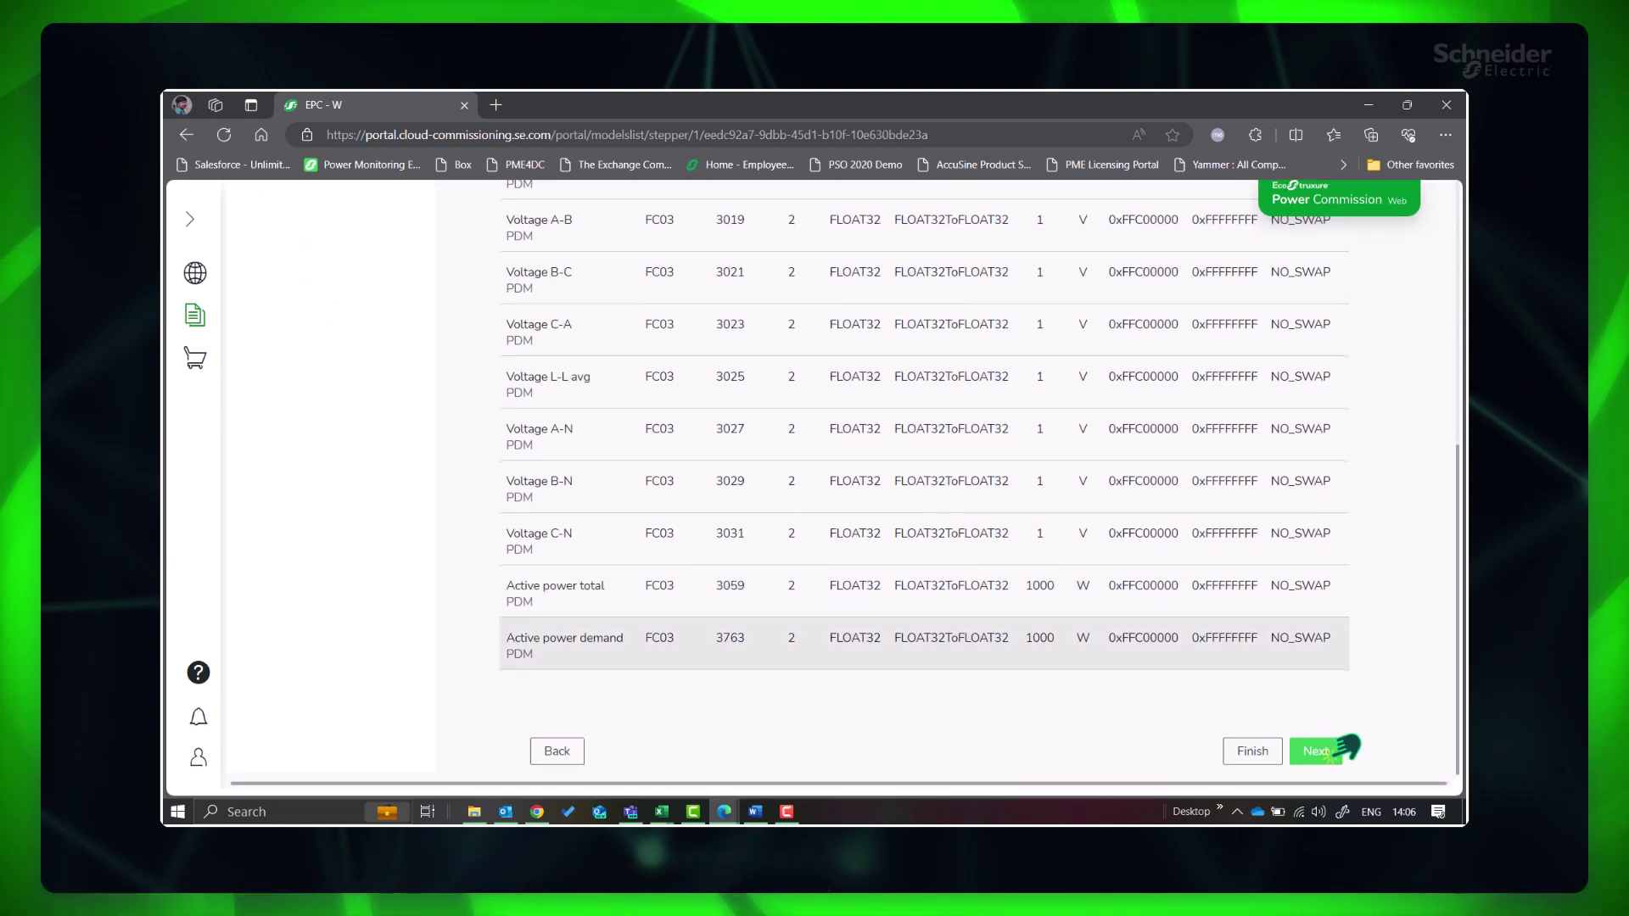
left_click(1333, 754)
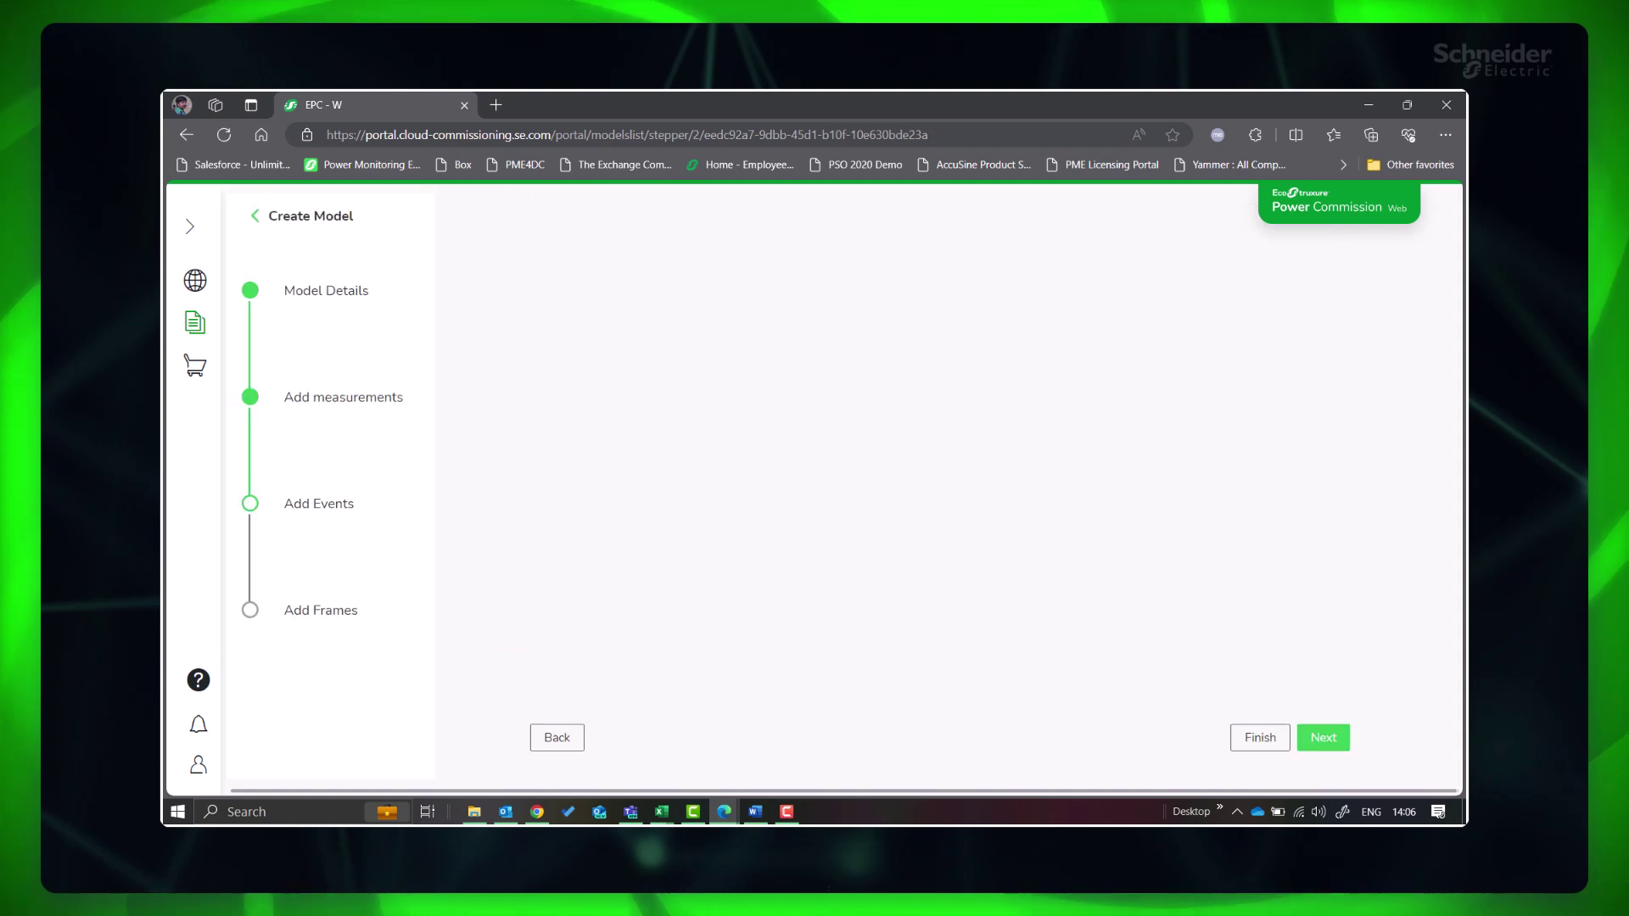
scroll(897, 483, "up", 3)
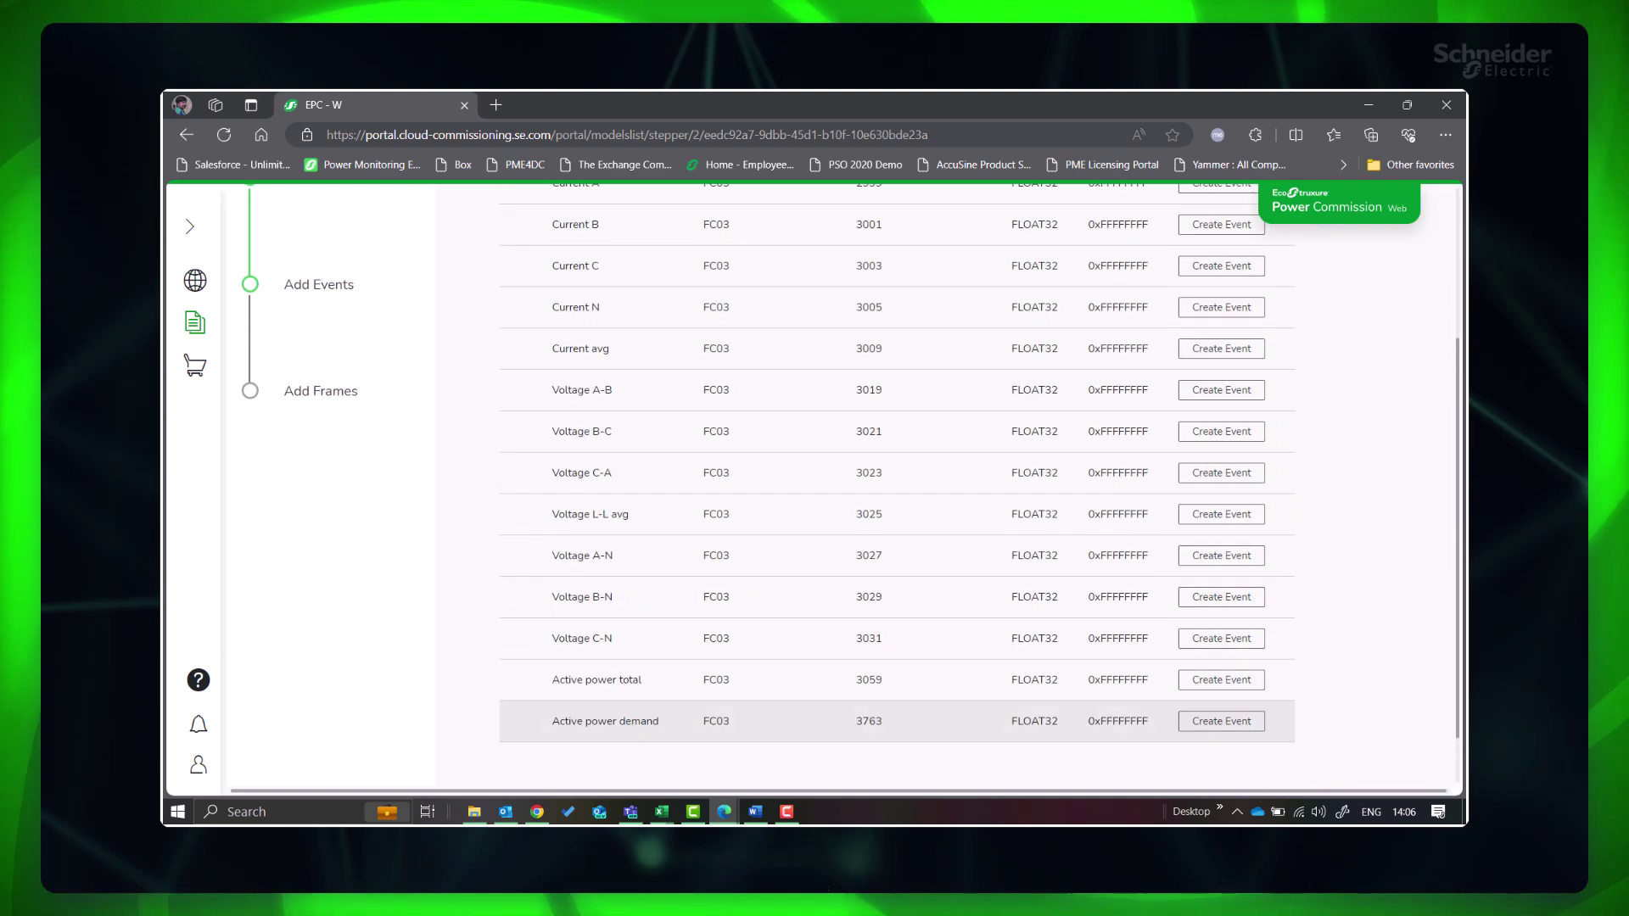
scroll(897, 484, "up", 1)
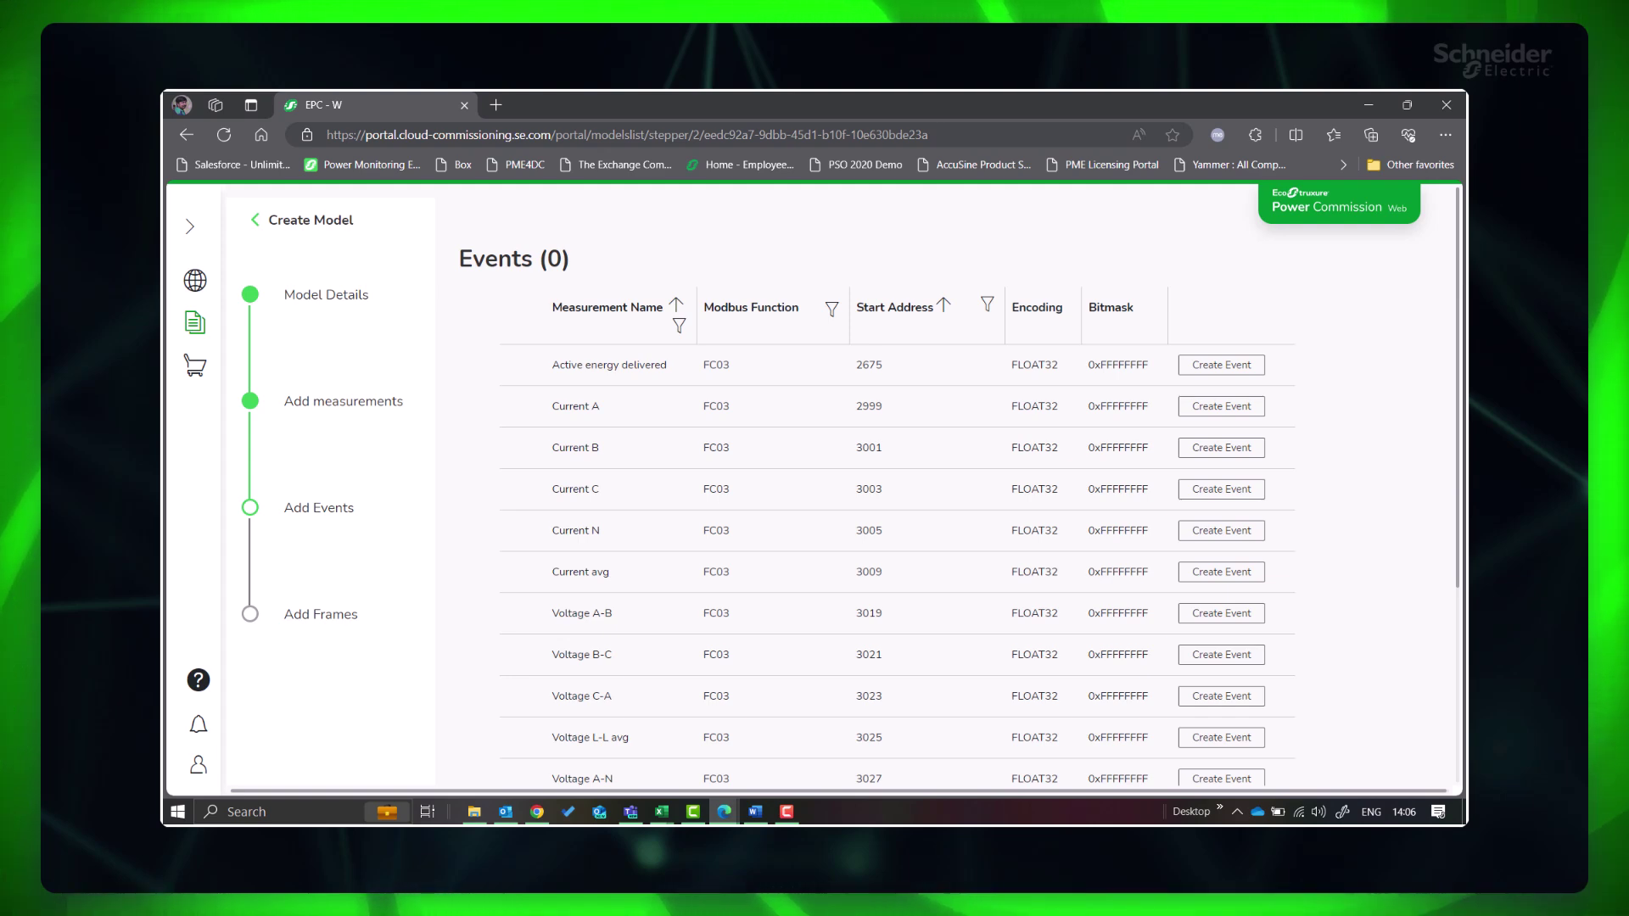
scroll(897, 483, "down", 4)
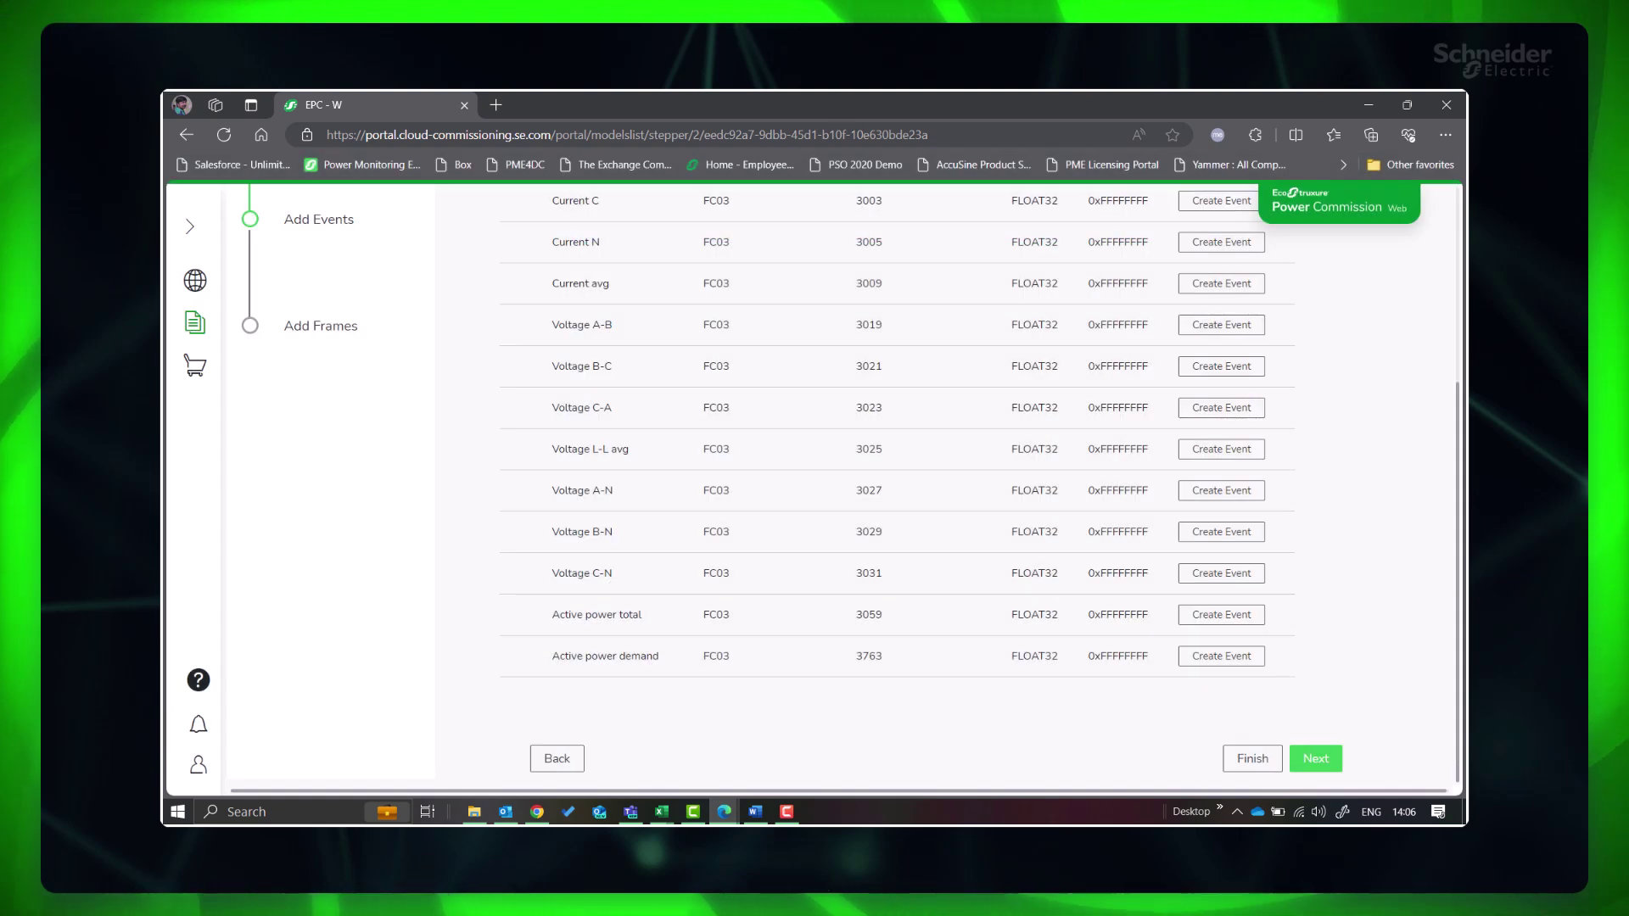
Move to the frames step, auto-generate six frames and finish the PM12XX model.
left_click(1316, 758)
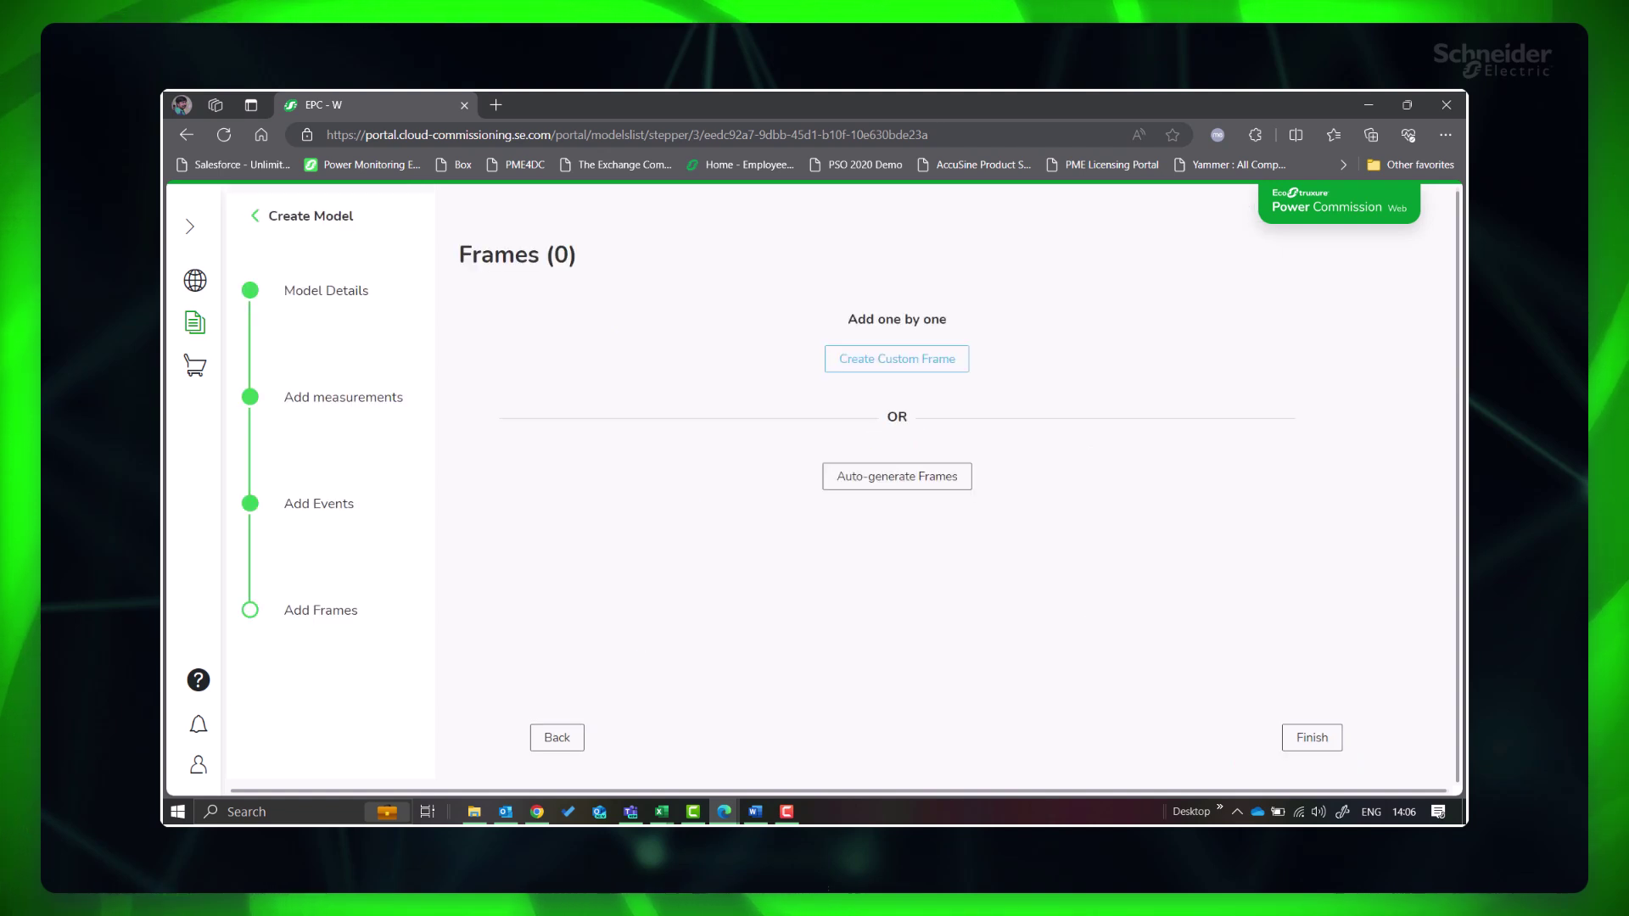
left_click(930, 490)
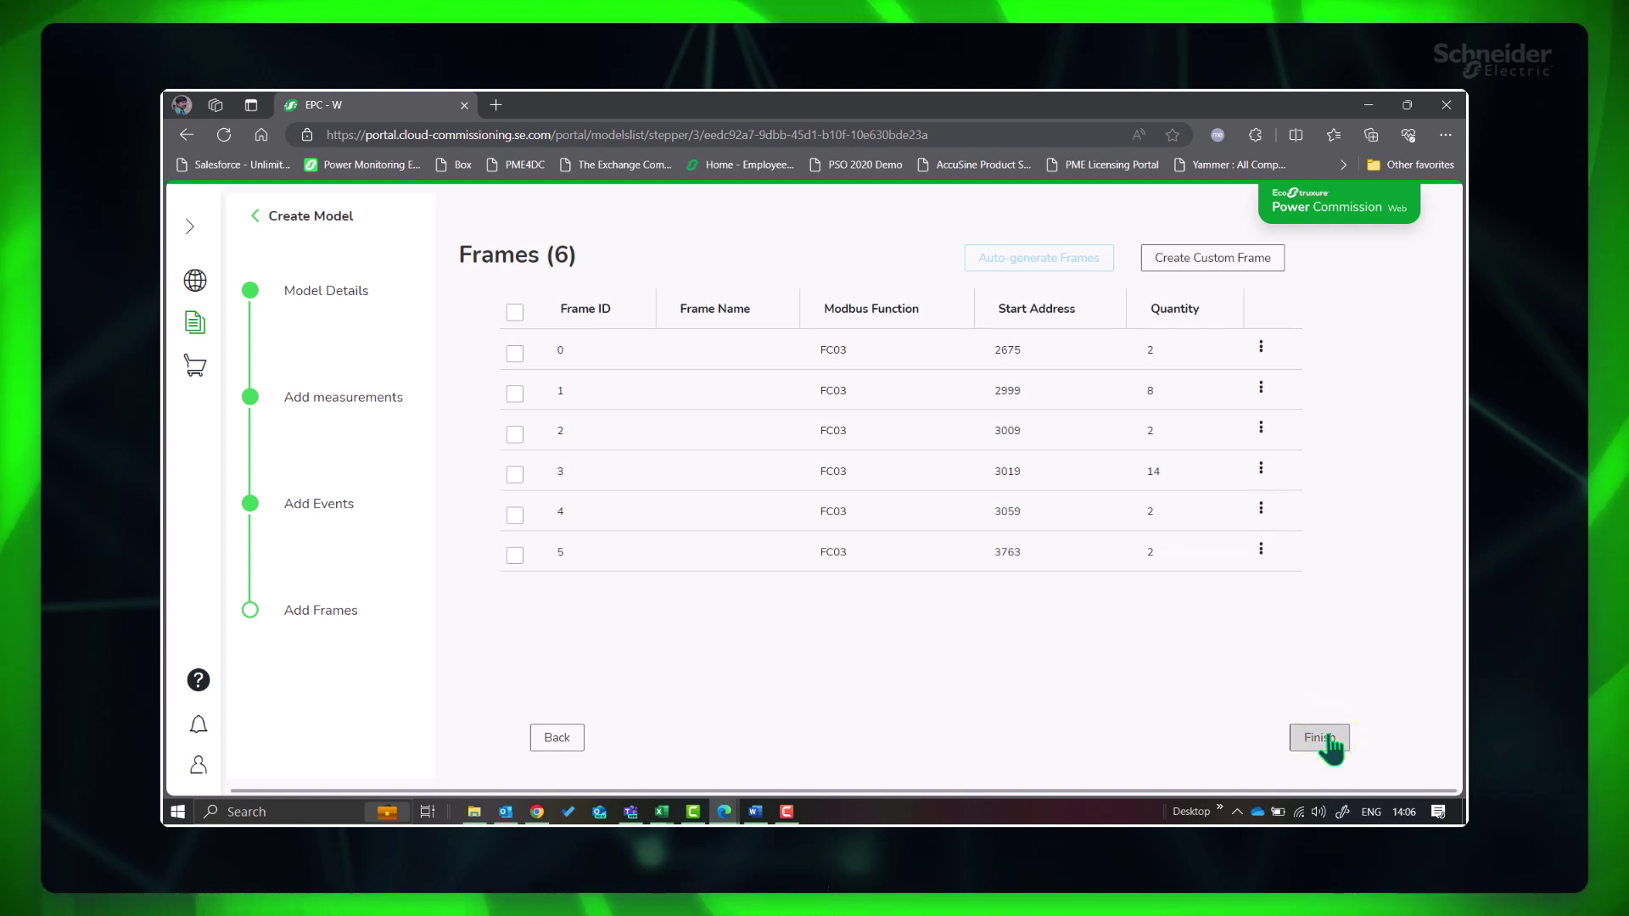
left_click(1319, 738)
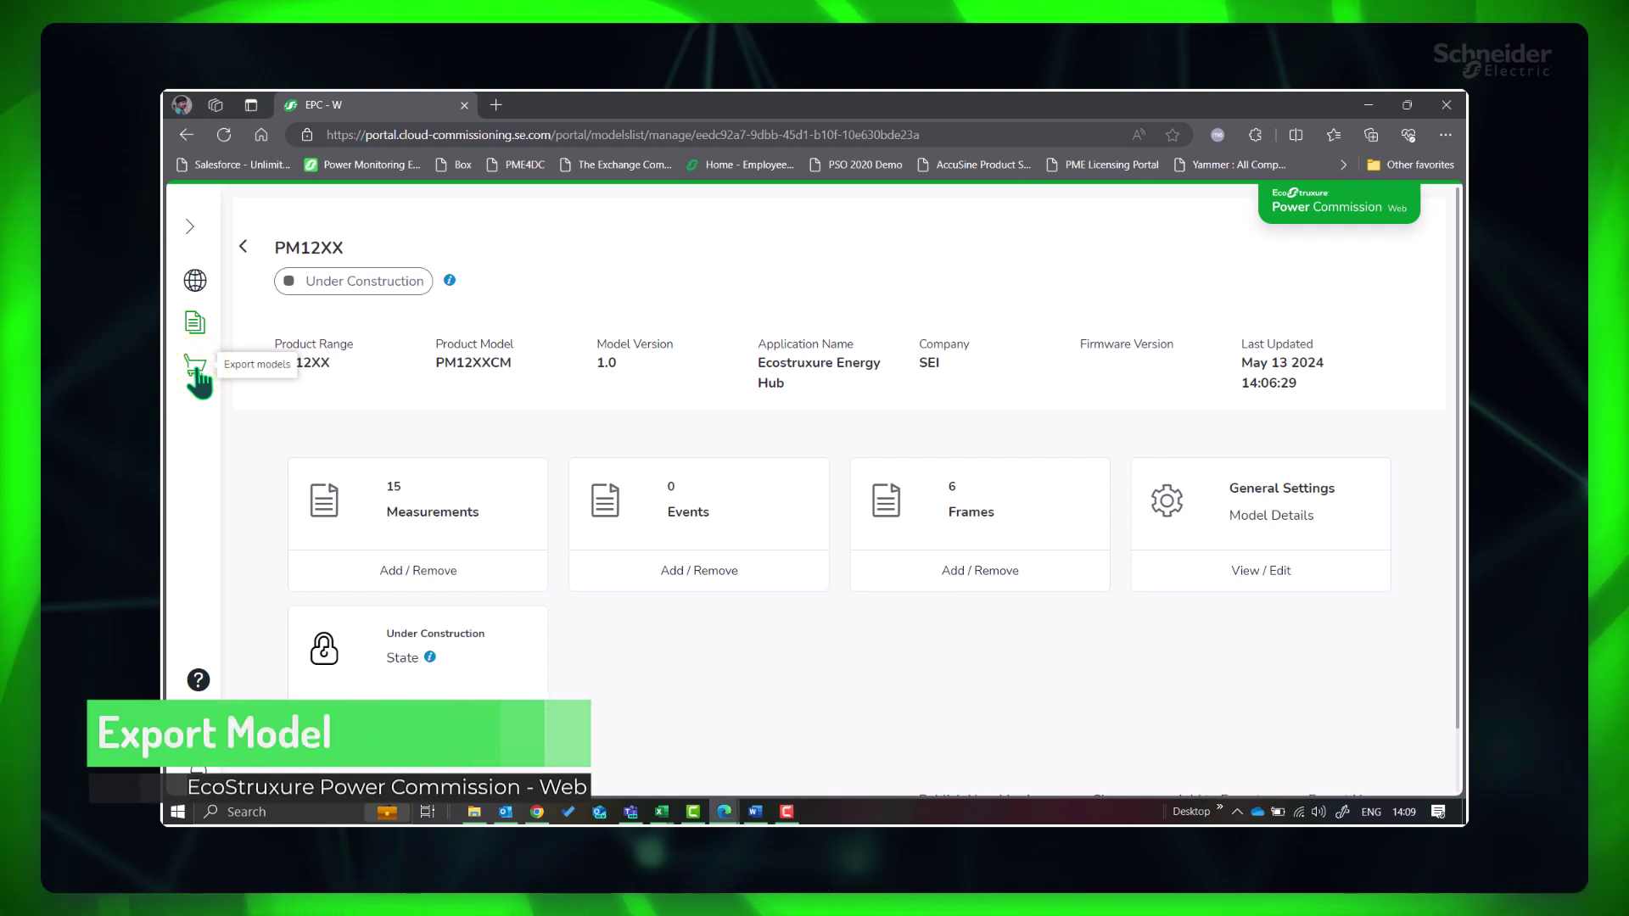
Filter Export models to My Models, add PM12XX to export and view the export list.
left_click(195, 367)
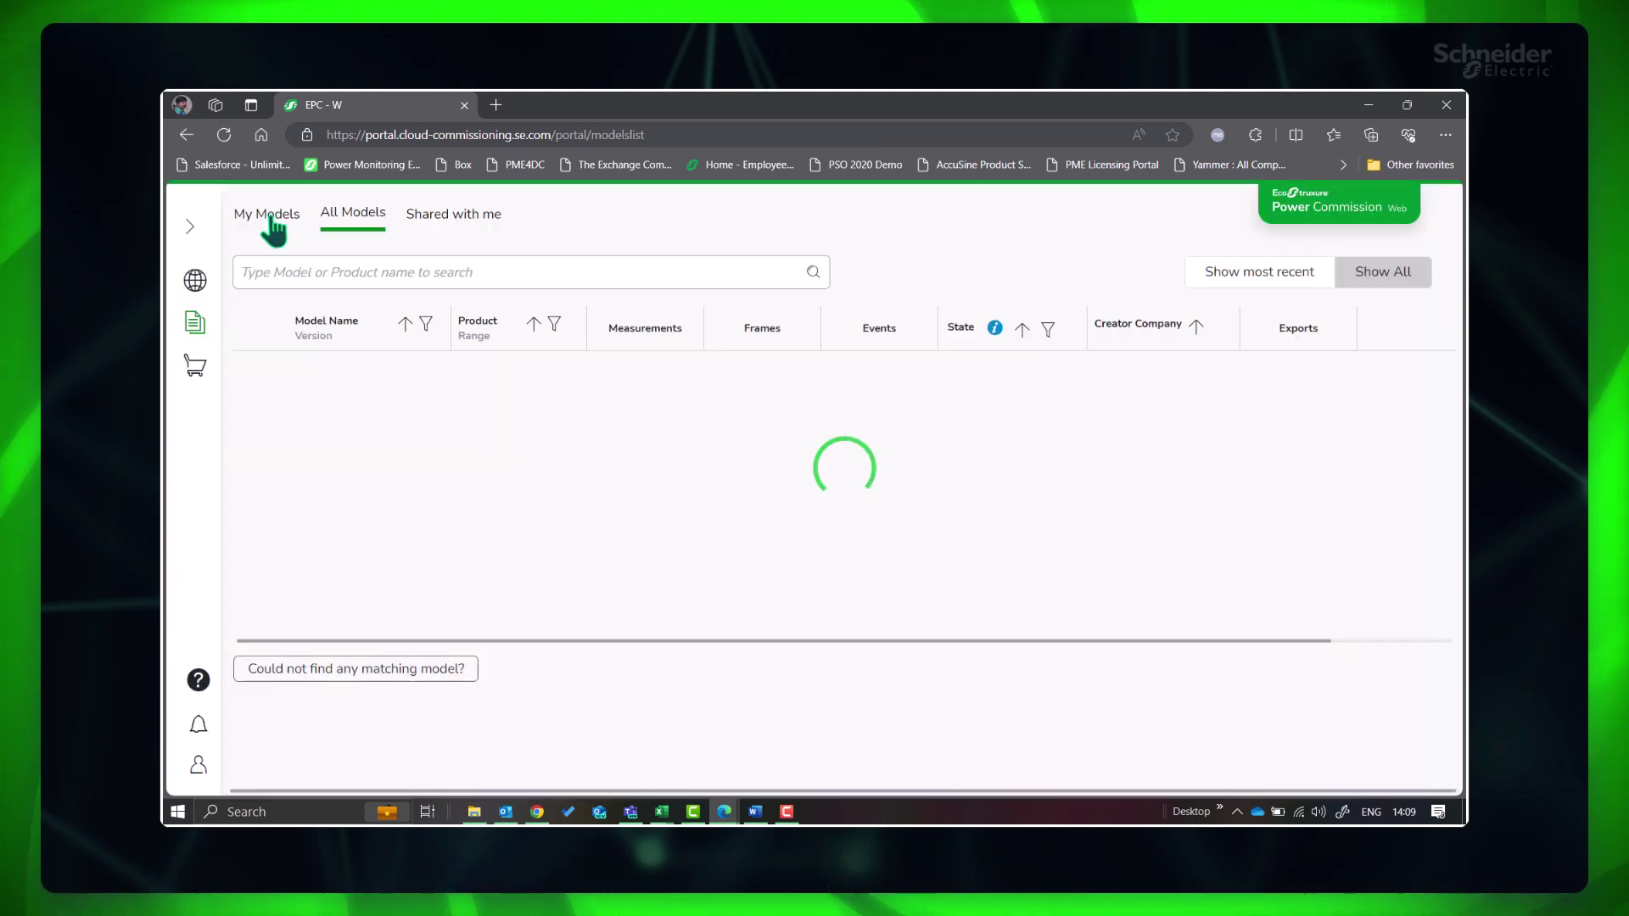
left_click(270, 215)
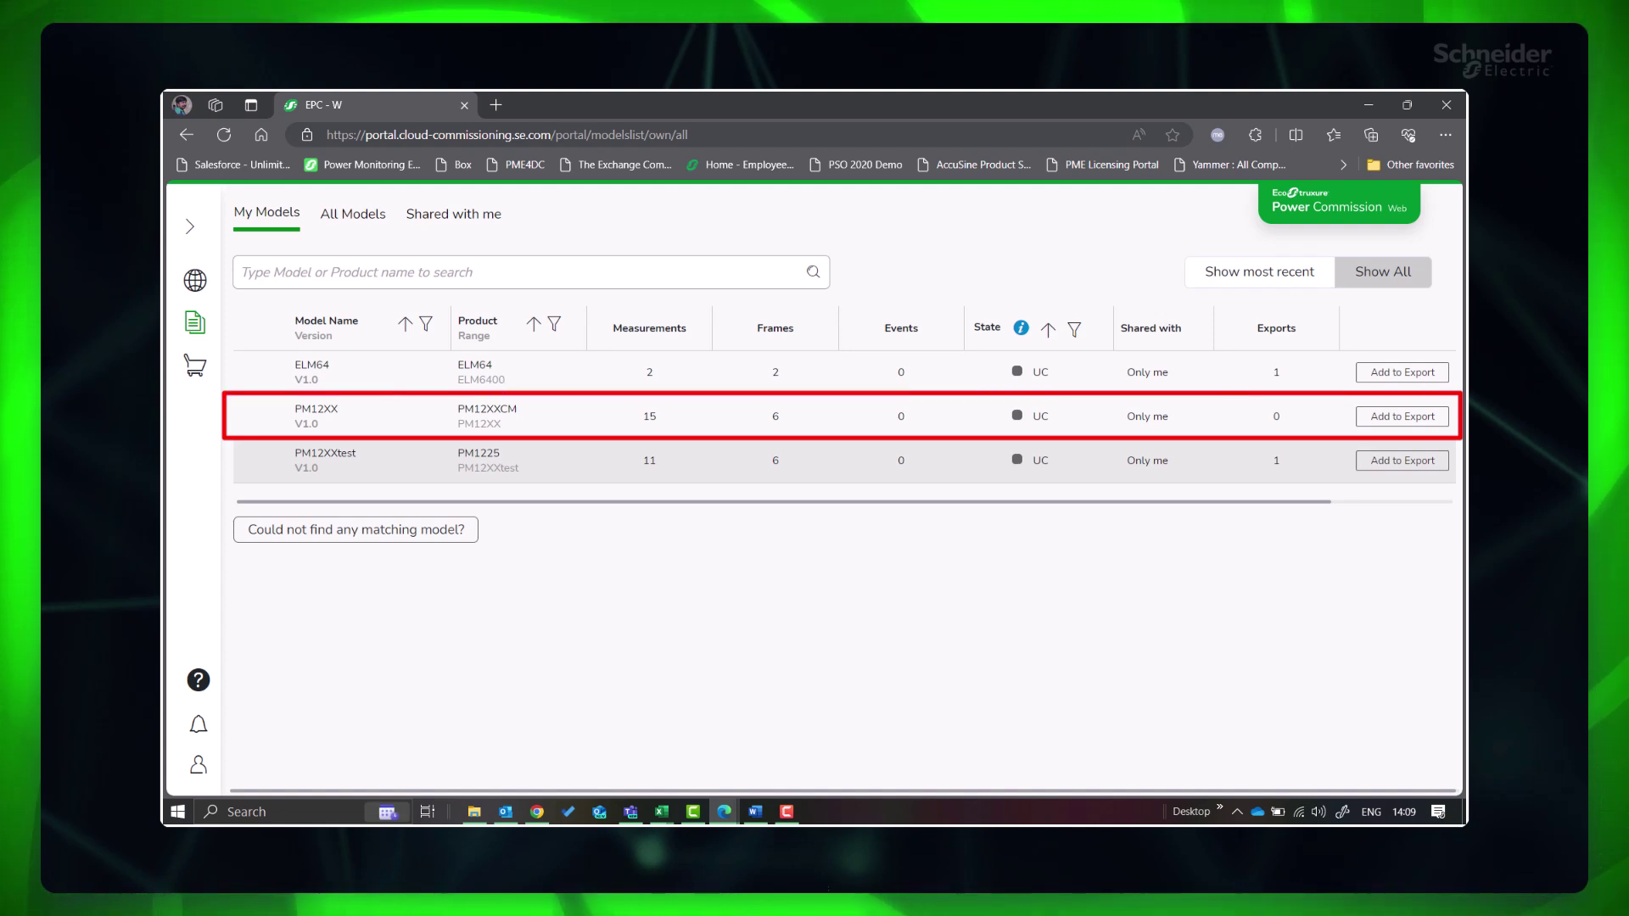
left_click(1415, 417)
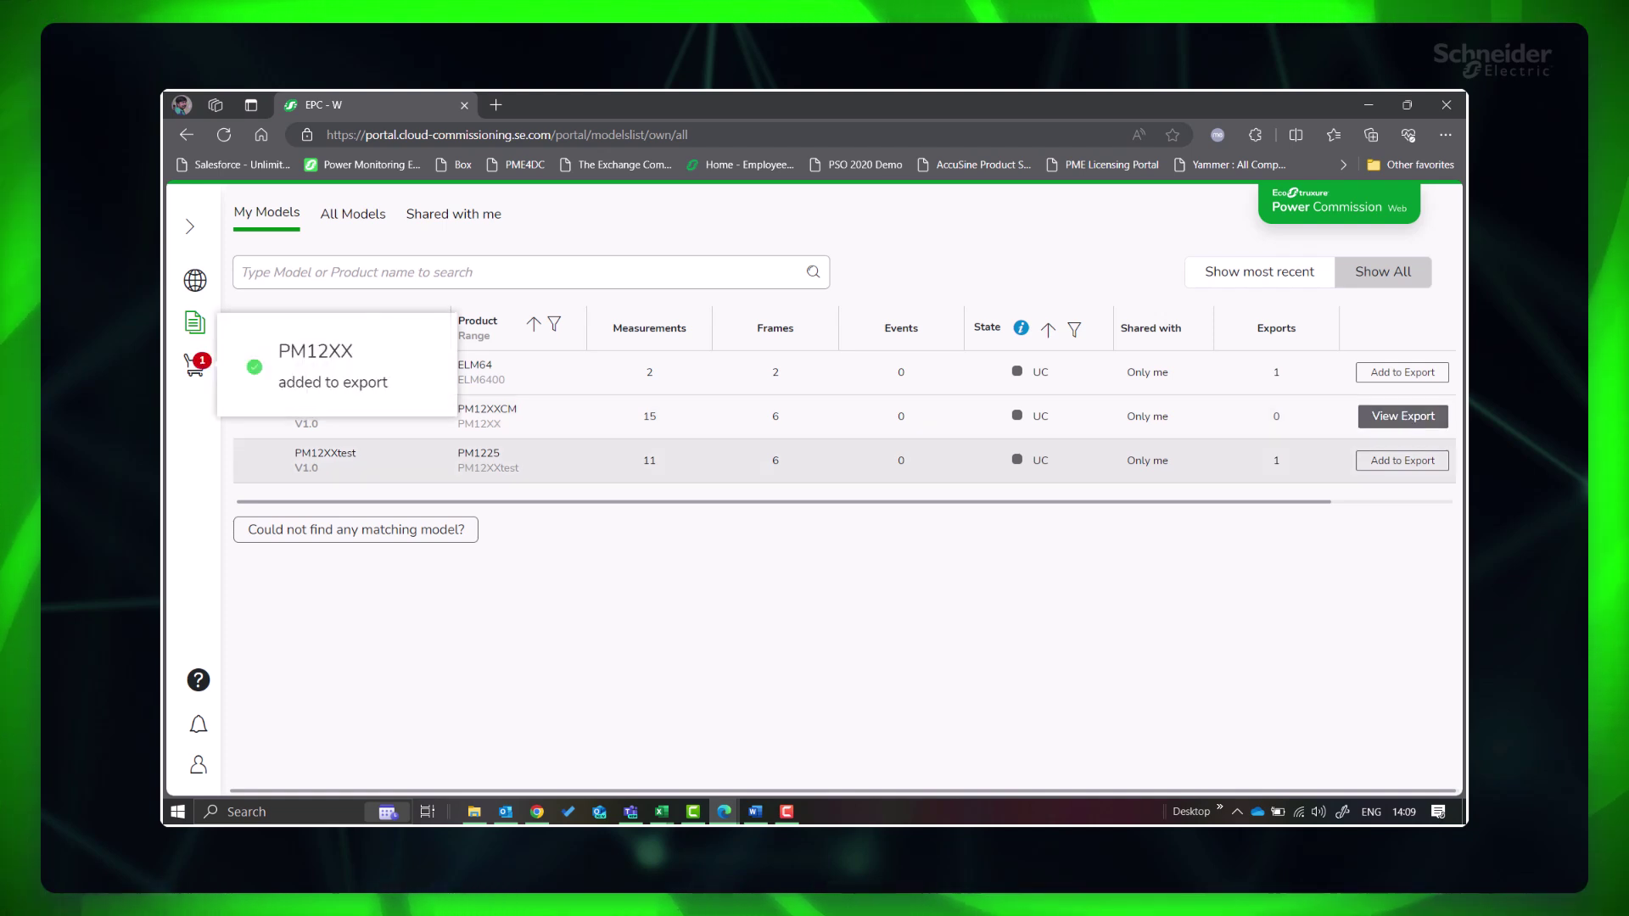
left_click(196, 369)
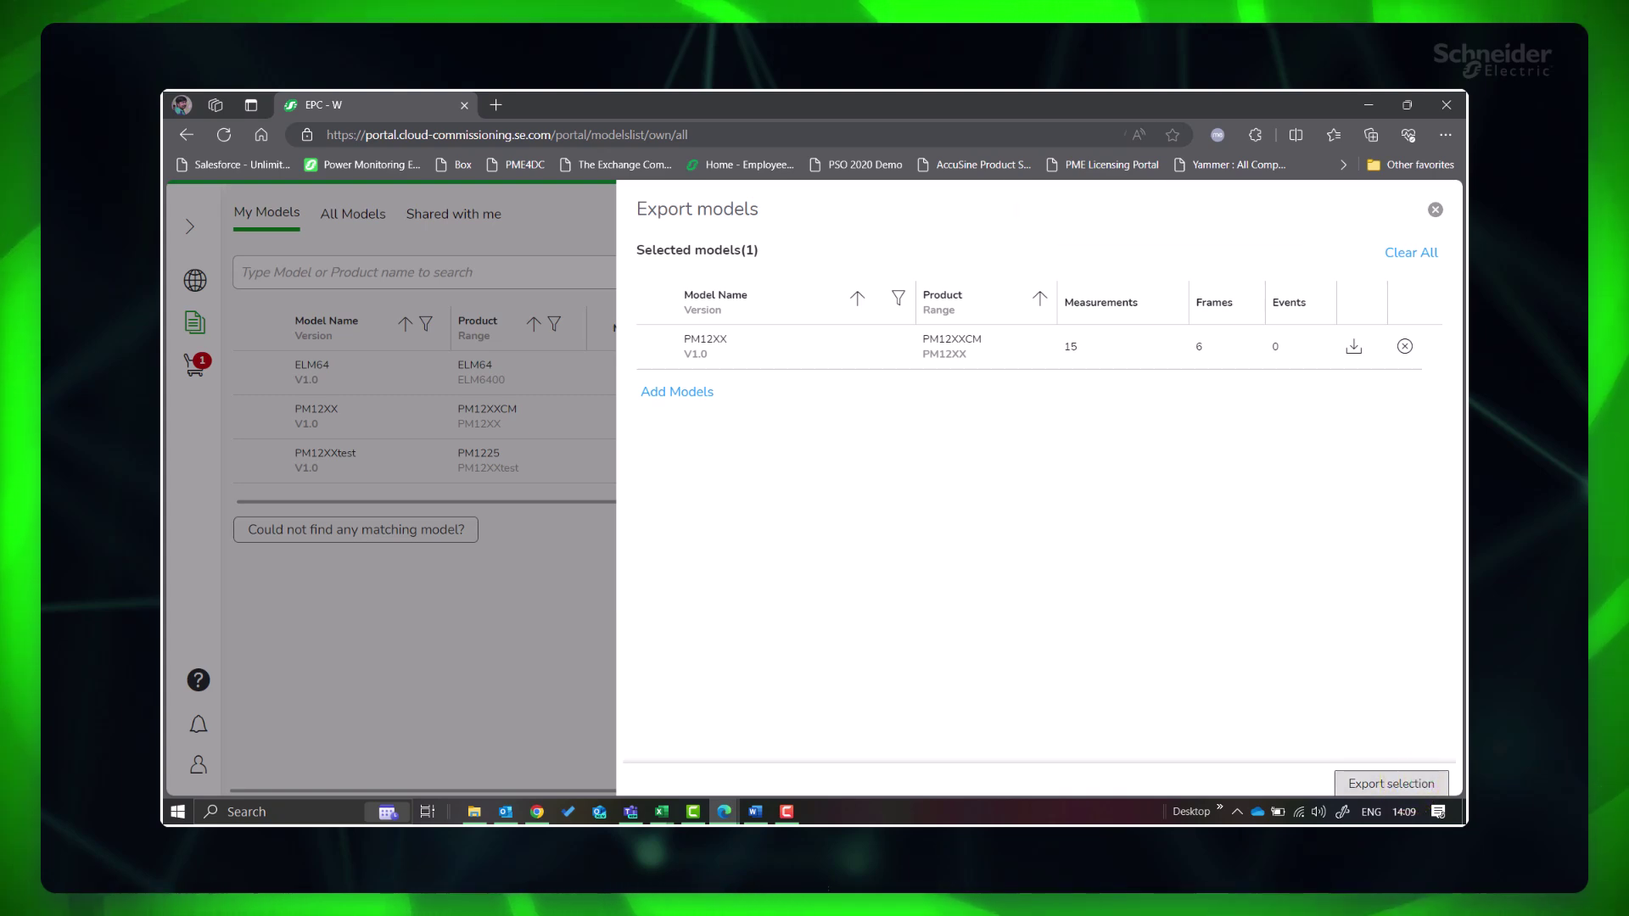
left_click(1263, 219)
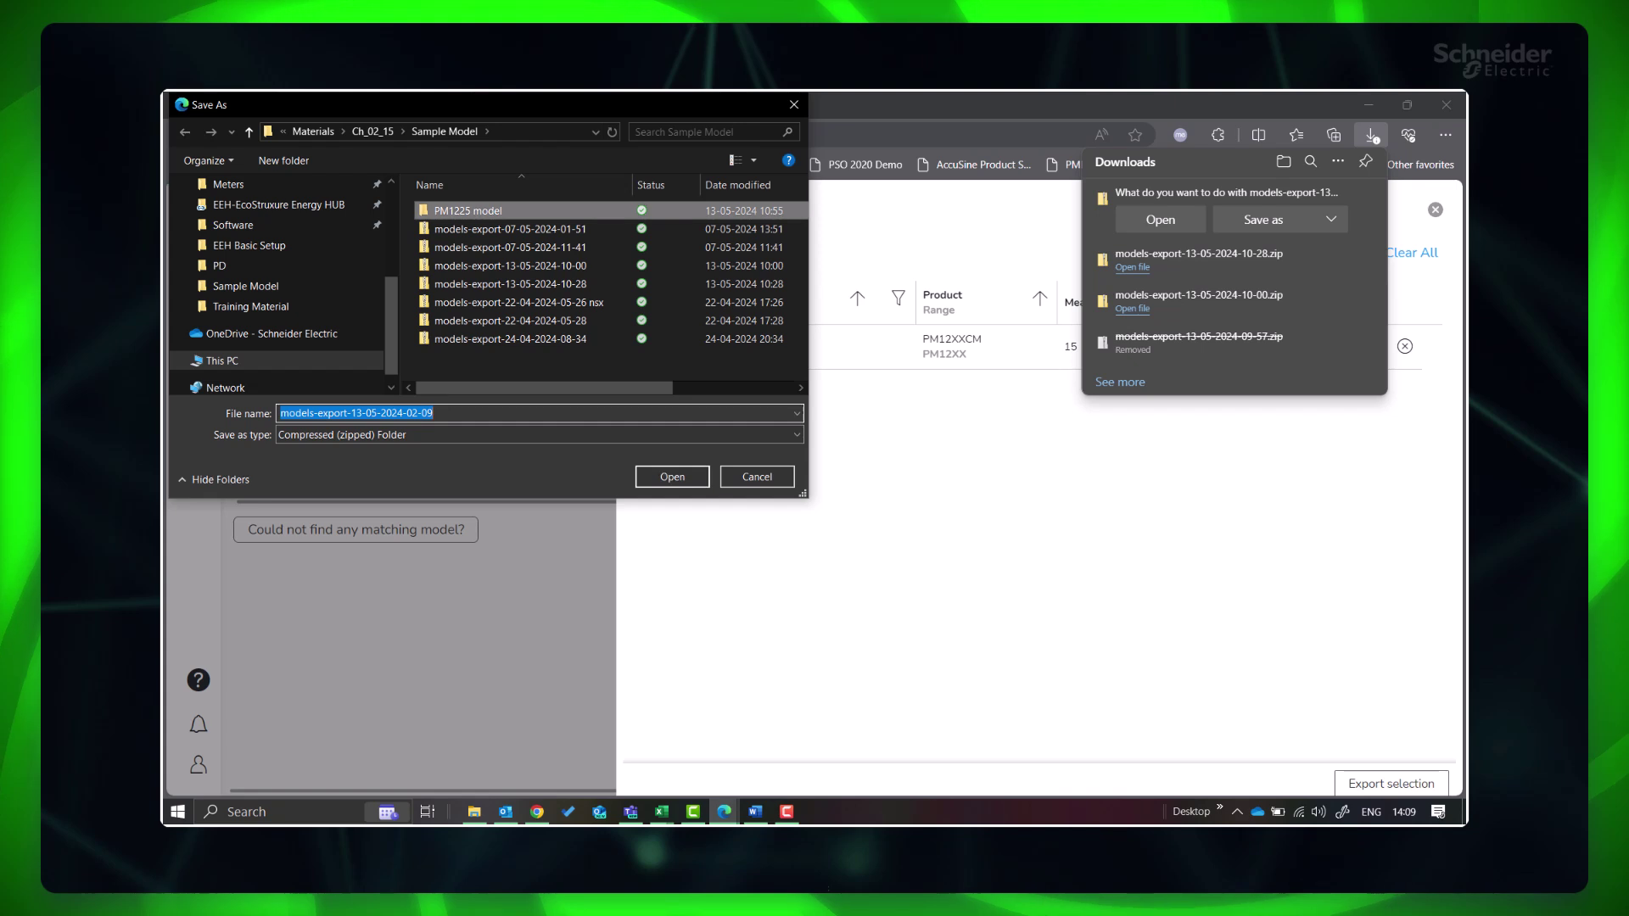
double_click(475, 208)
left_click(672, 477)
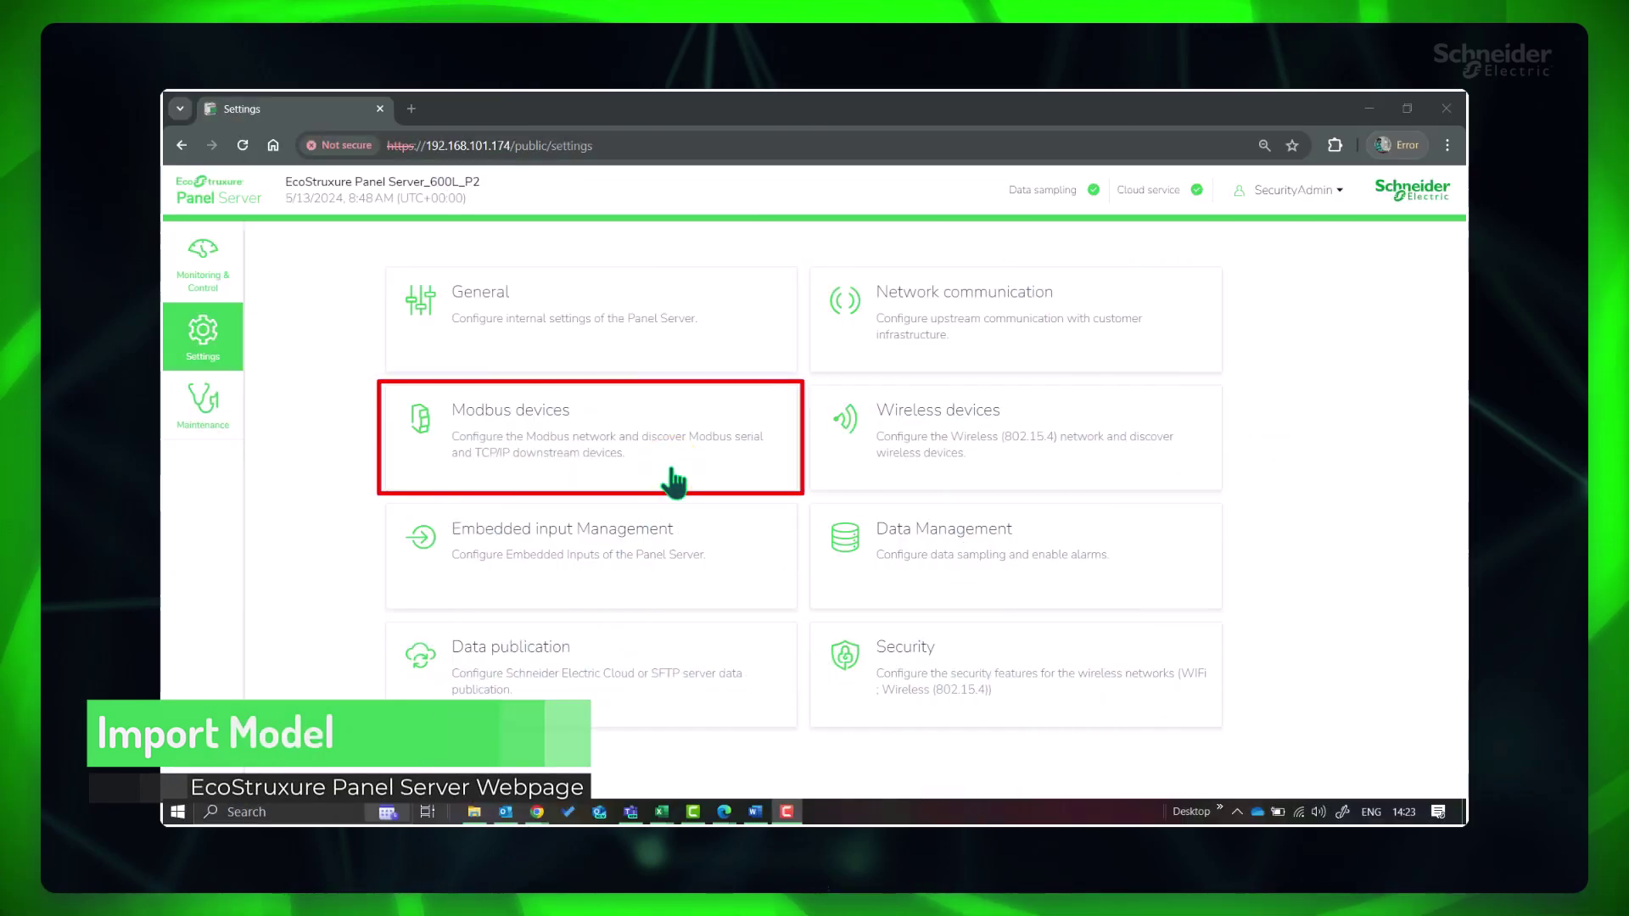
left_click(673, 466)
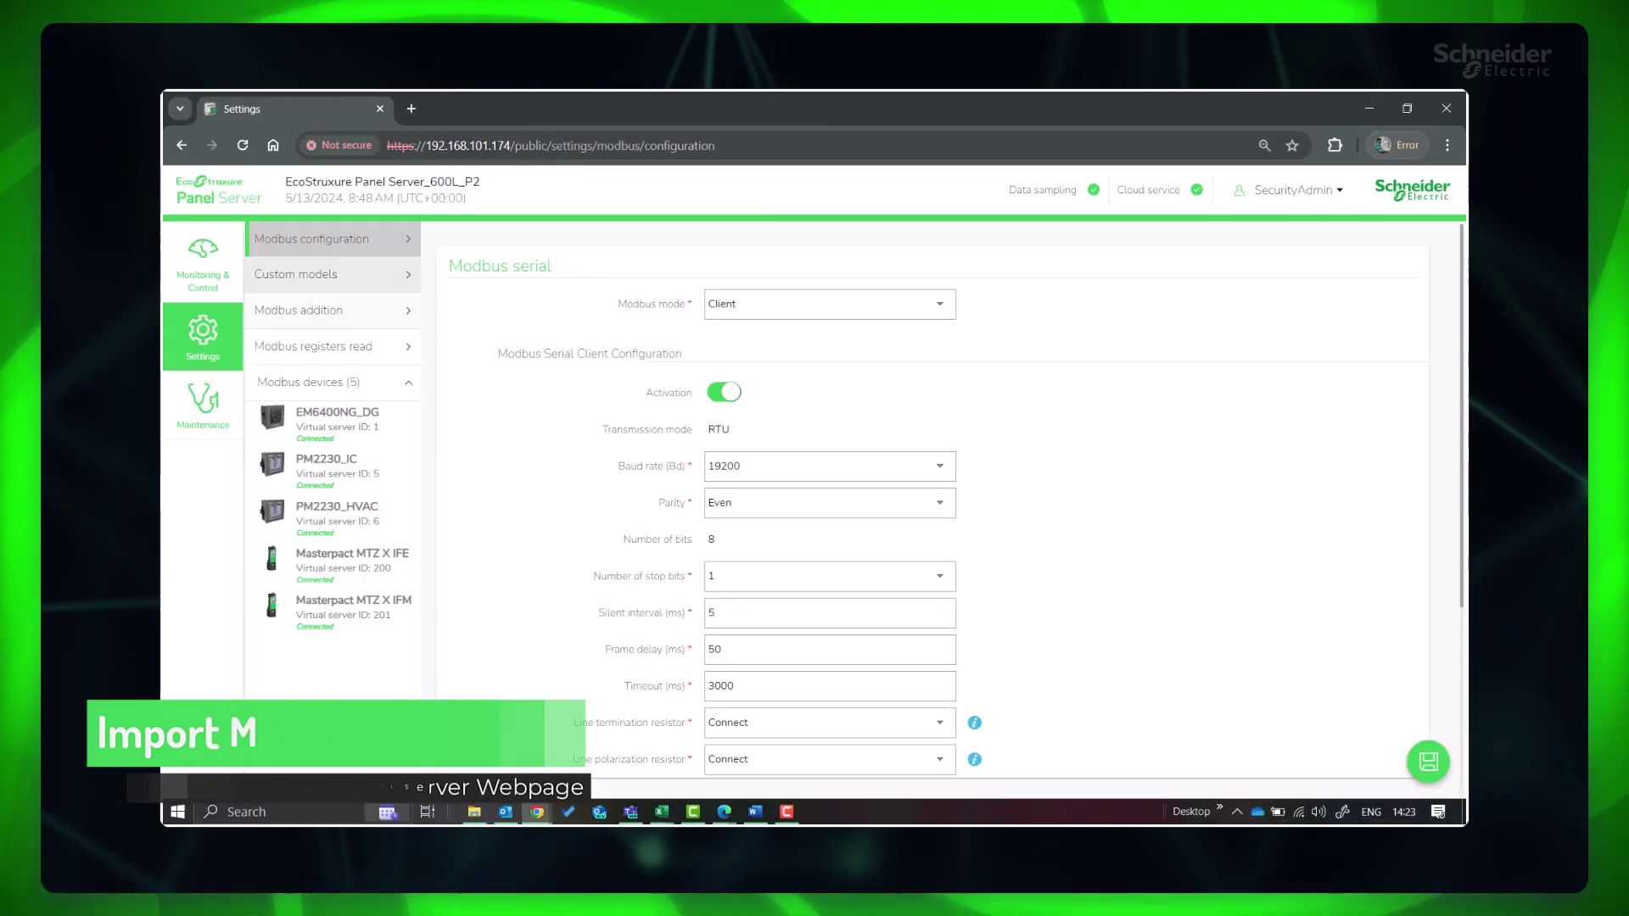
left_click(372, 274)
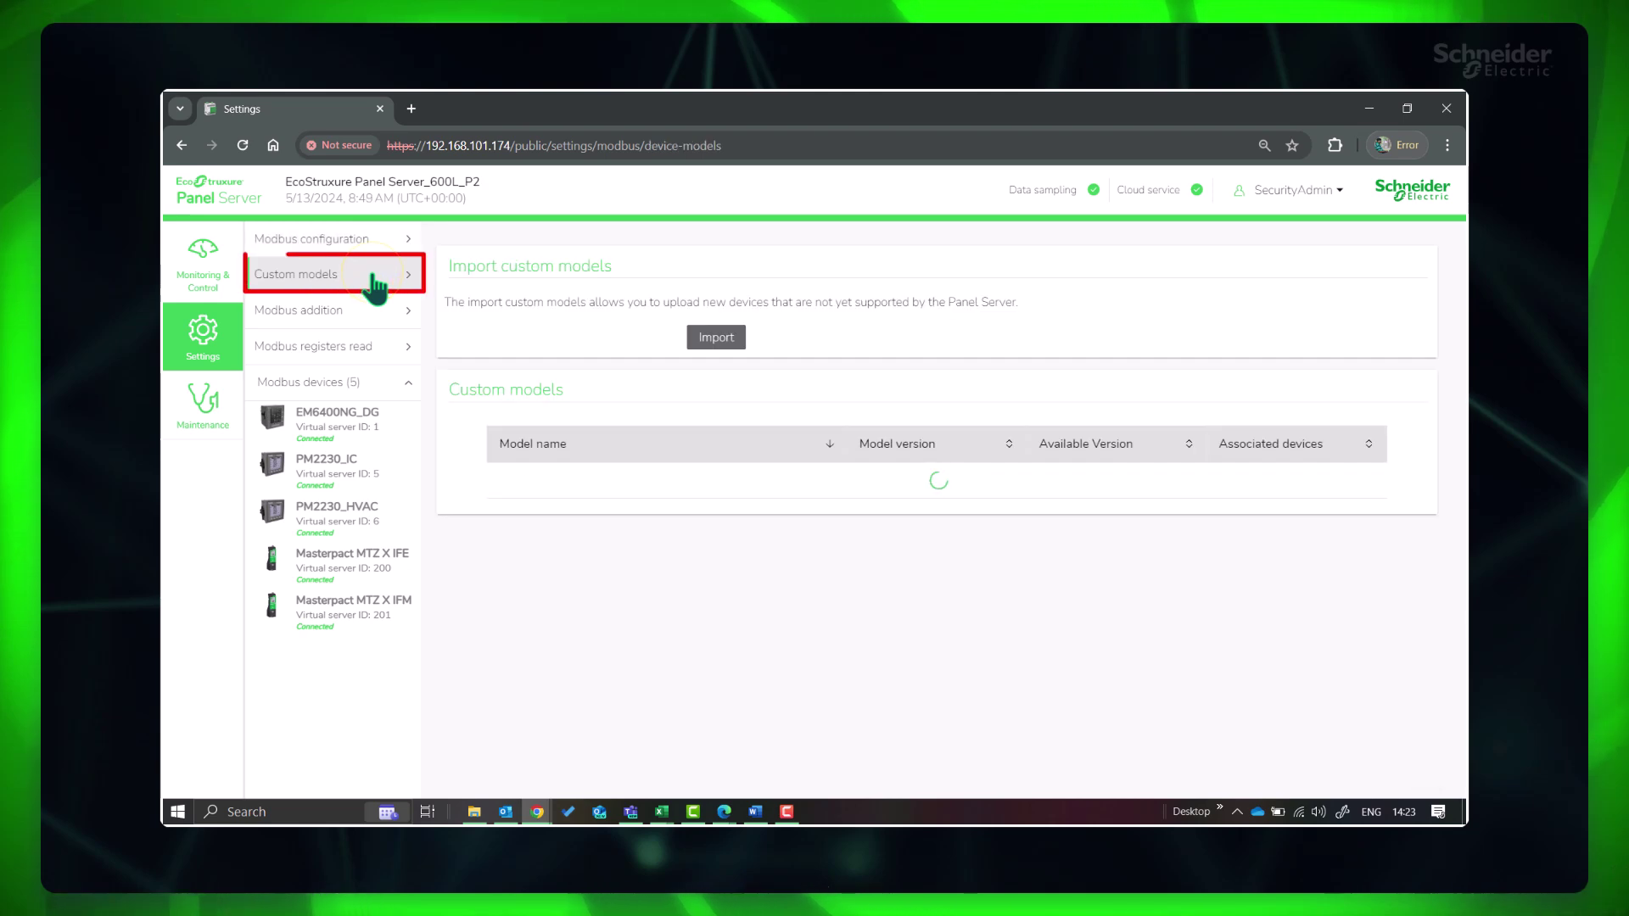
left_click(716, 337)
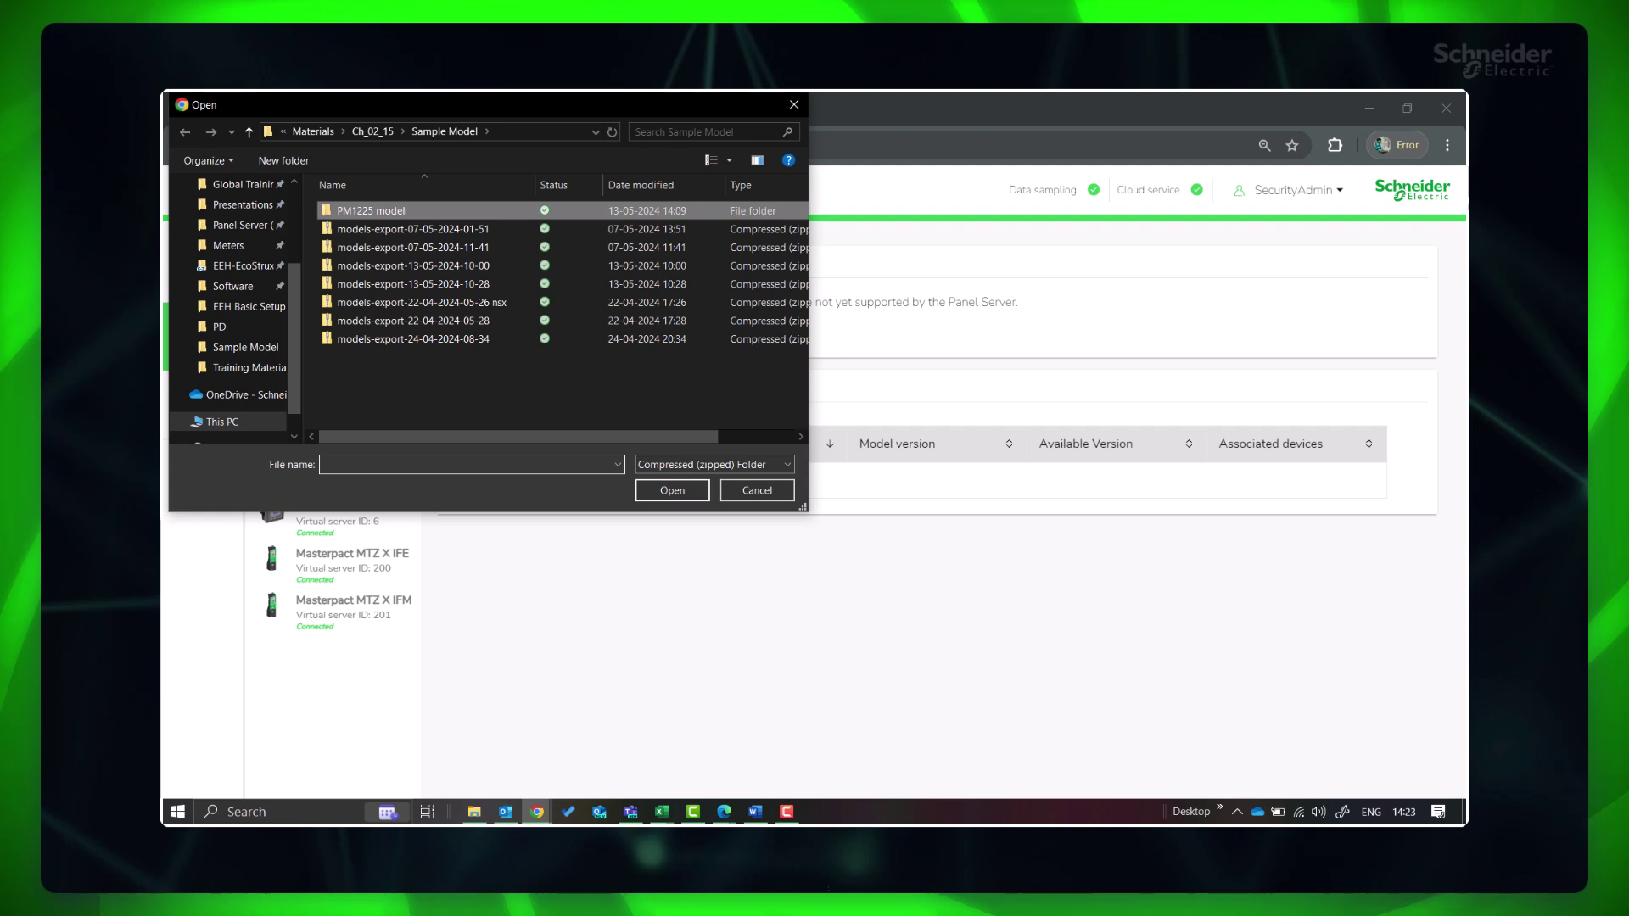
key("Return")
double_click(413, 211)
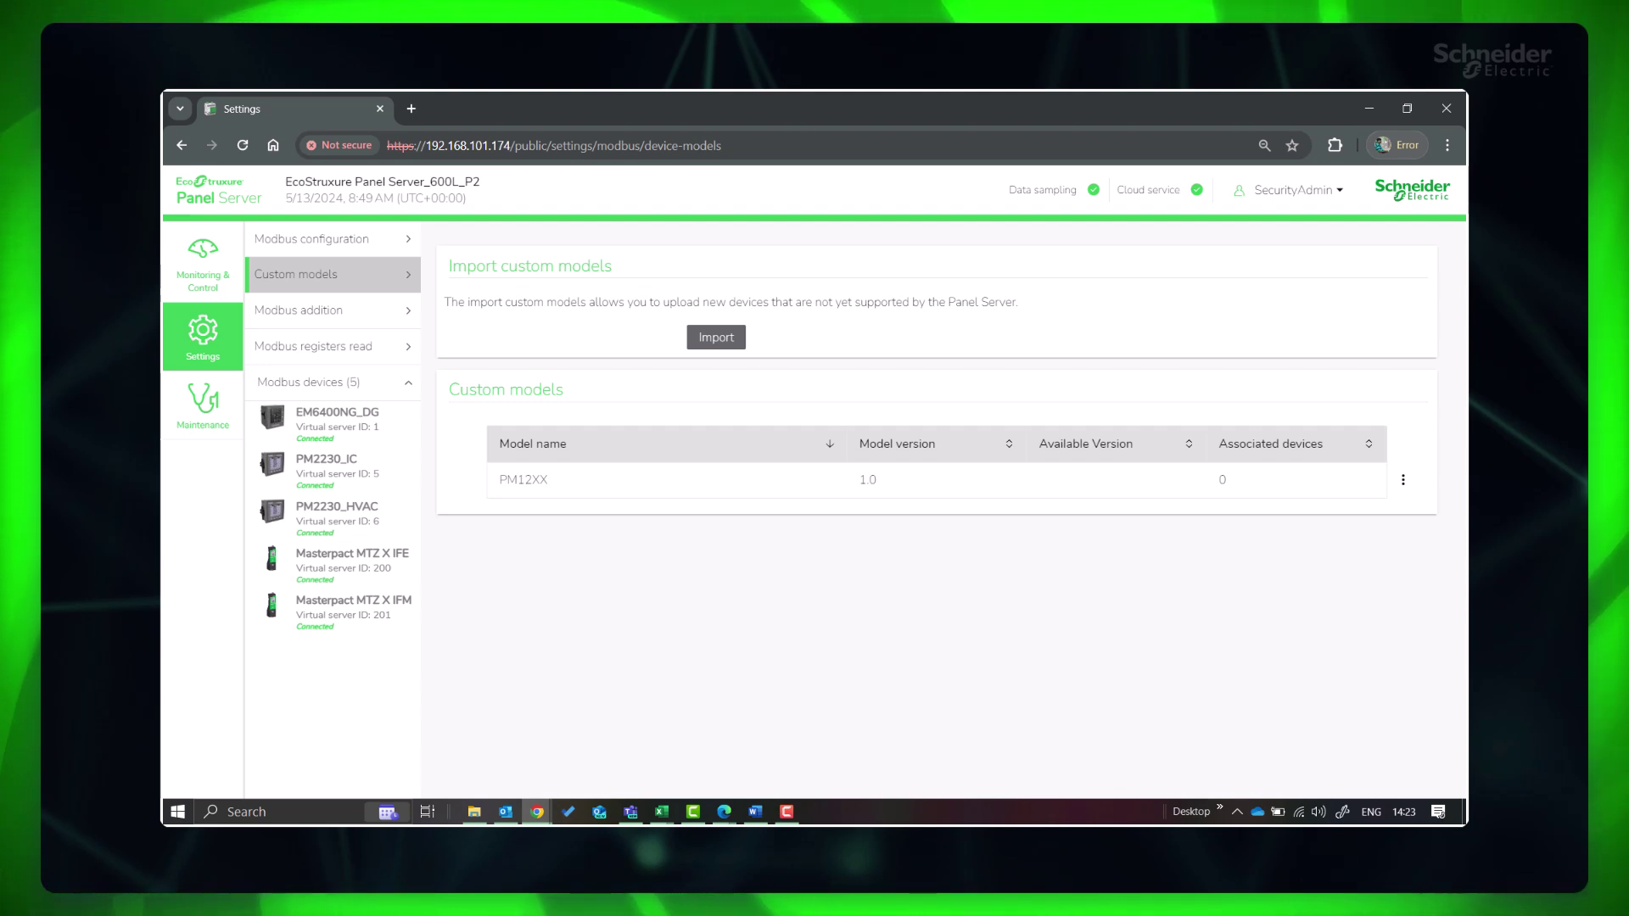
Add a Modbus device using the PM12XX.device model at server ID 4.
left_click(372, 311)
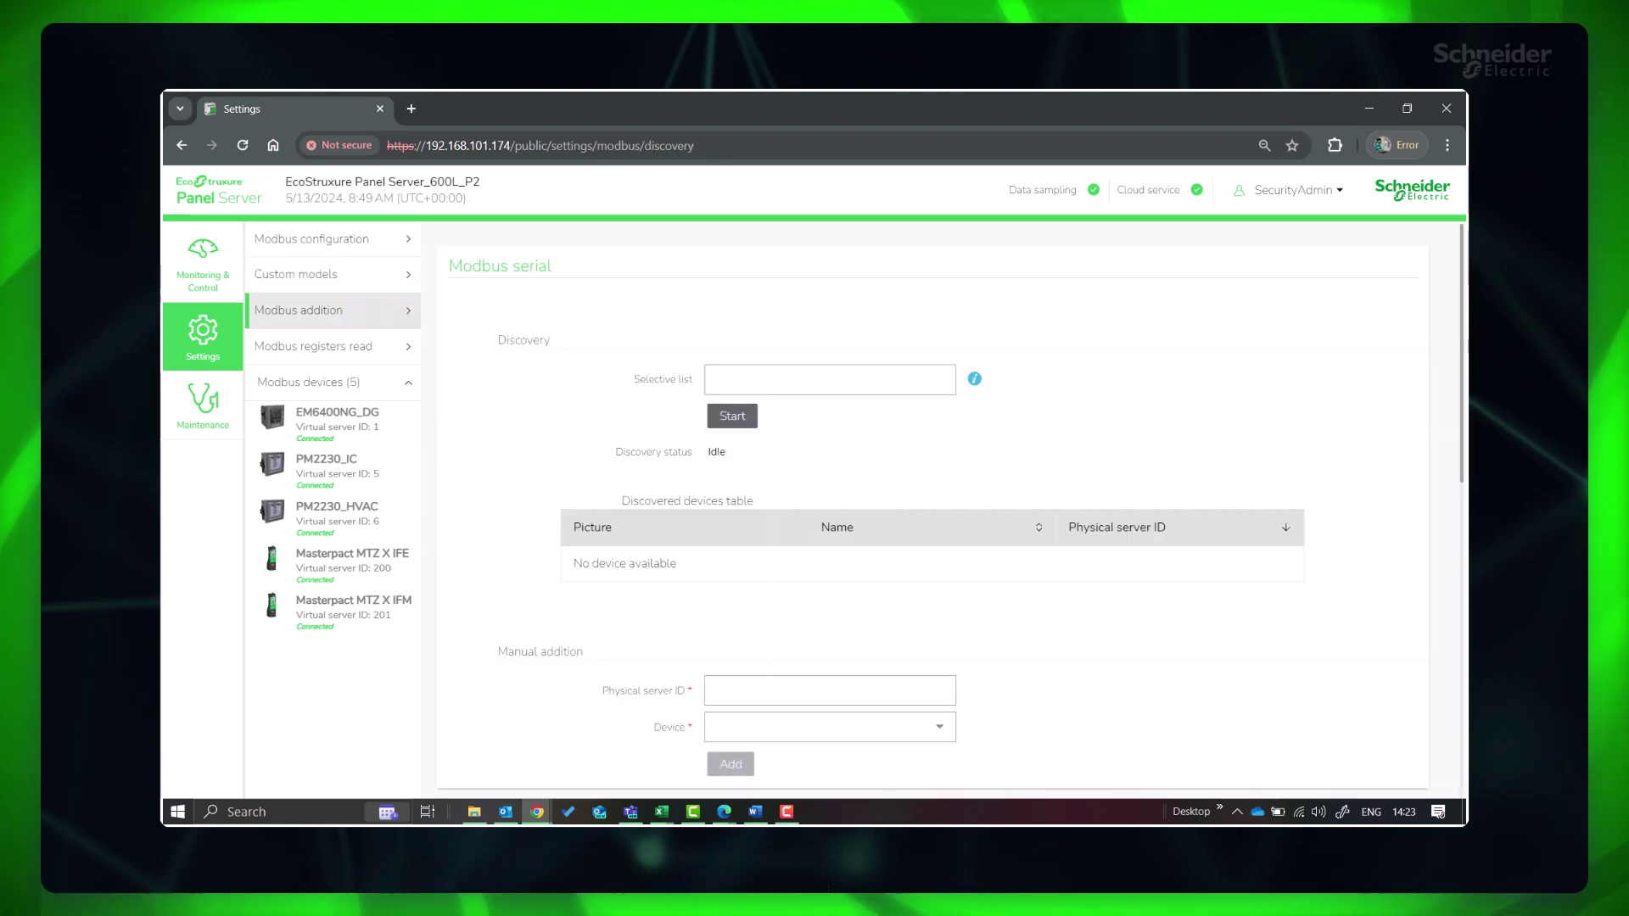
scroll(933, 510, "down", 1)
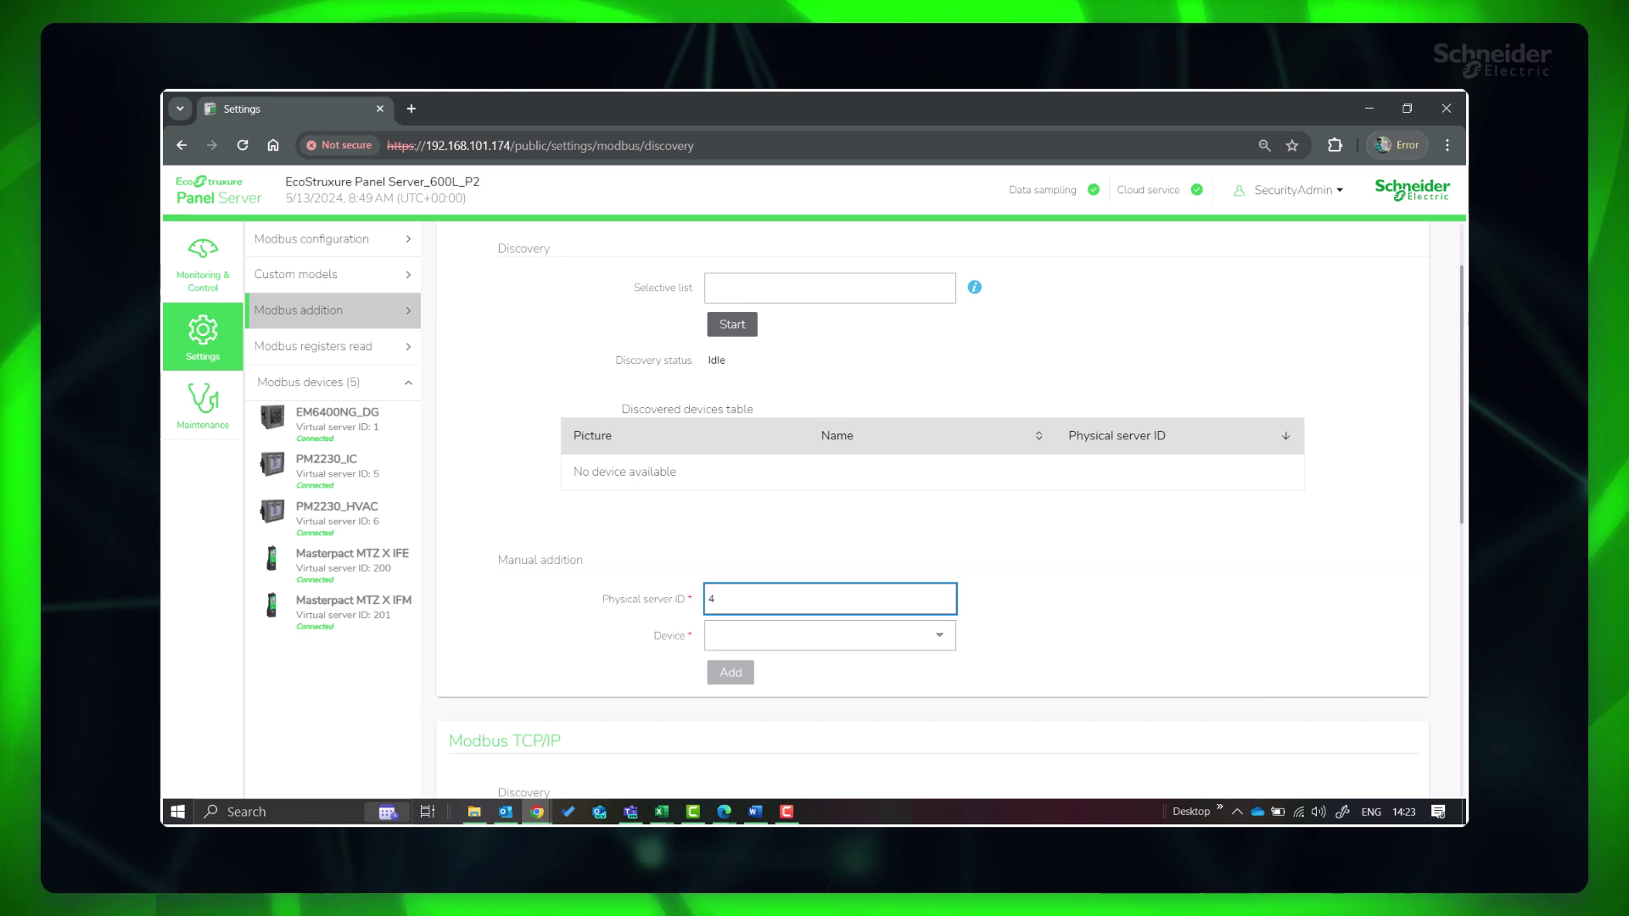
left_click(829, 635)
key("Up")
key("Up")
key("Up")
key("Up")
key("Up")
key("Up")
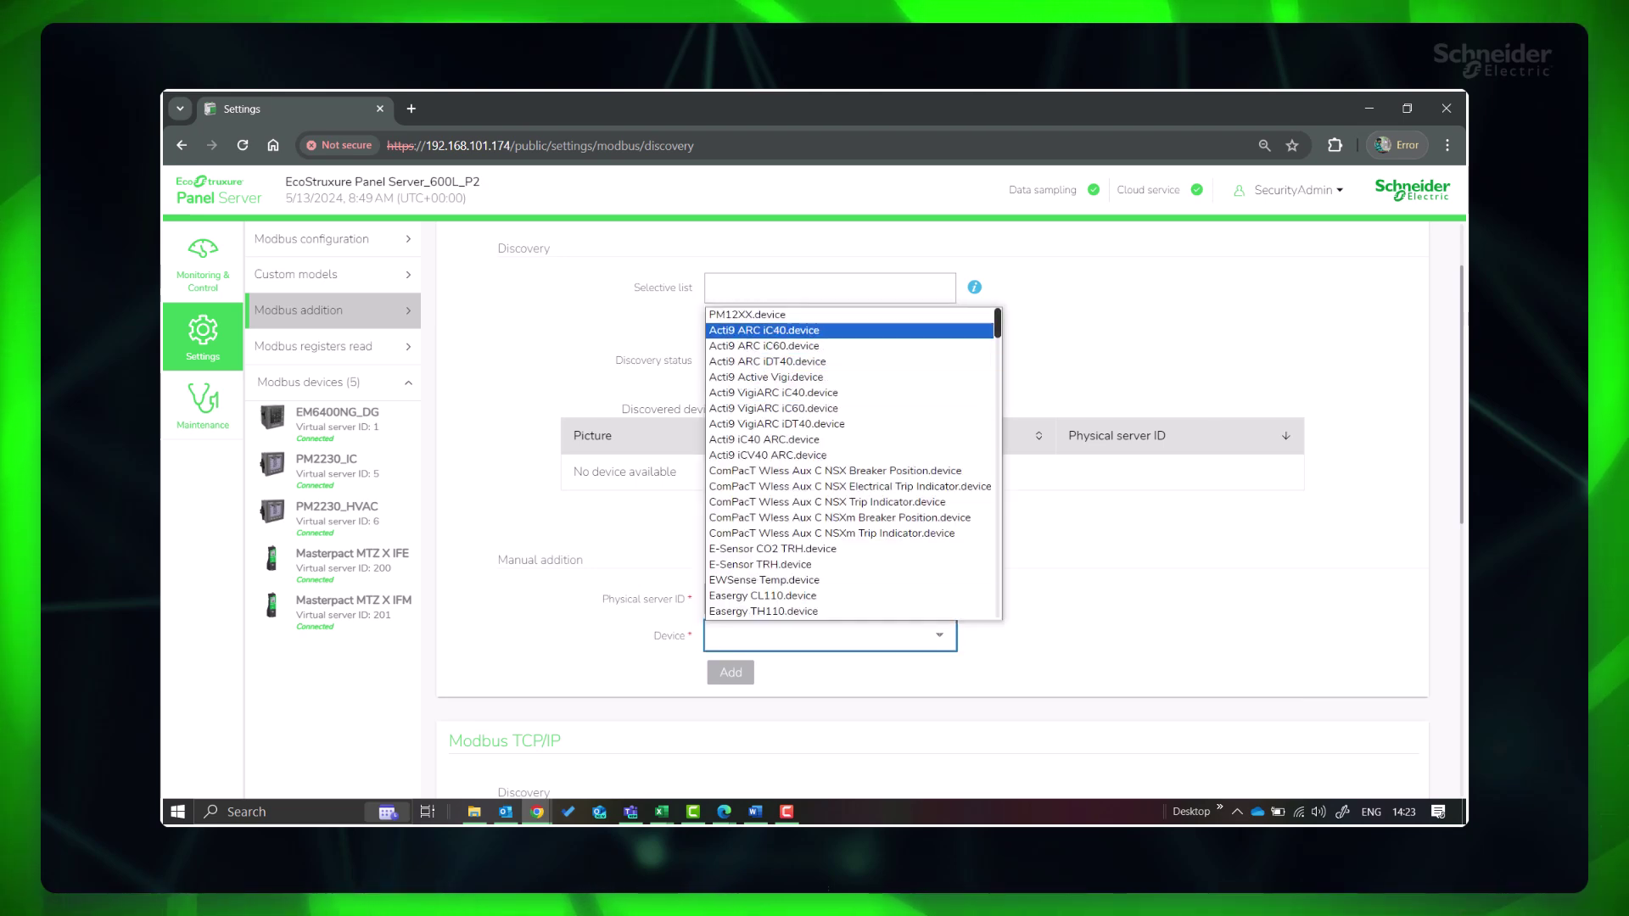
key("Return")
left_click(730, 675)
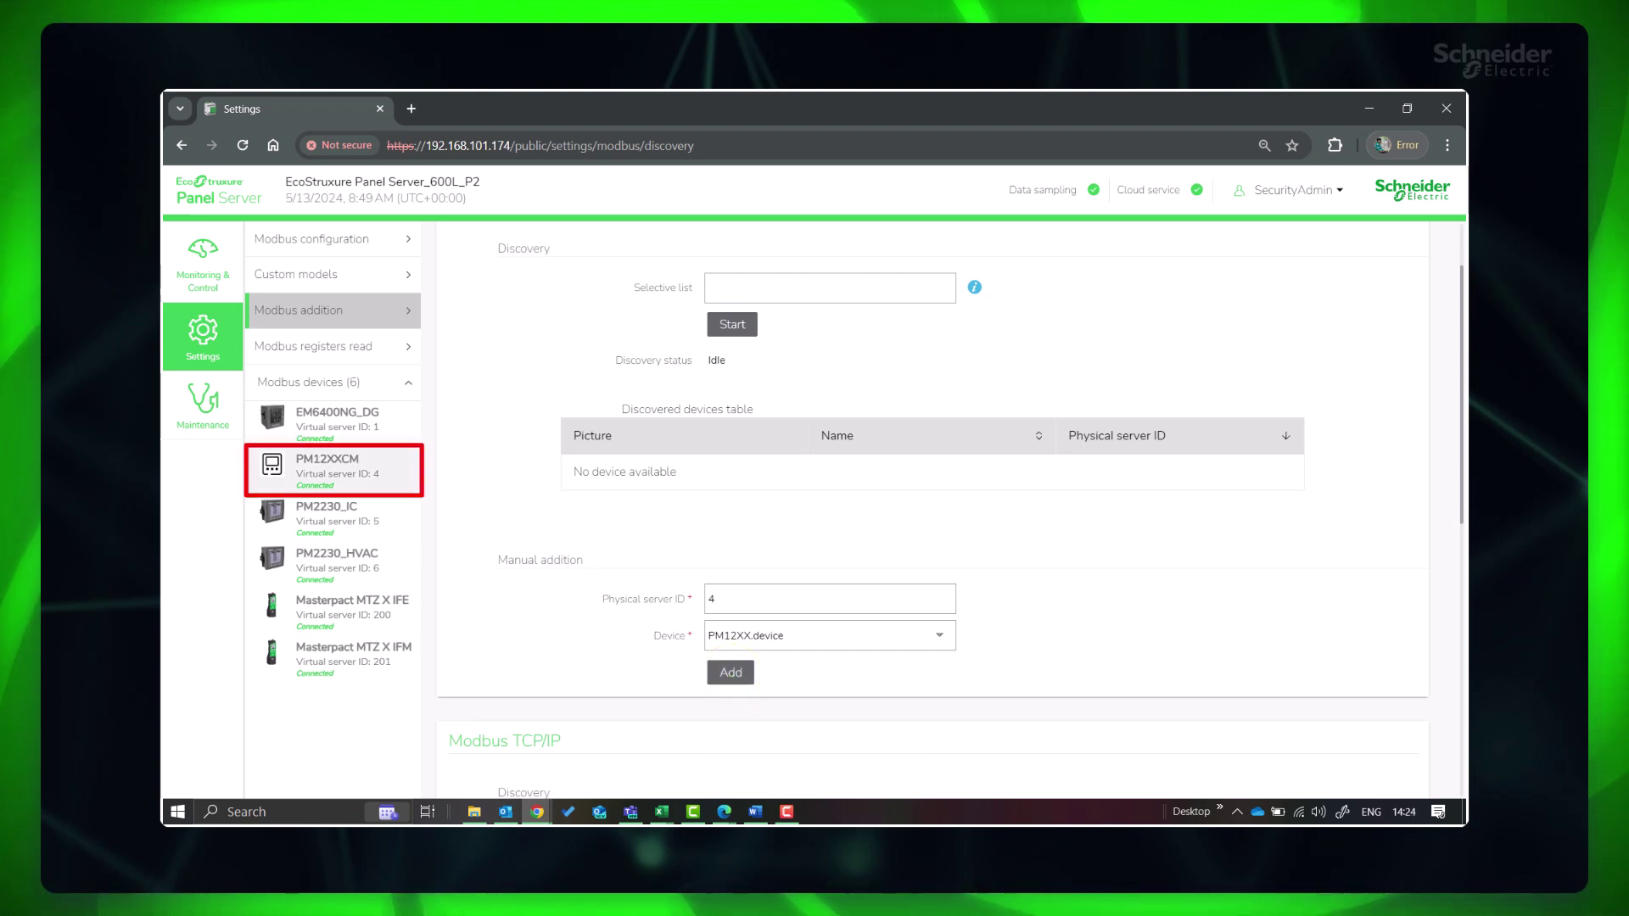
Set the PM12XXCM device's commodity to Electricity and usage to Lighting, then save.
left_click(328, 467)
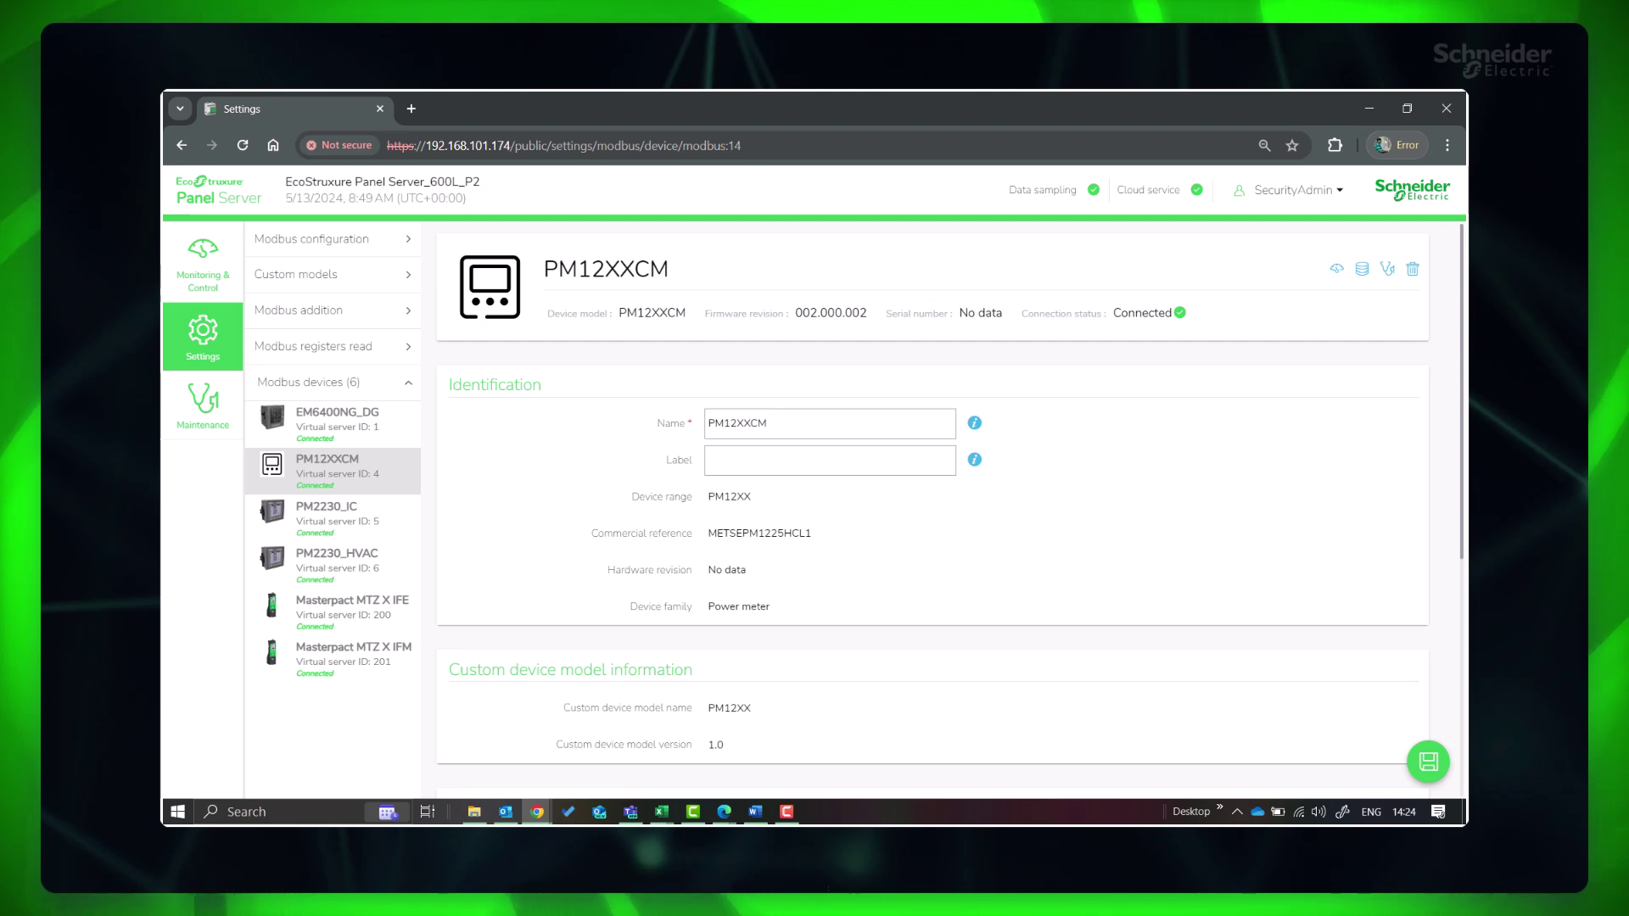
scroll(933, 509, "down", 5)
left_click(823, 680)
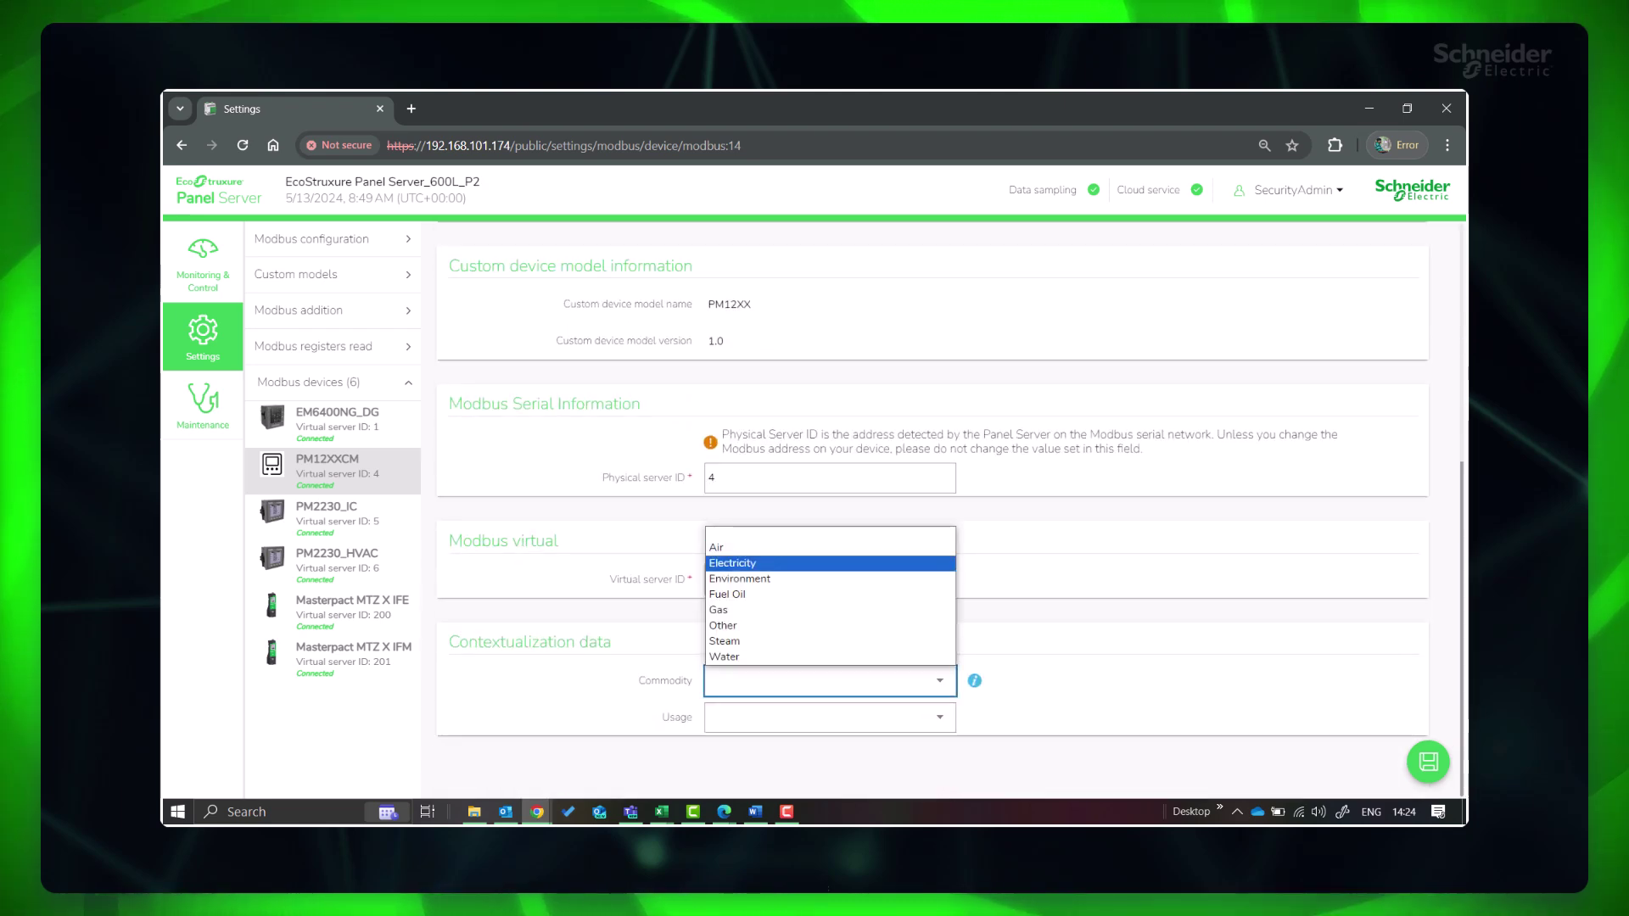
left_click(732, 563)
left_click(823, 717)
left_click(764, 629)
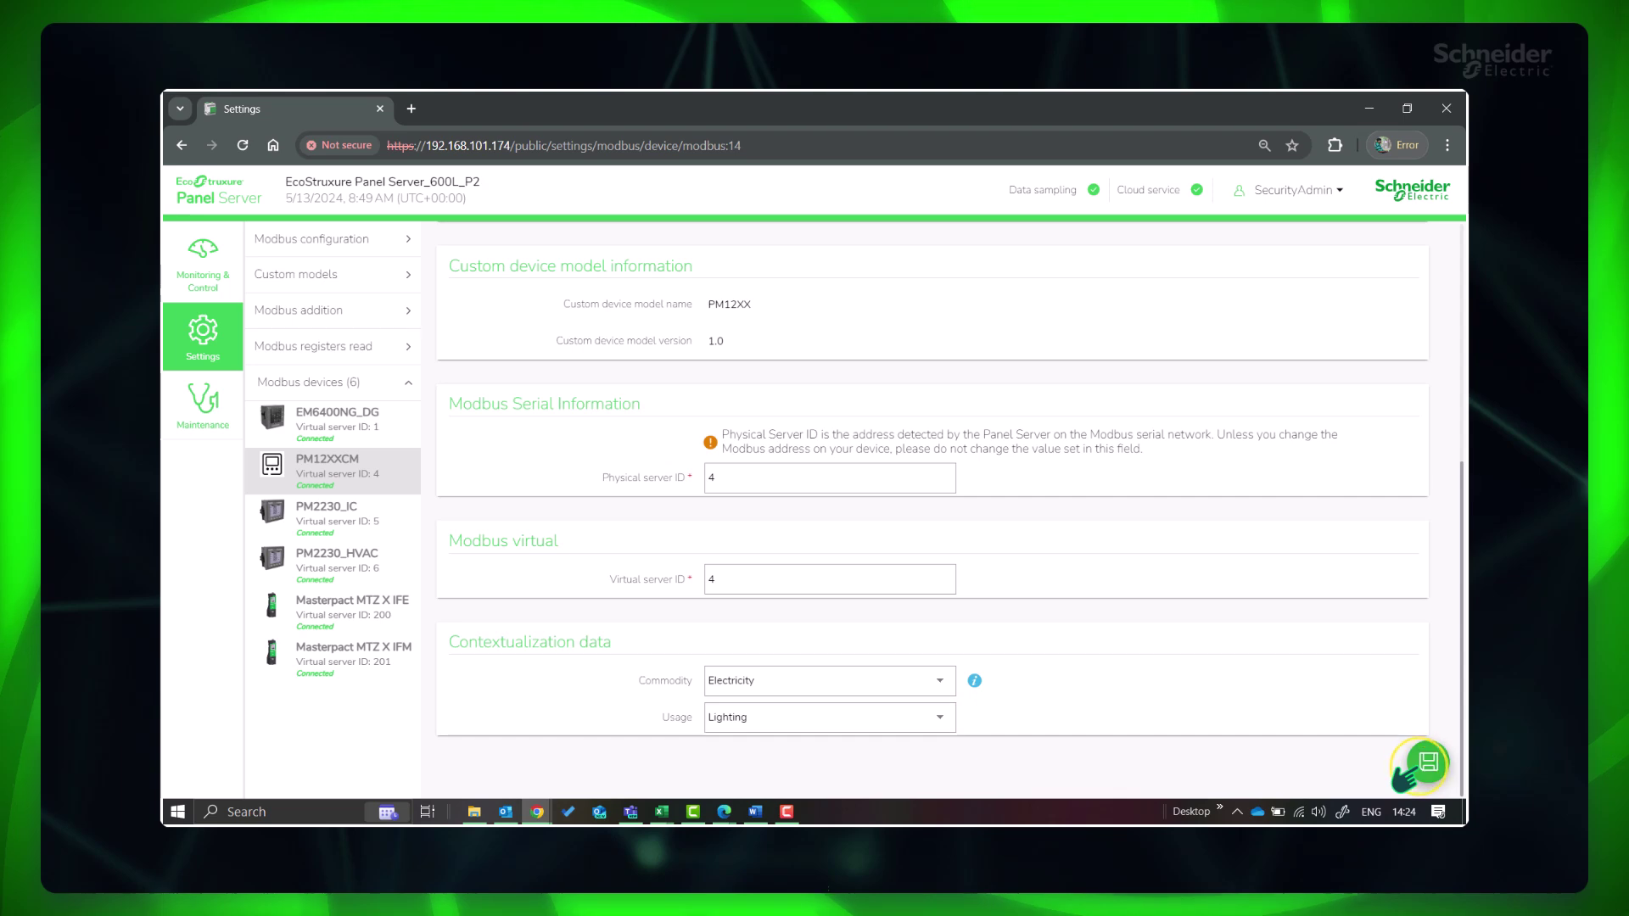
left_click(1428, 762)
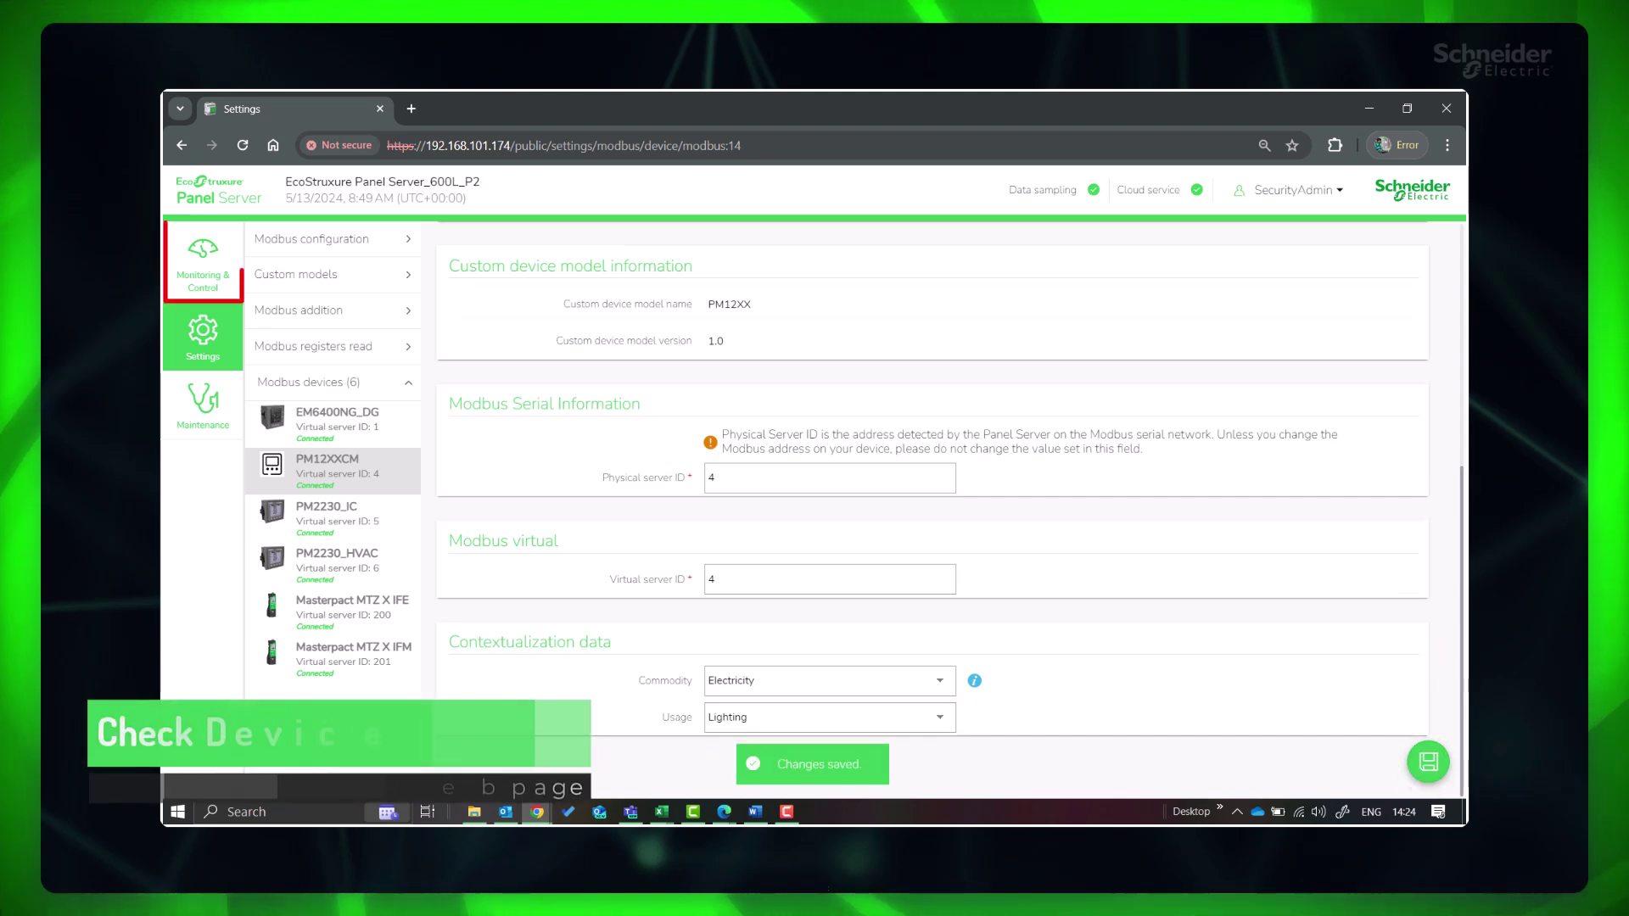
Review PM12XXCM's Data and Advanced data measurements, then return to Settings.
left_click(203, 263)
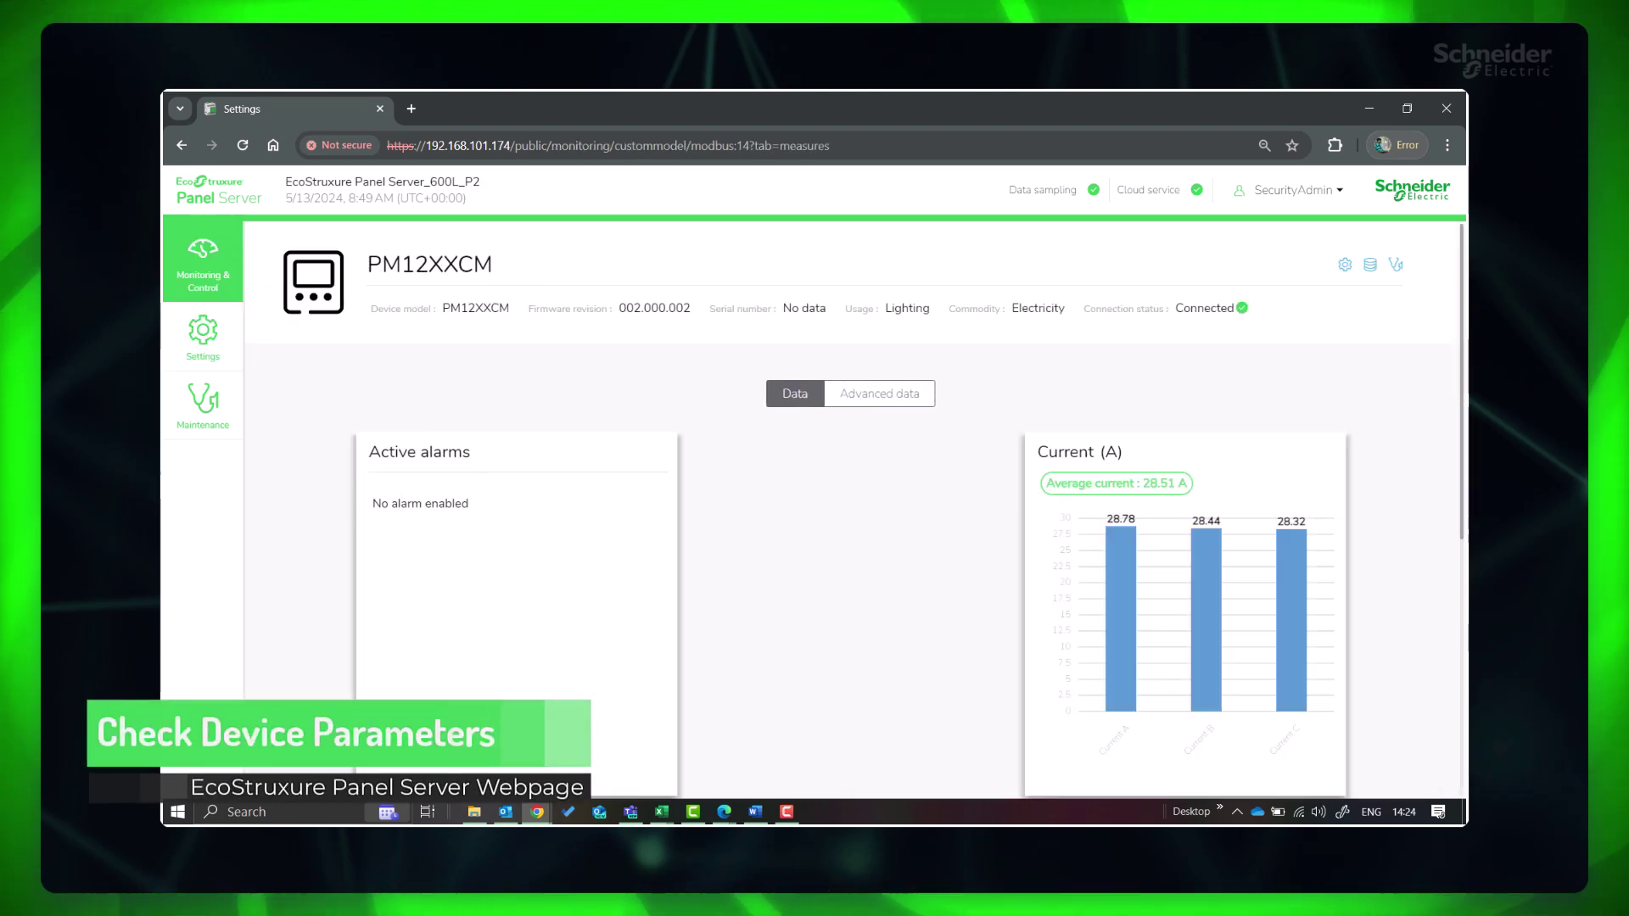
scroll(849, 551, "down", 5)
scroll(848, 551, "up", 5)
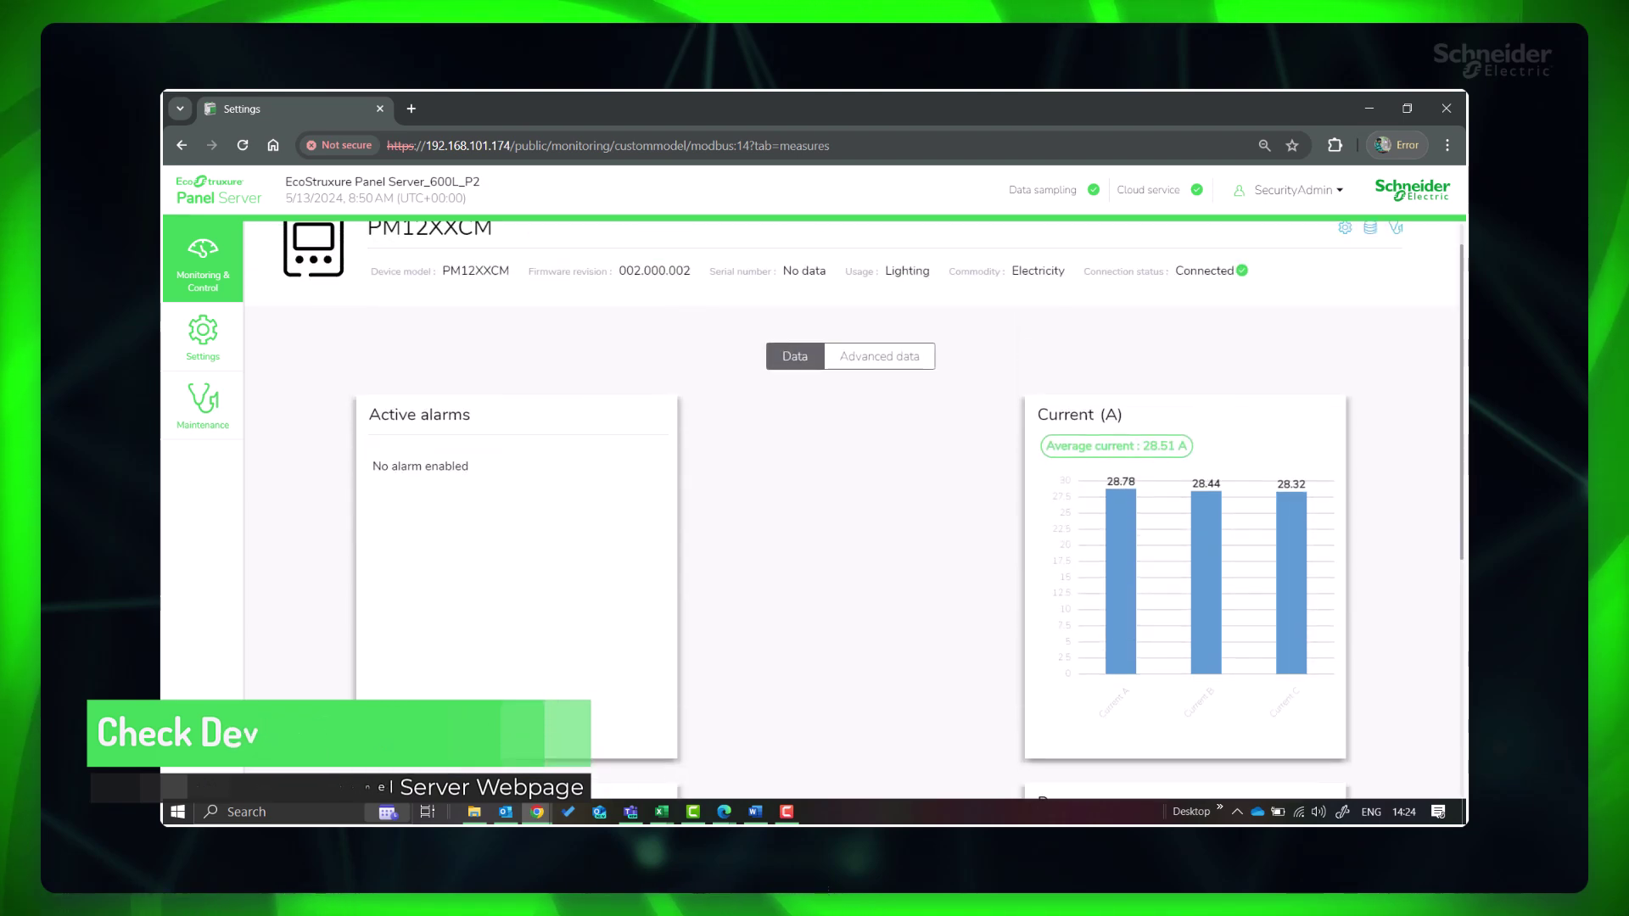
left_click(880, 356)
scroll(849, 509, "down", 5)
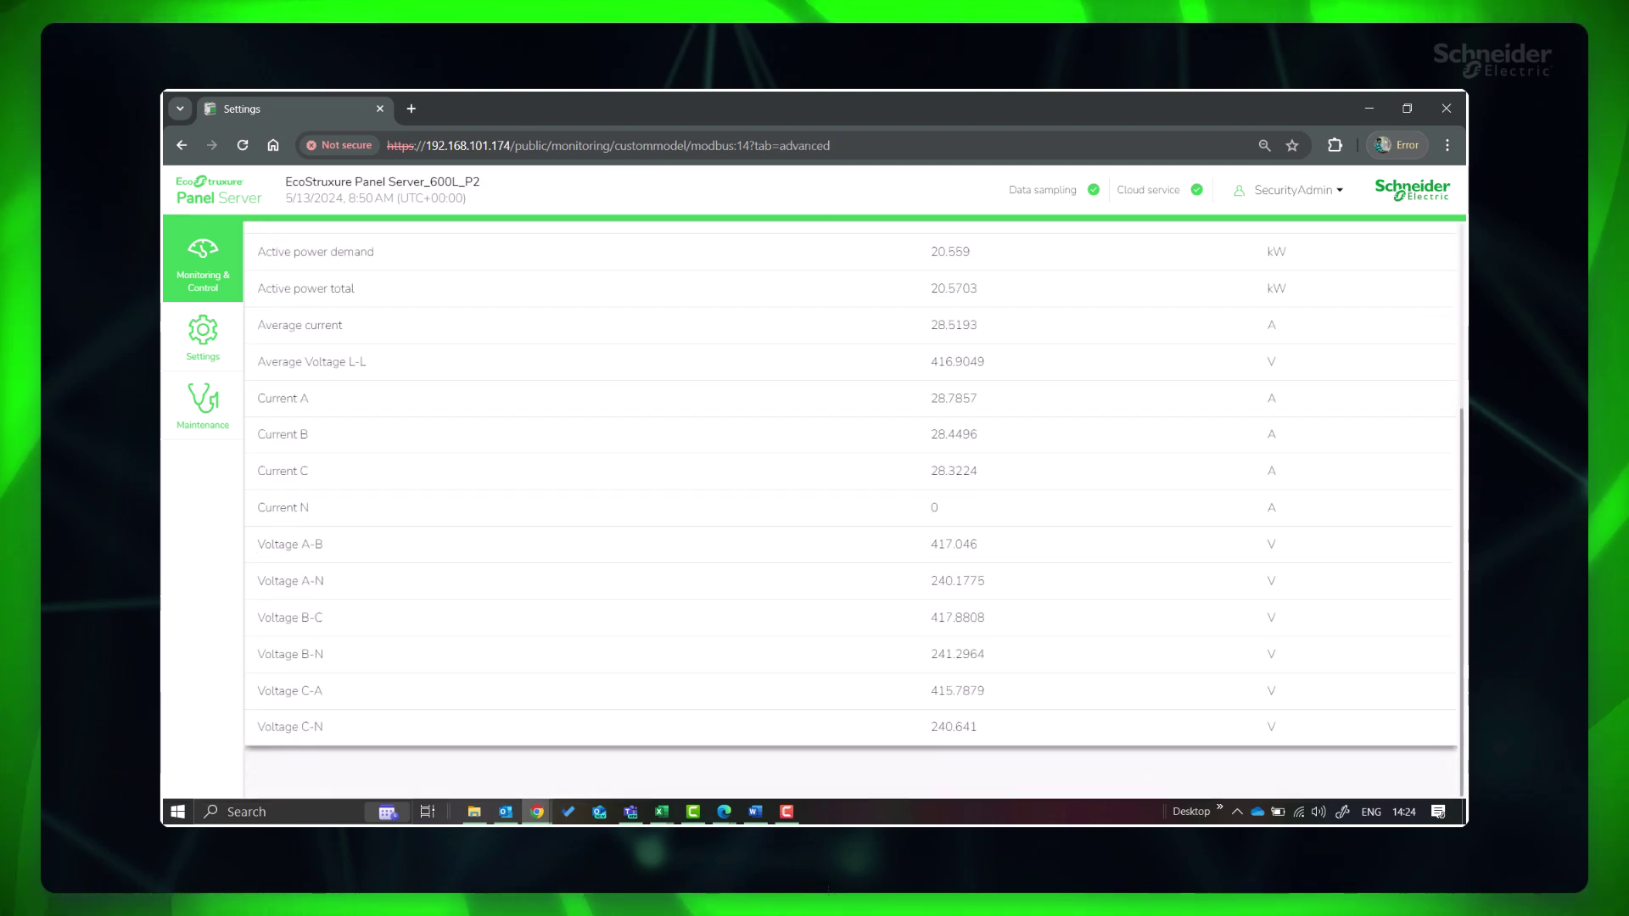
scroll(848, 509, "up", 4)
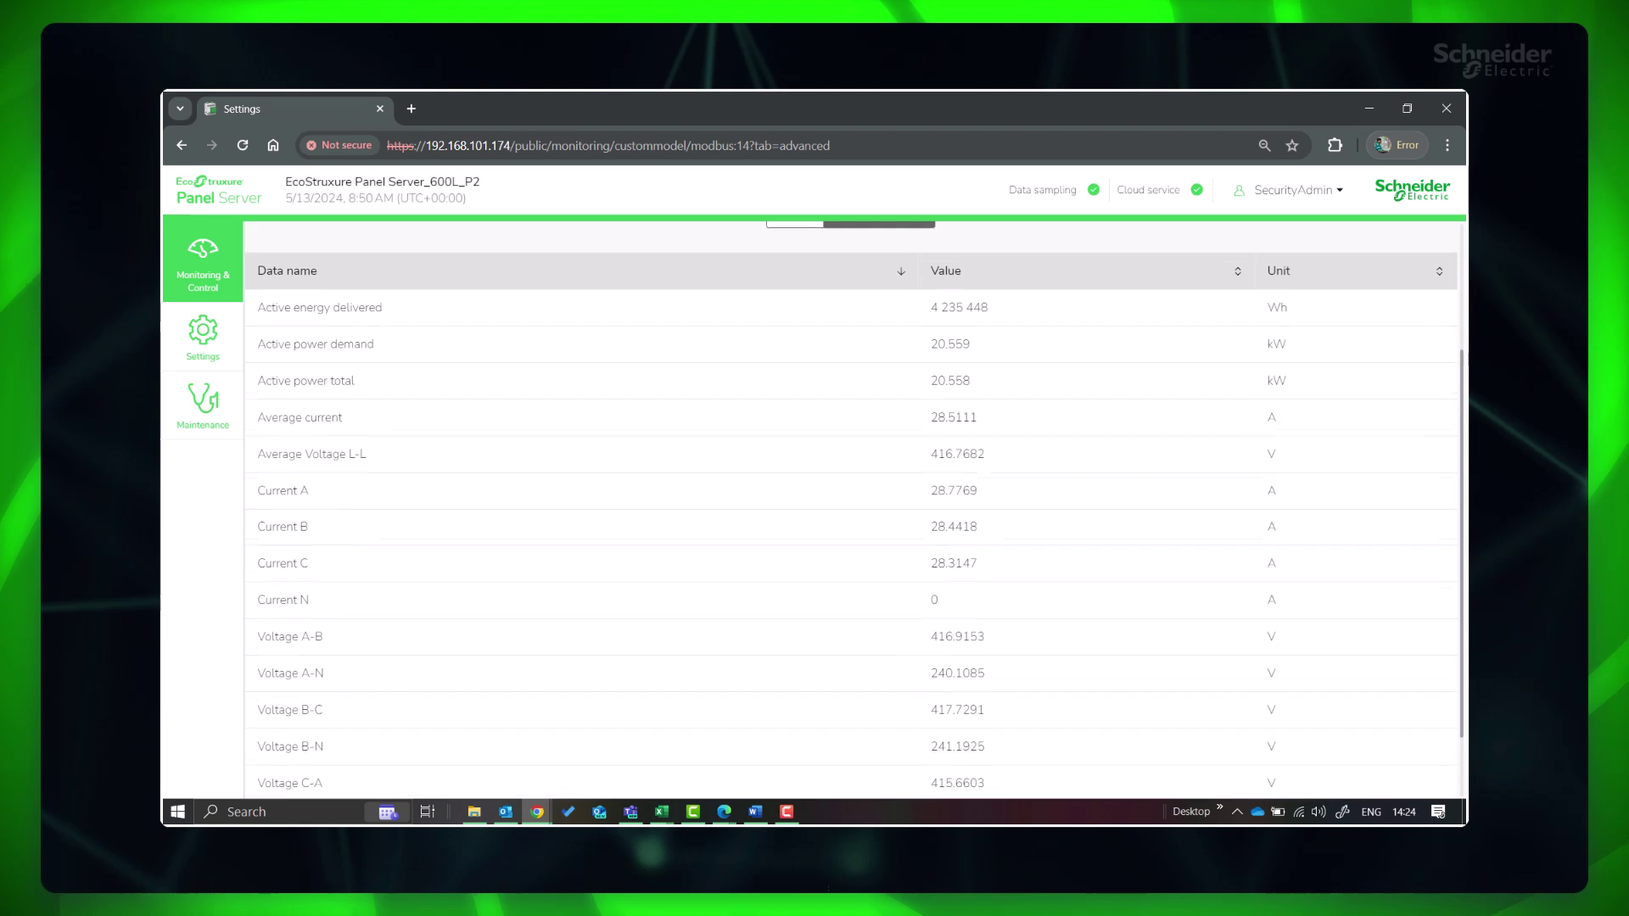
left_click(202, 335)
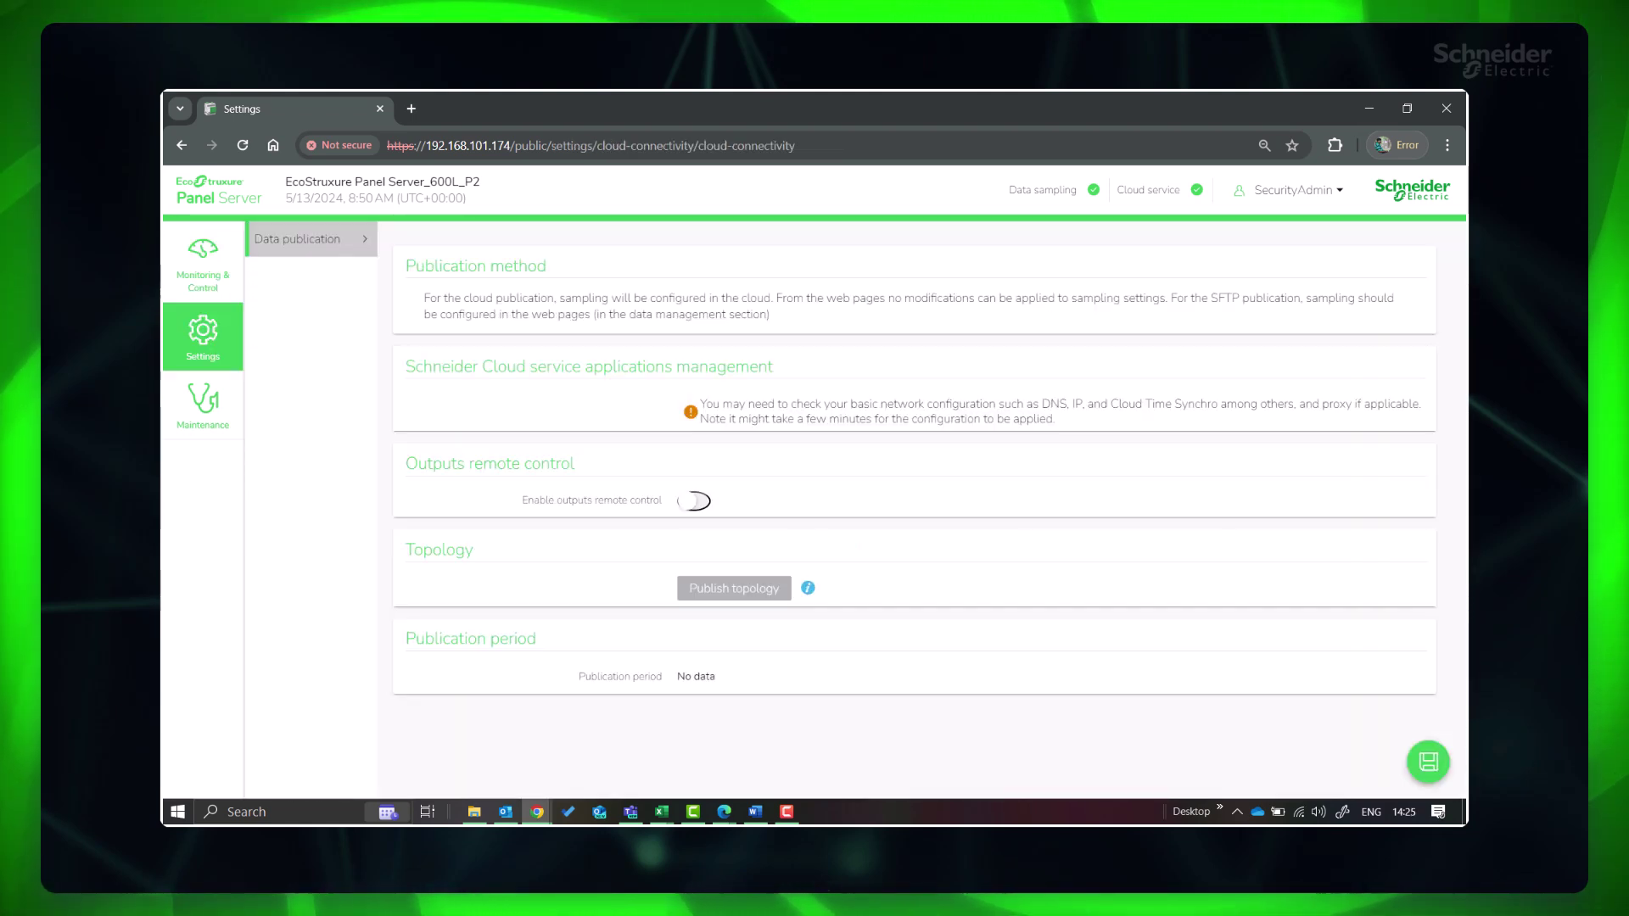
Keep Schneider cloud services, connect the Panel Server, and publish its topology.
scroll(717, 658, "down", 2)
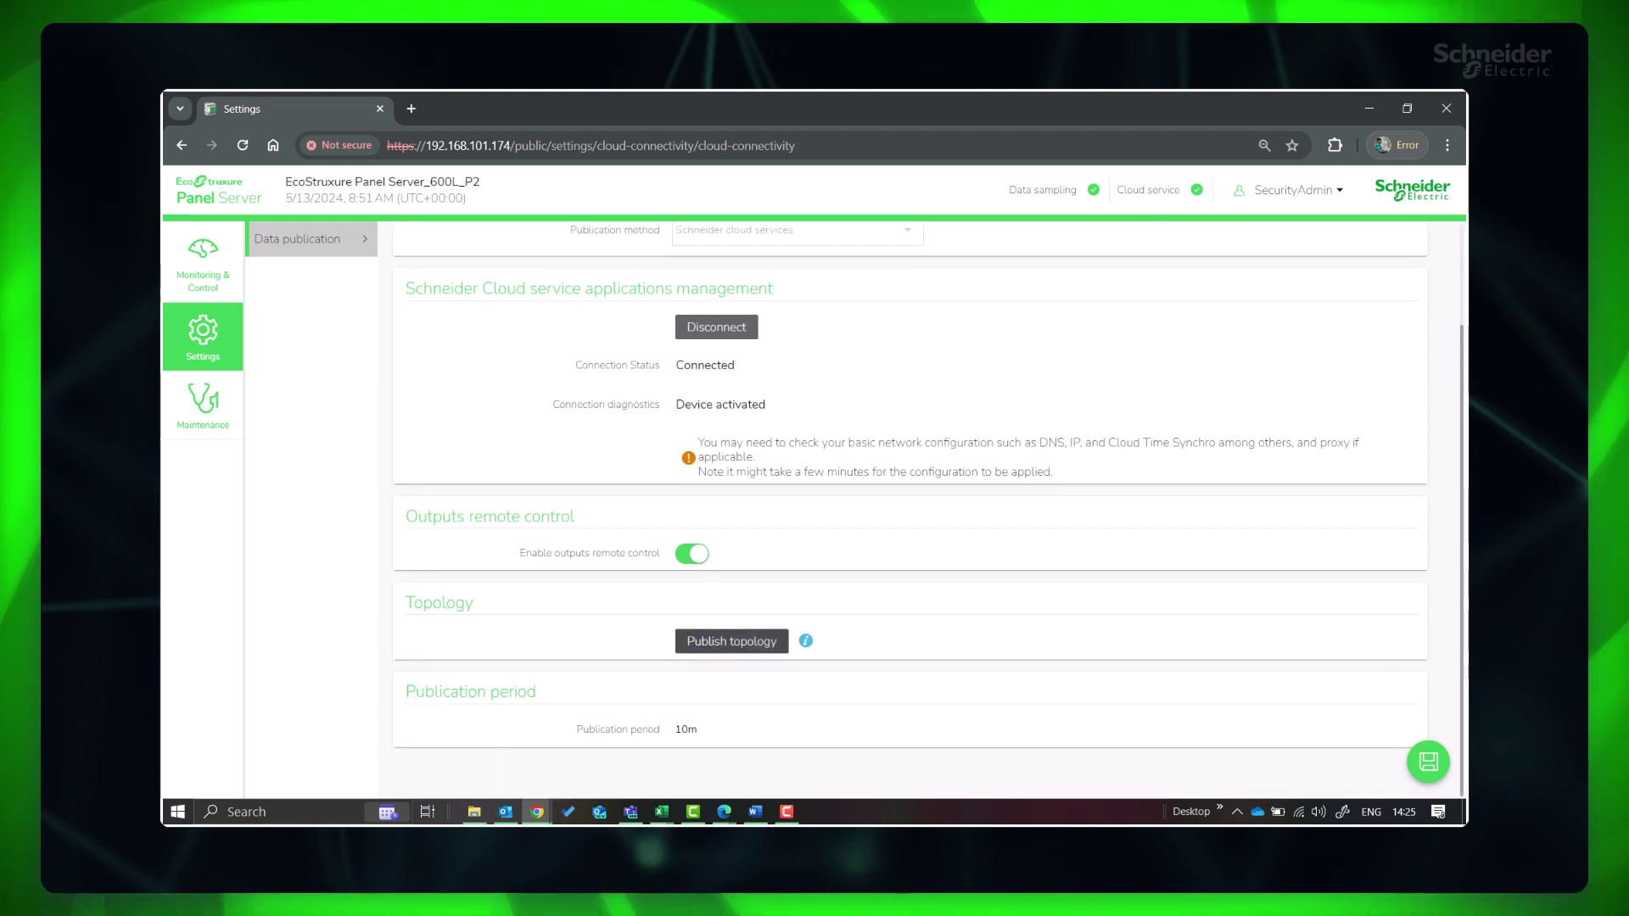
left_click(731, 640)
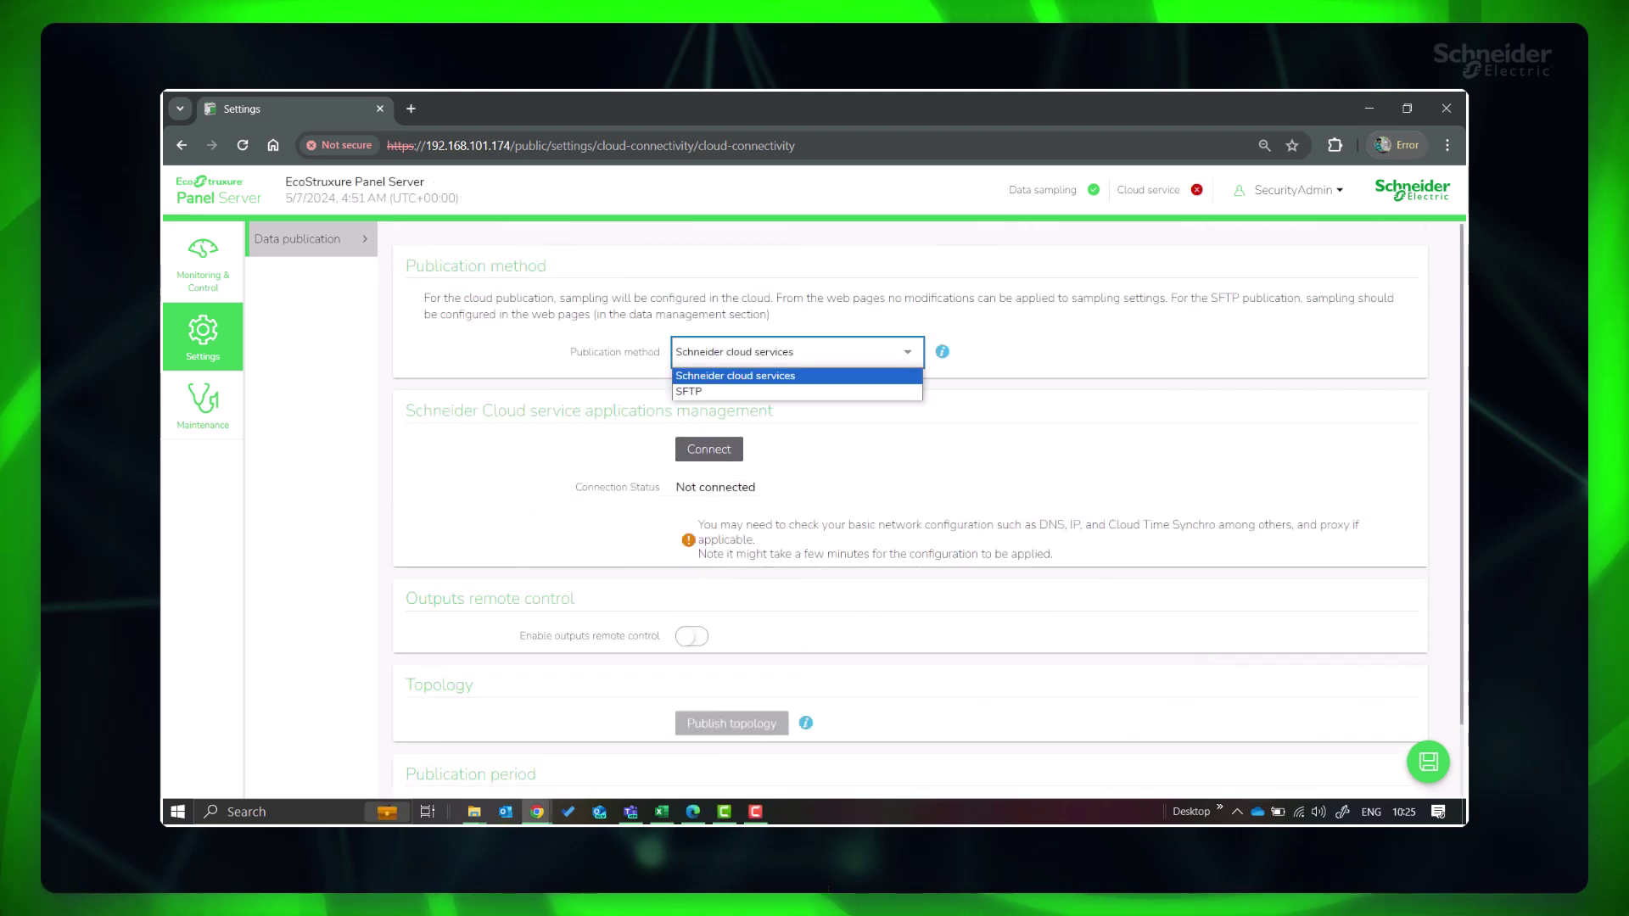
key("Escape")
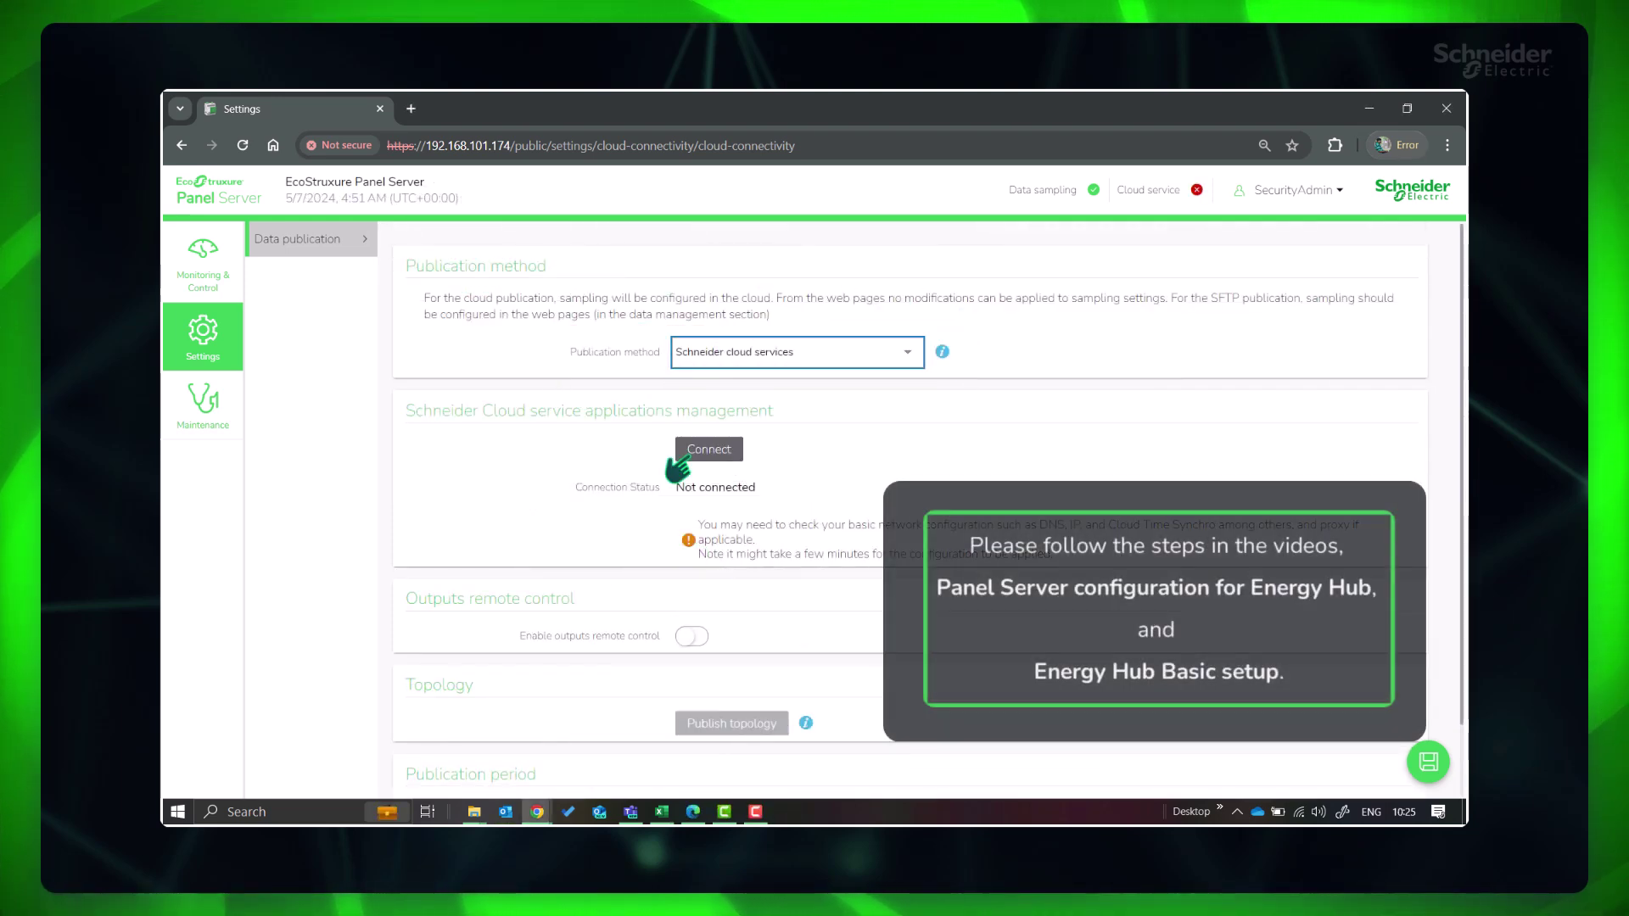
left_click(689, 454)
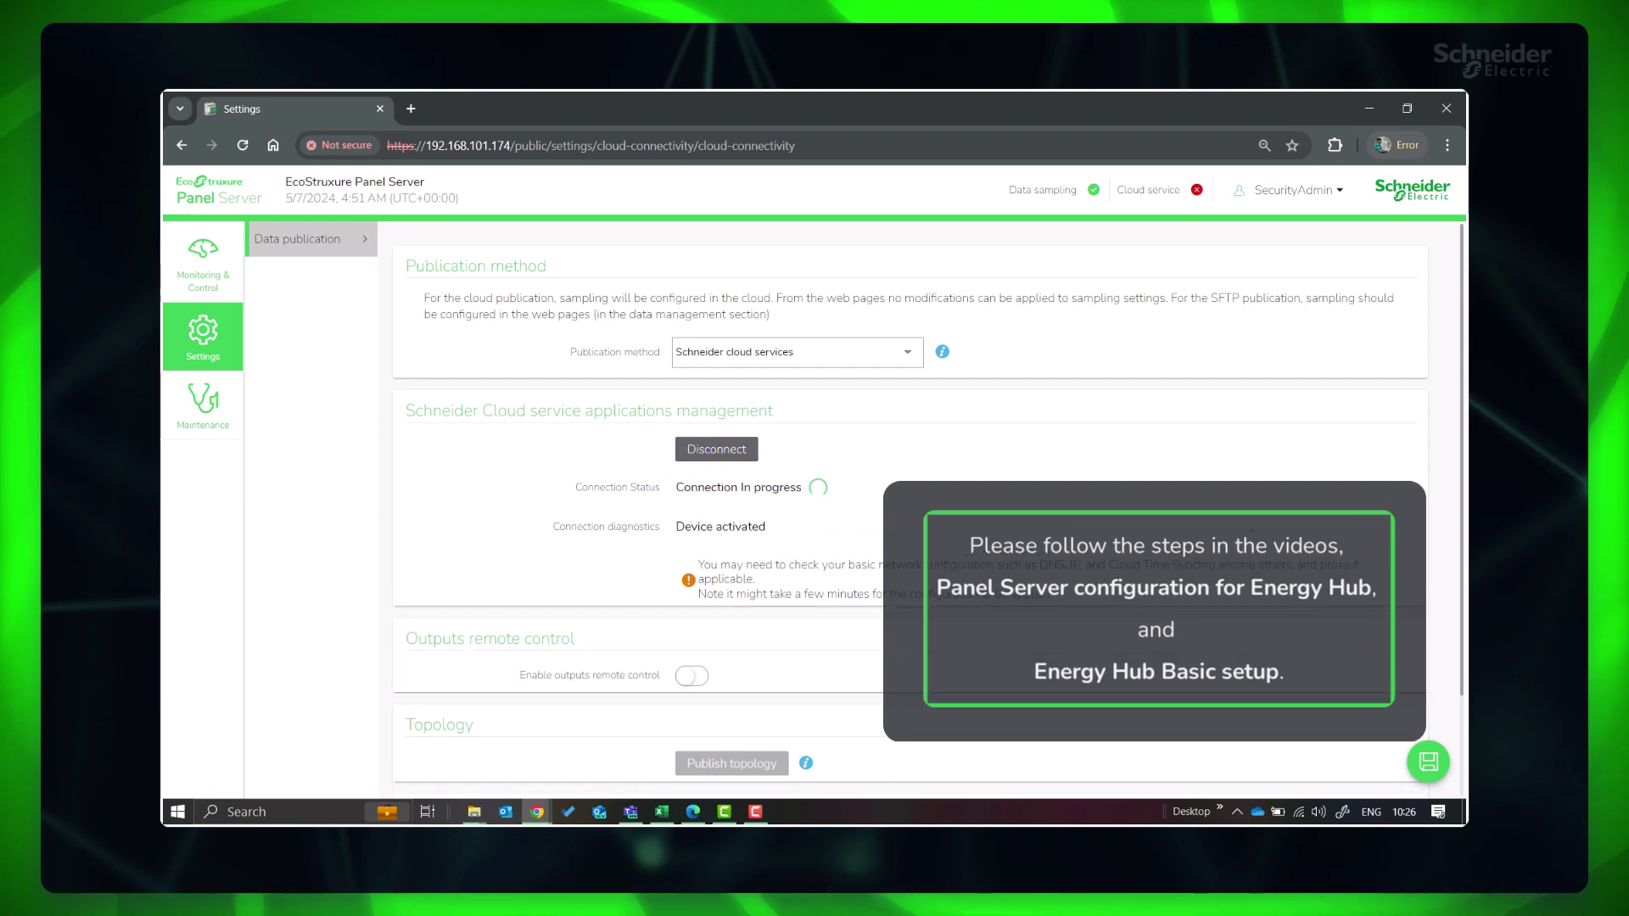
scroll(910, 509, "down", 1)
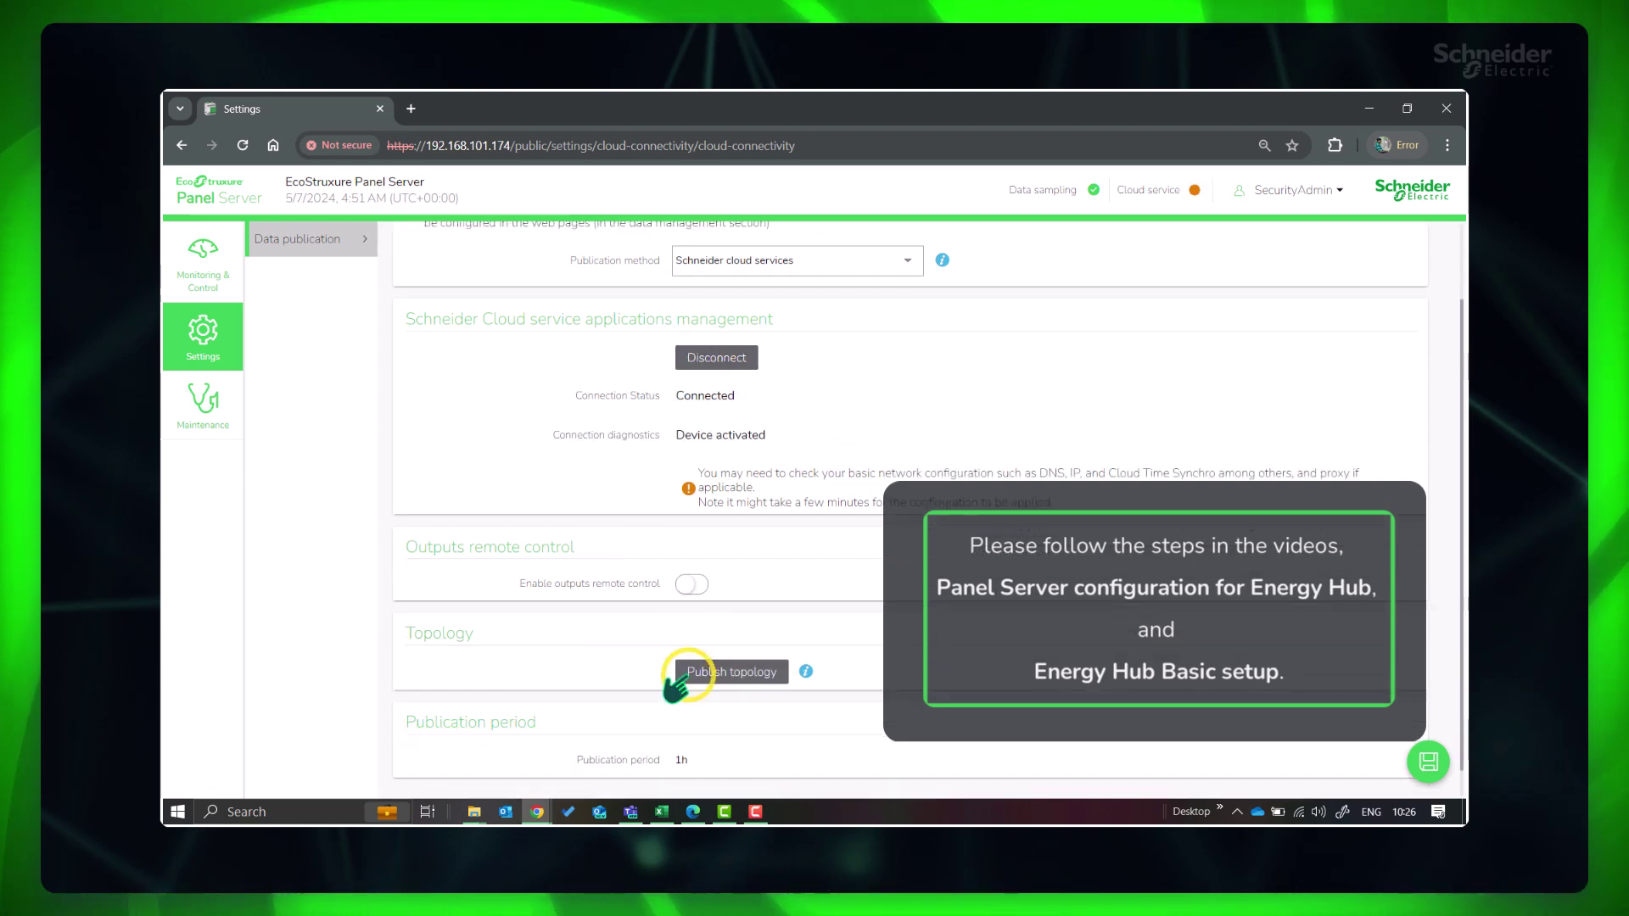
left_click(683, 674)
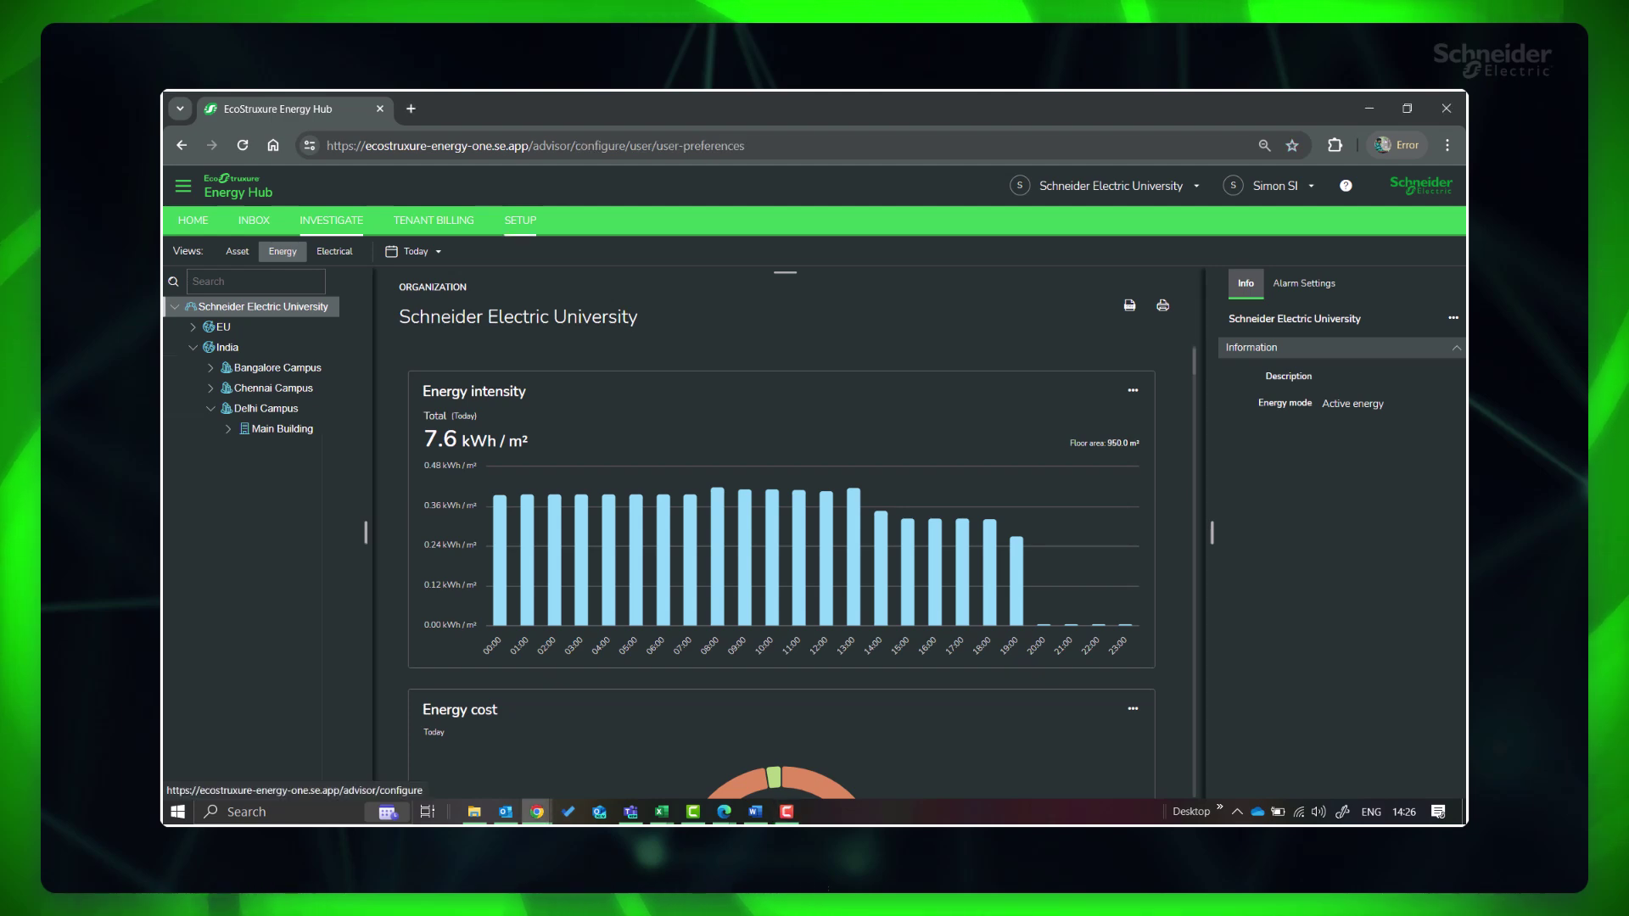
Add the Panel Server gateway by serial number under Delhi Campus Communications, then open Investigate.
left_click(520, 220)
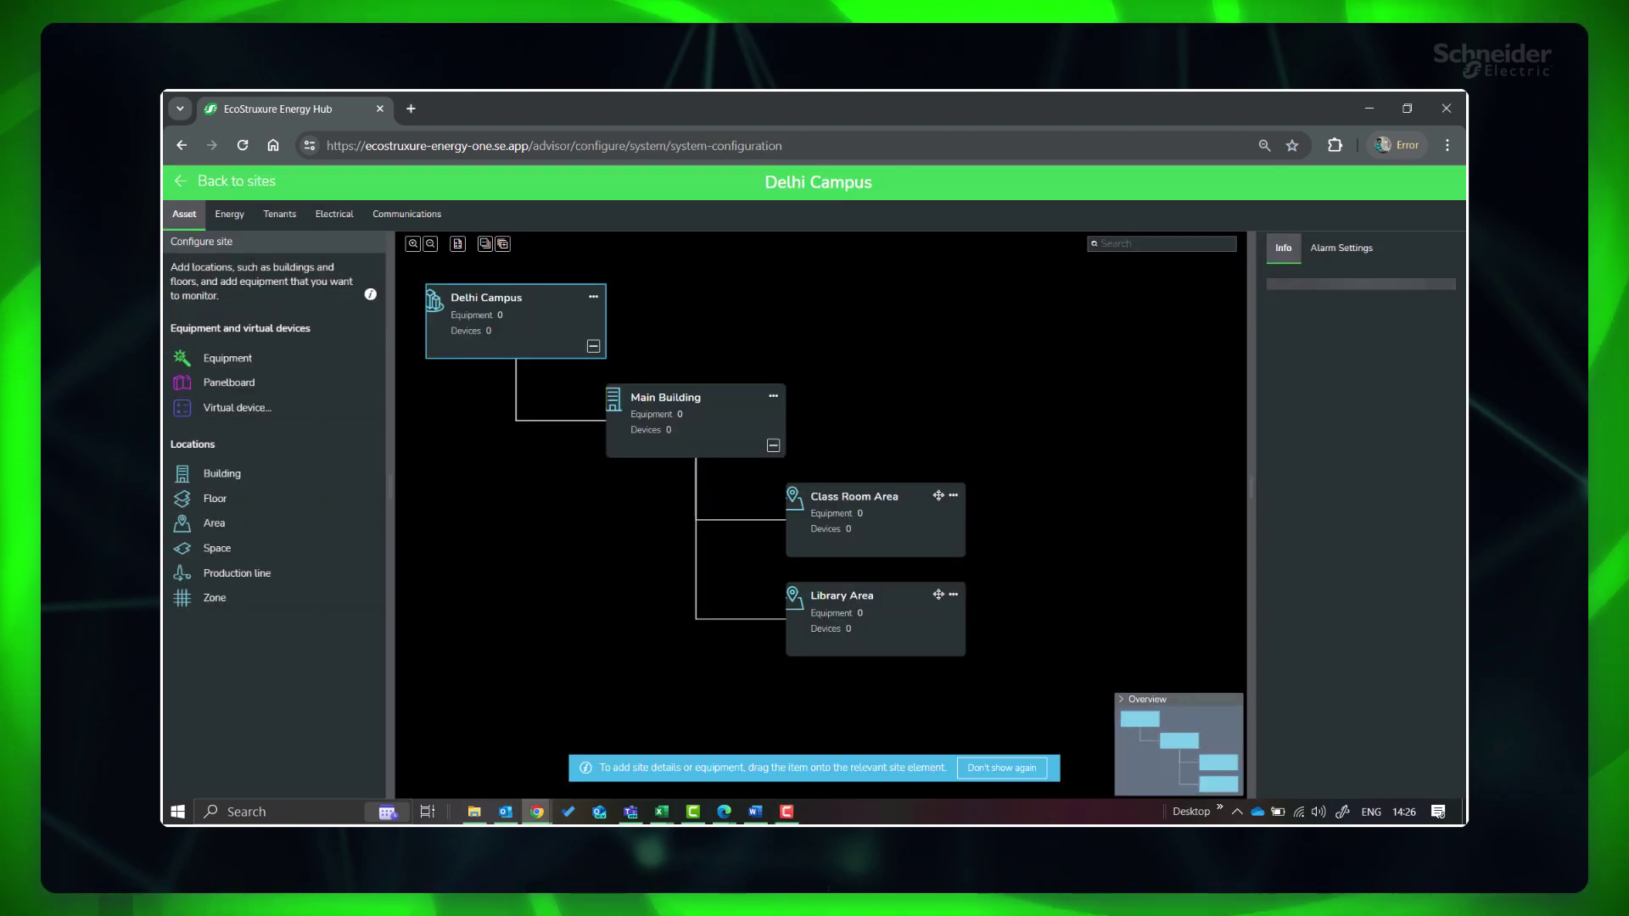
left_click(406, 214)
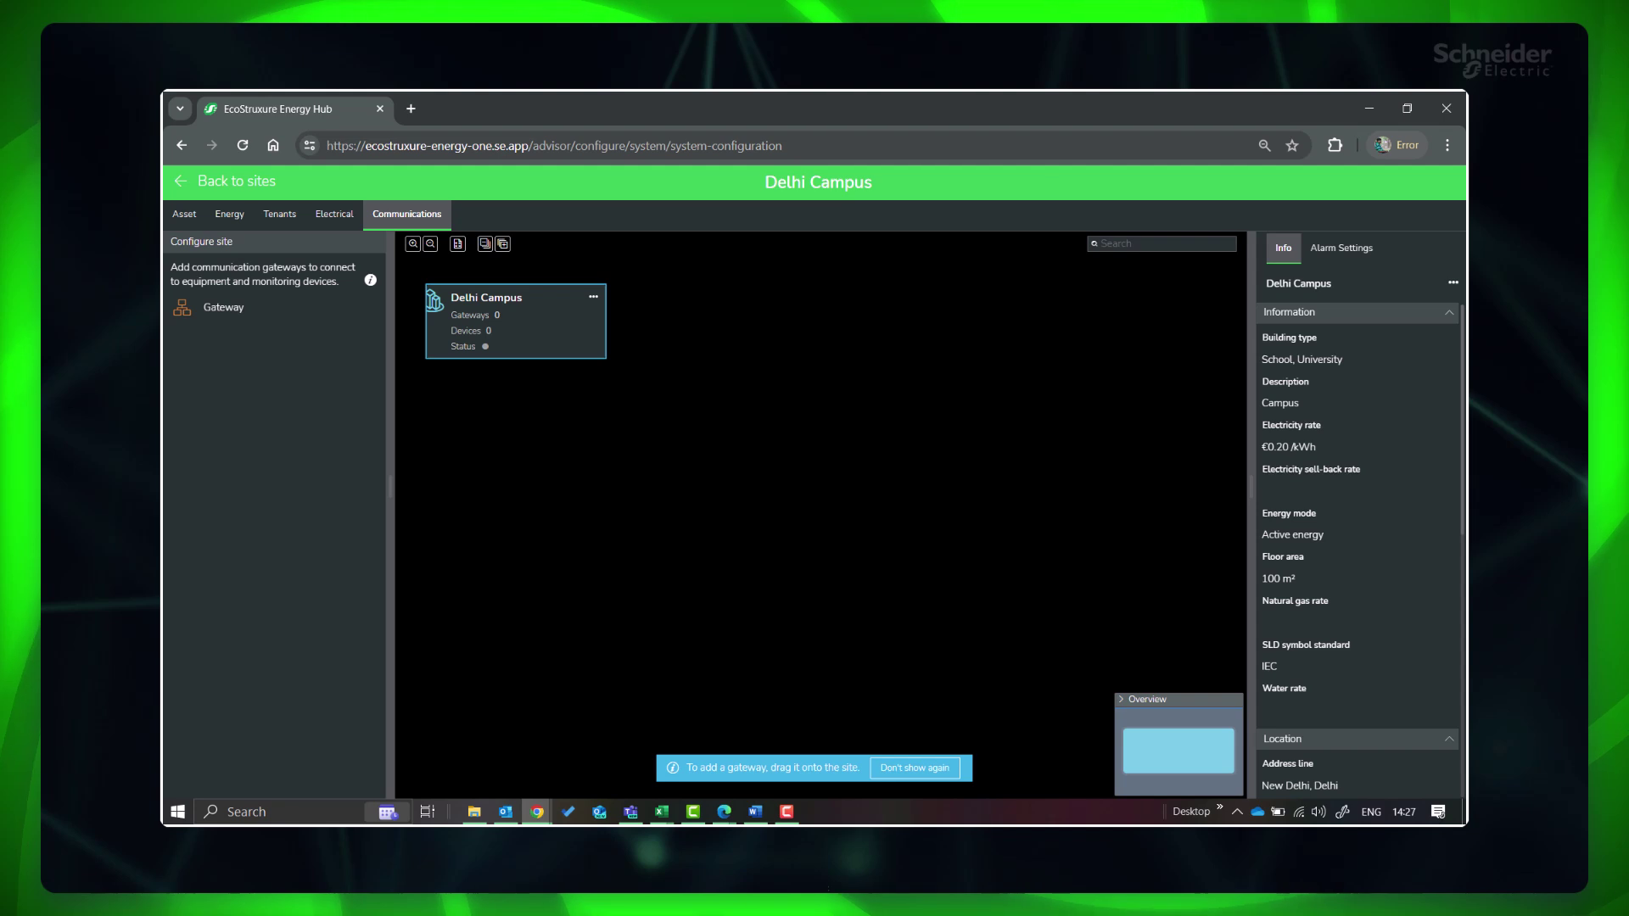
left_click(223, 307)
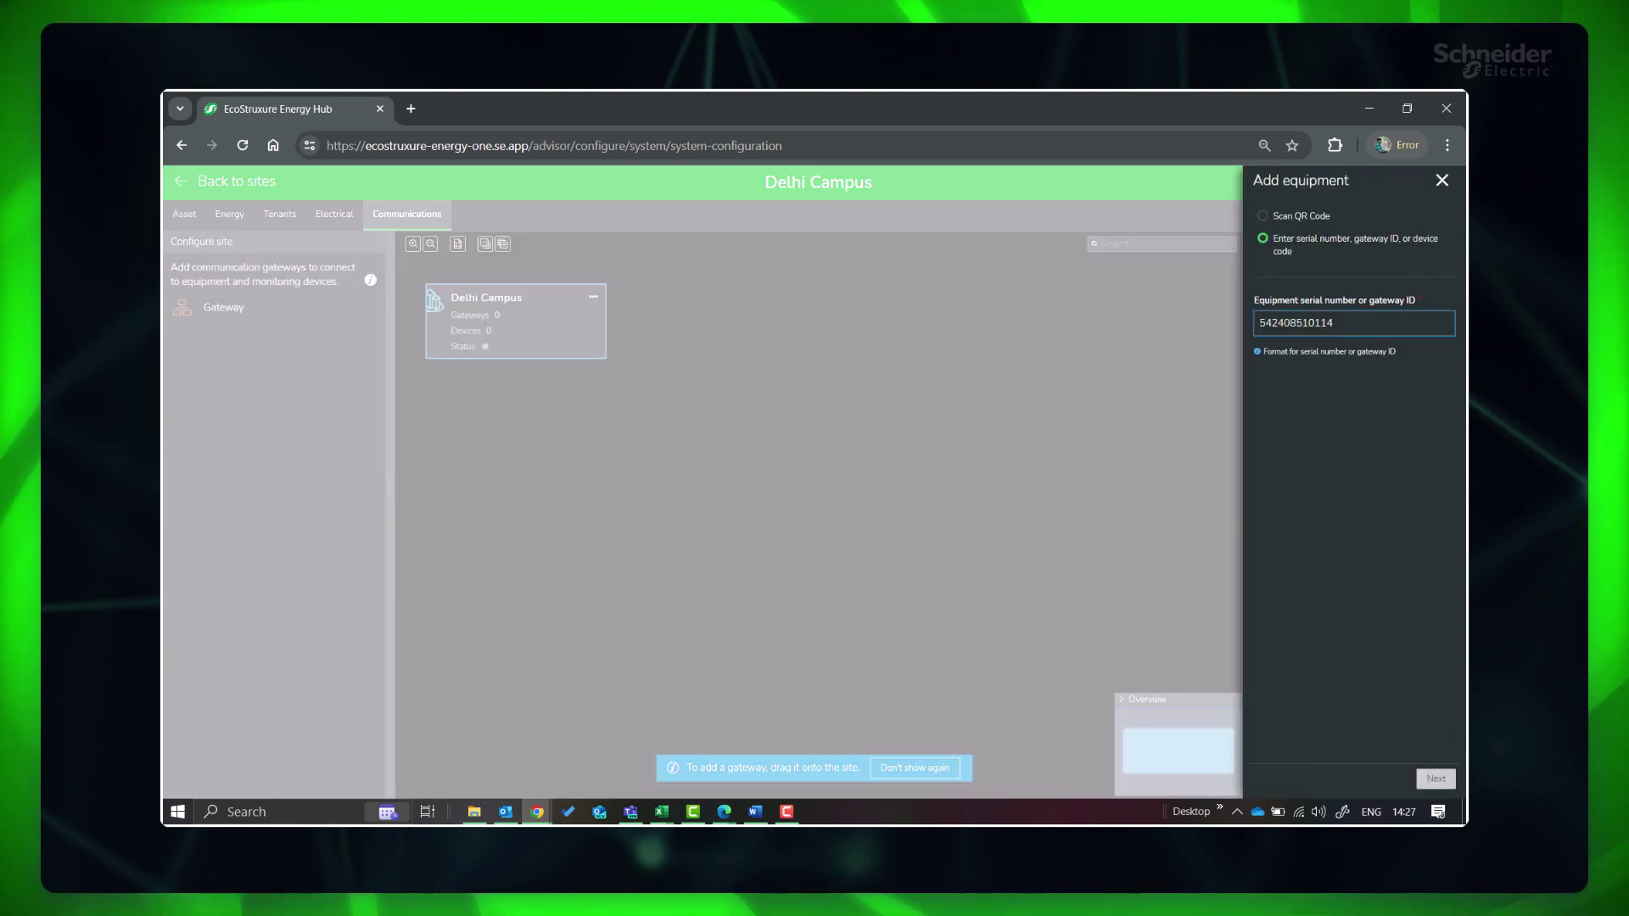
scroll(1349, 682, "down", 5)
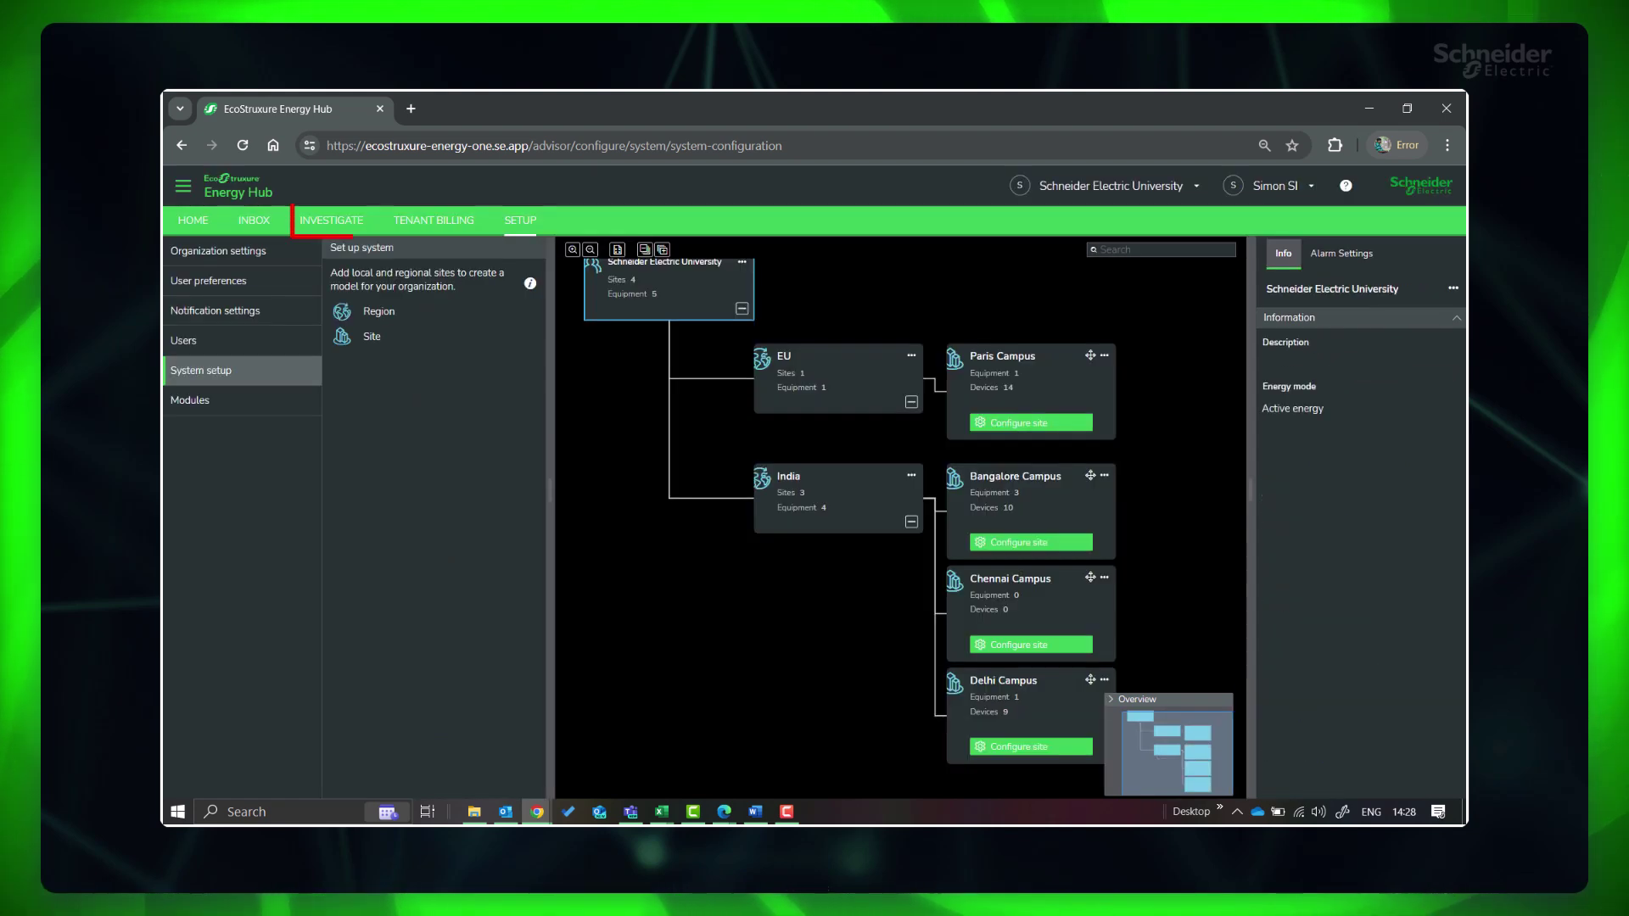
left_click(331, 220)
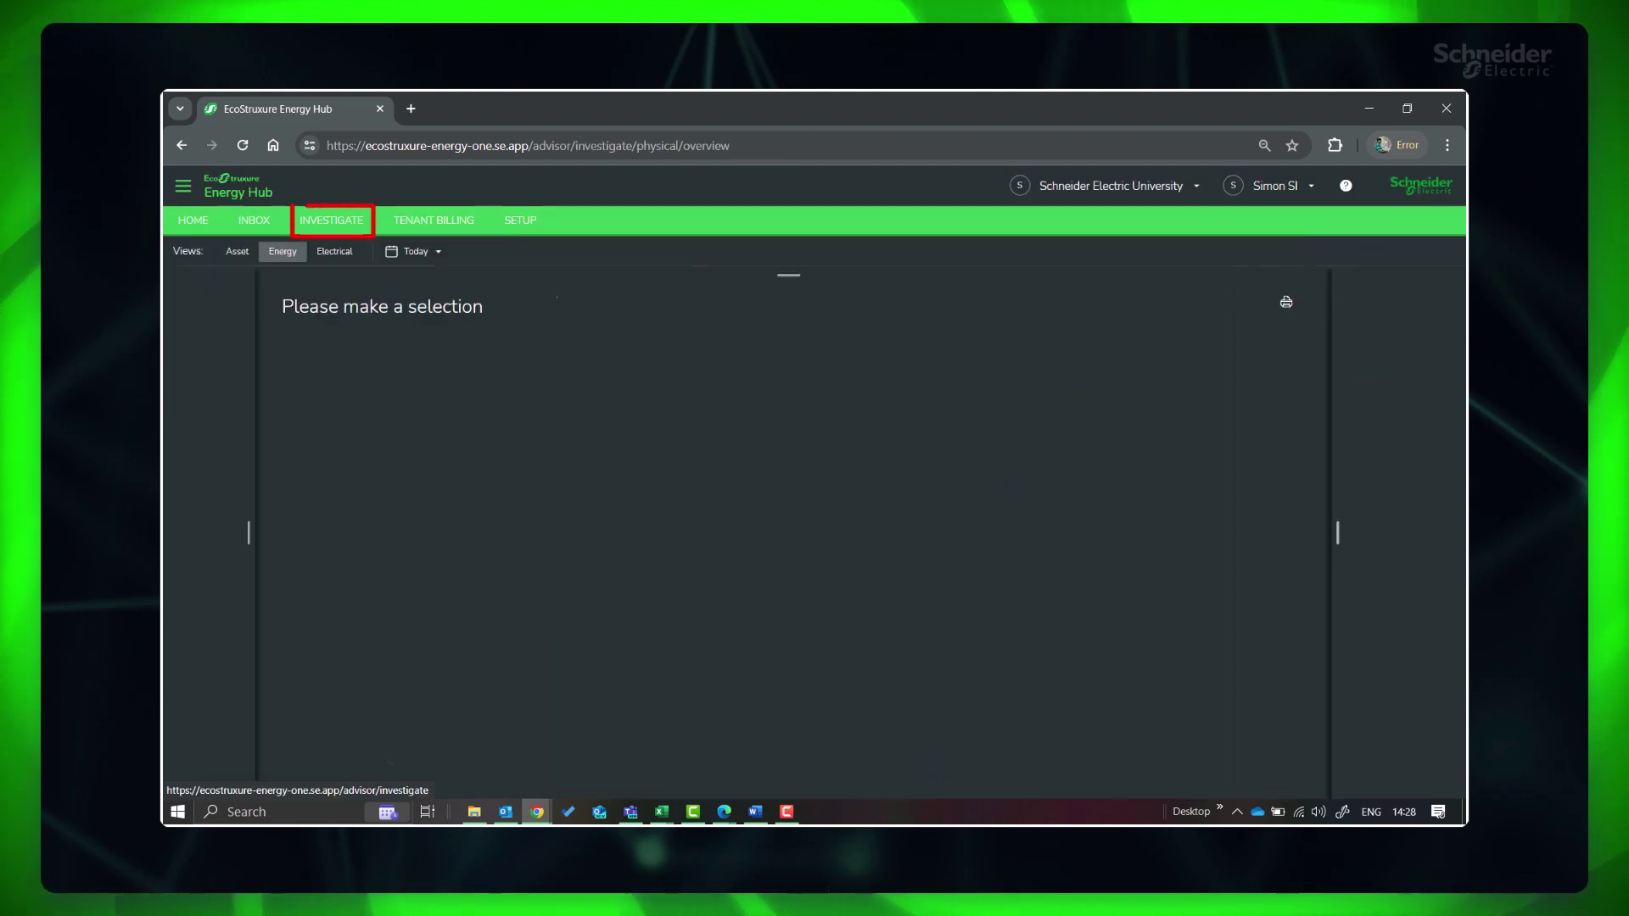
Open PM12XXCM under India > Delhi Campus, review its energy charts, then its Asset view.
left_click(194, 347)
left_click(211, 408)
left_click(242, 469)
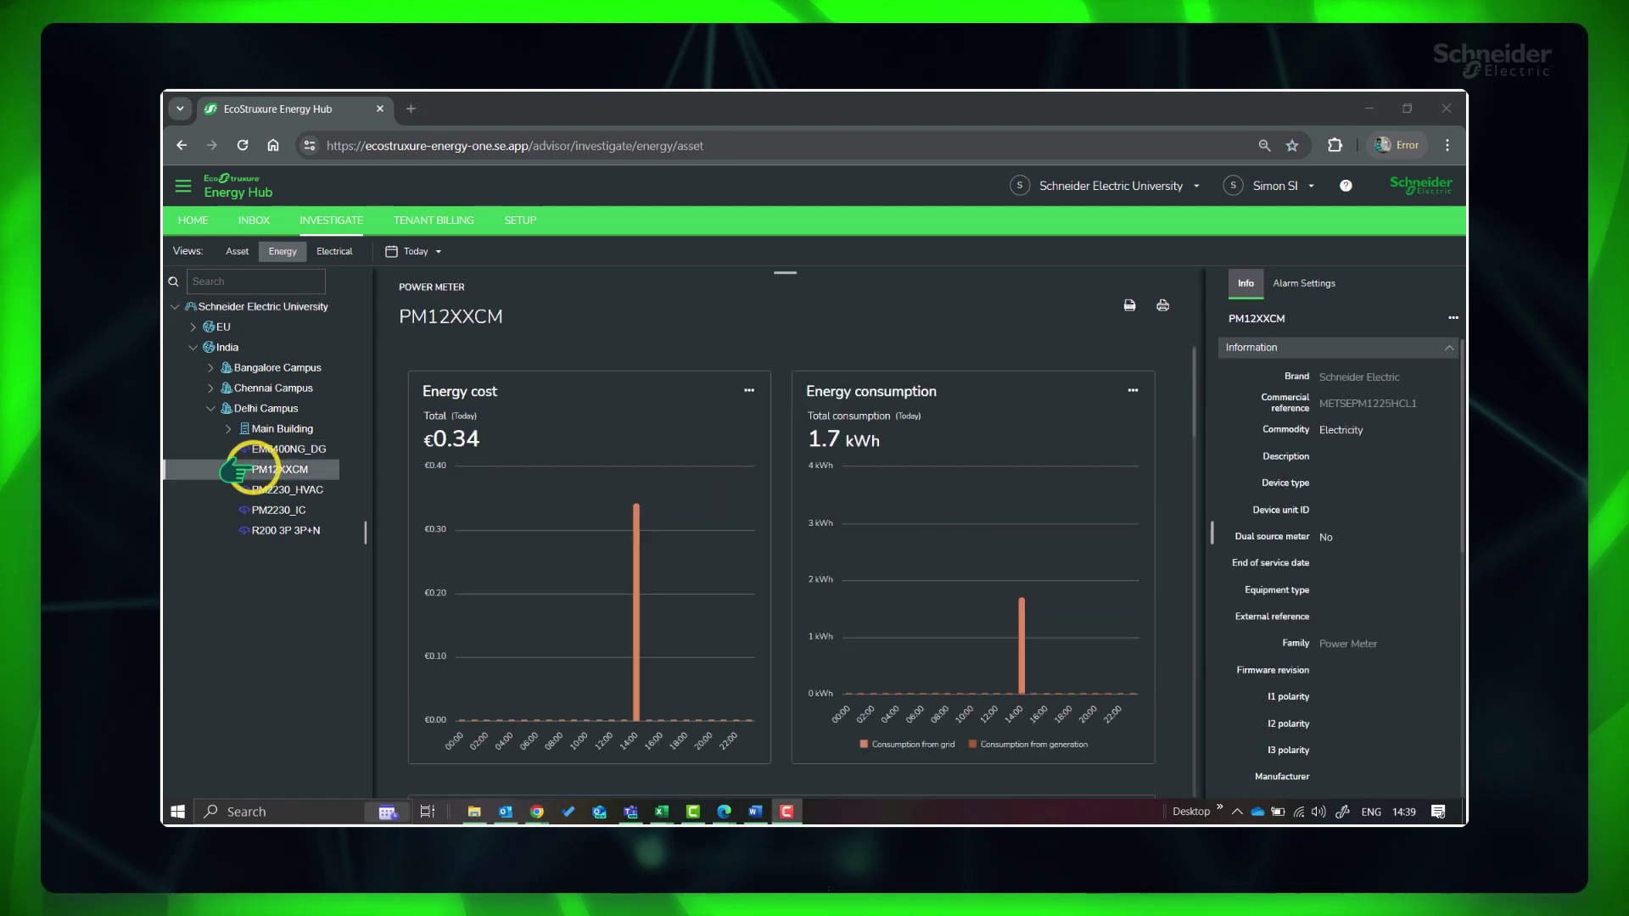
scroll(780, 534, "down", 8)
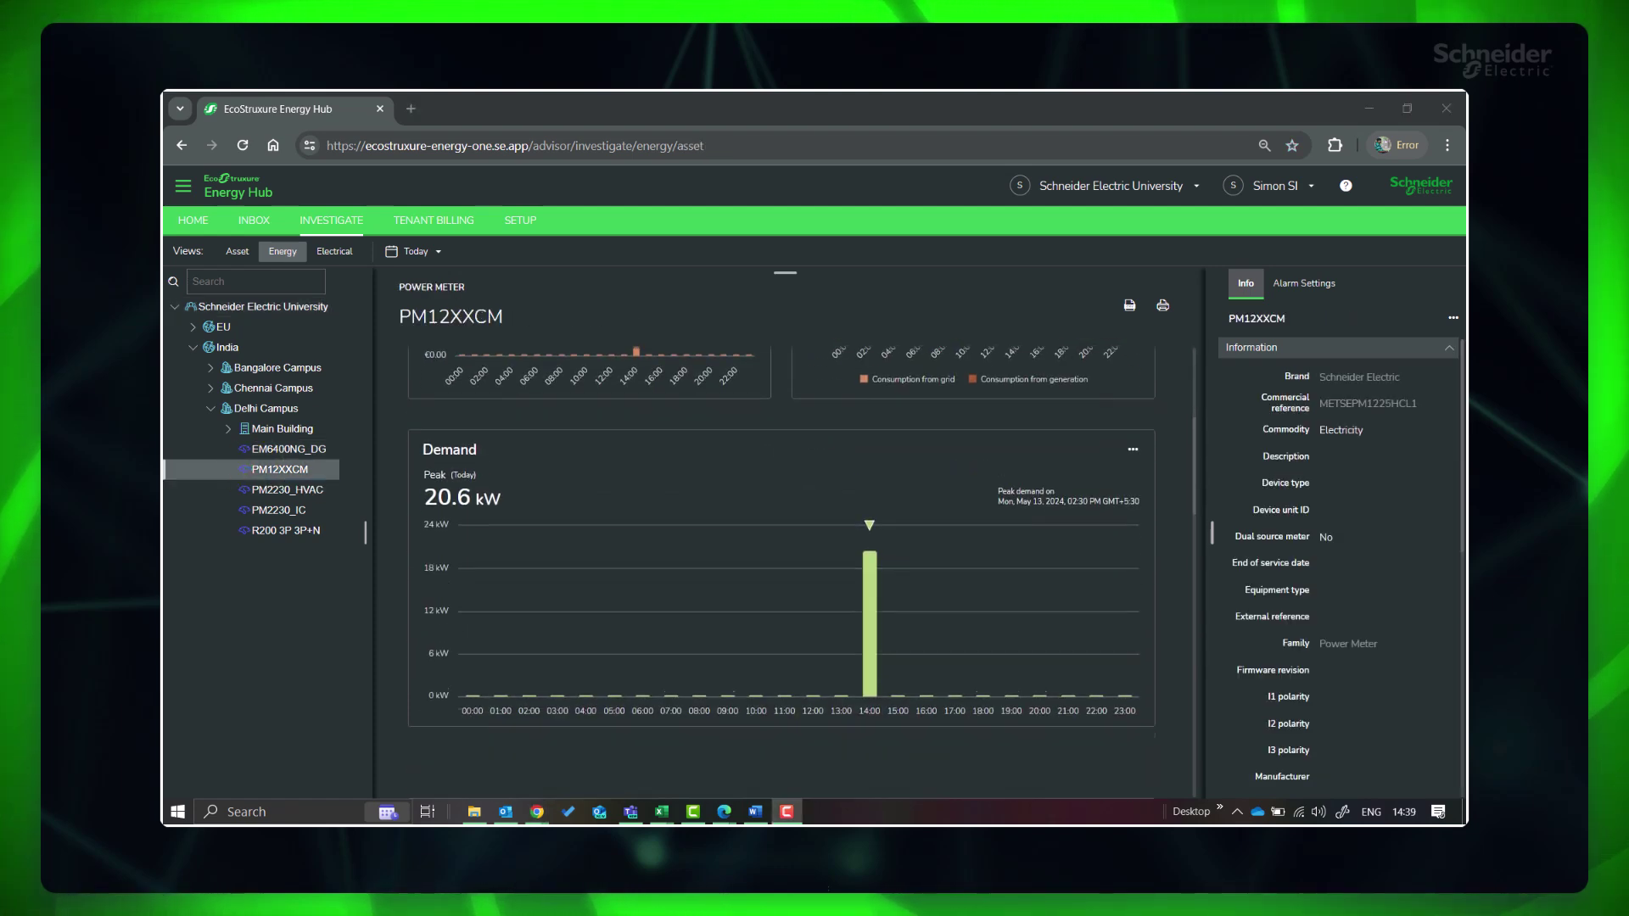
scroll(780, 535, "up", 8)
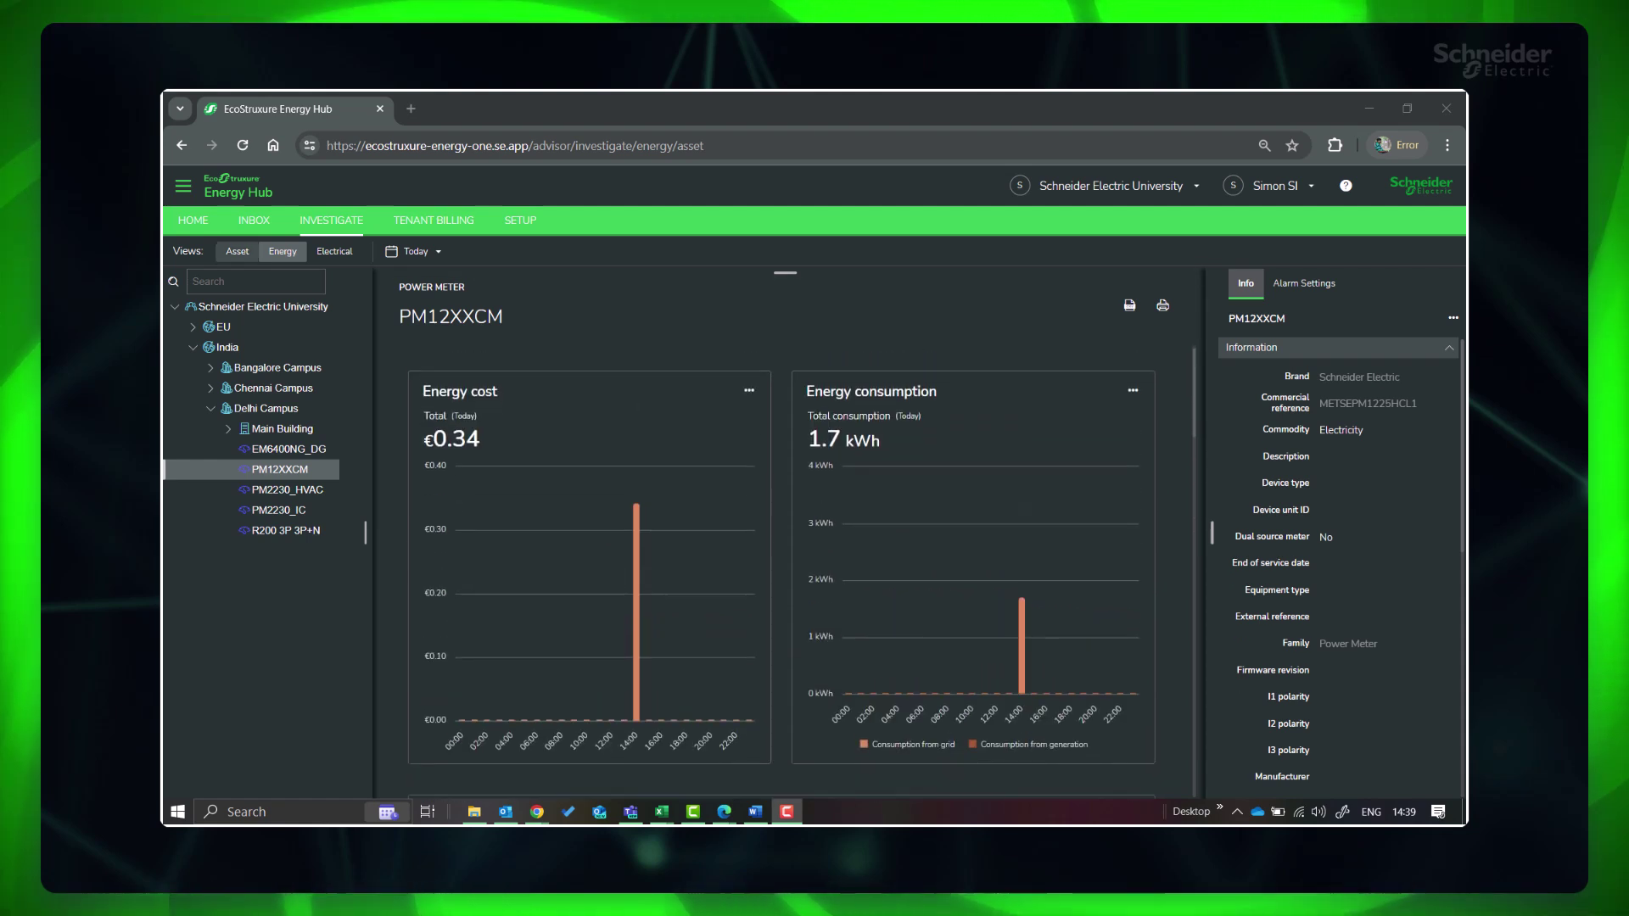
left_click(238, 251)
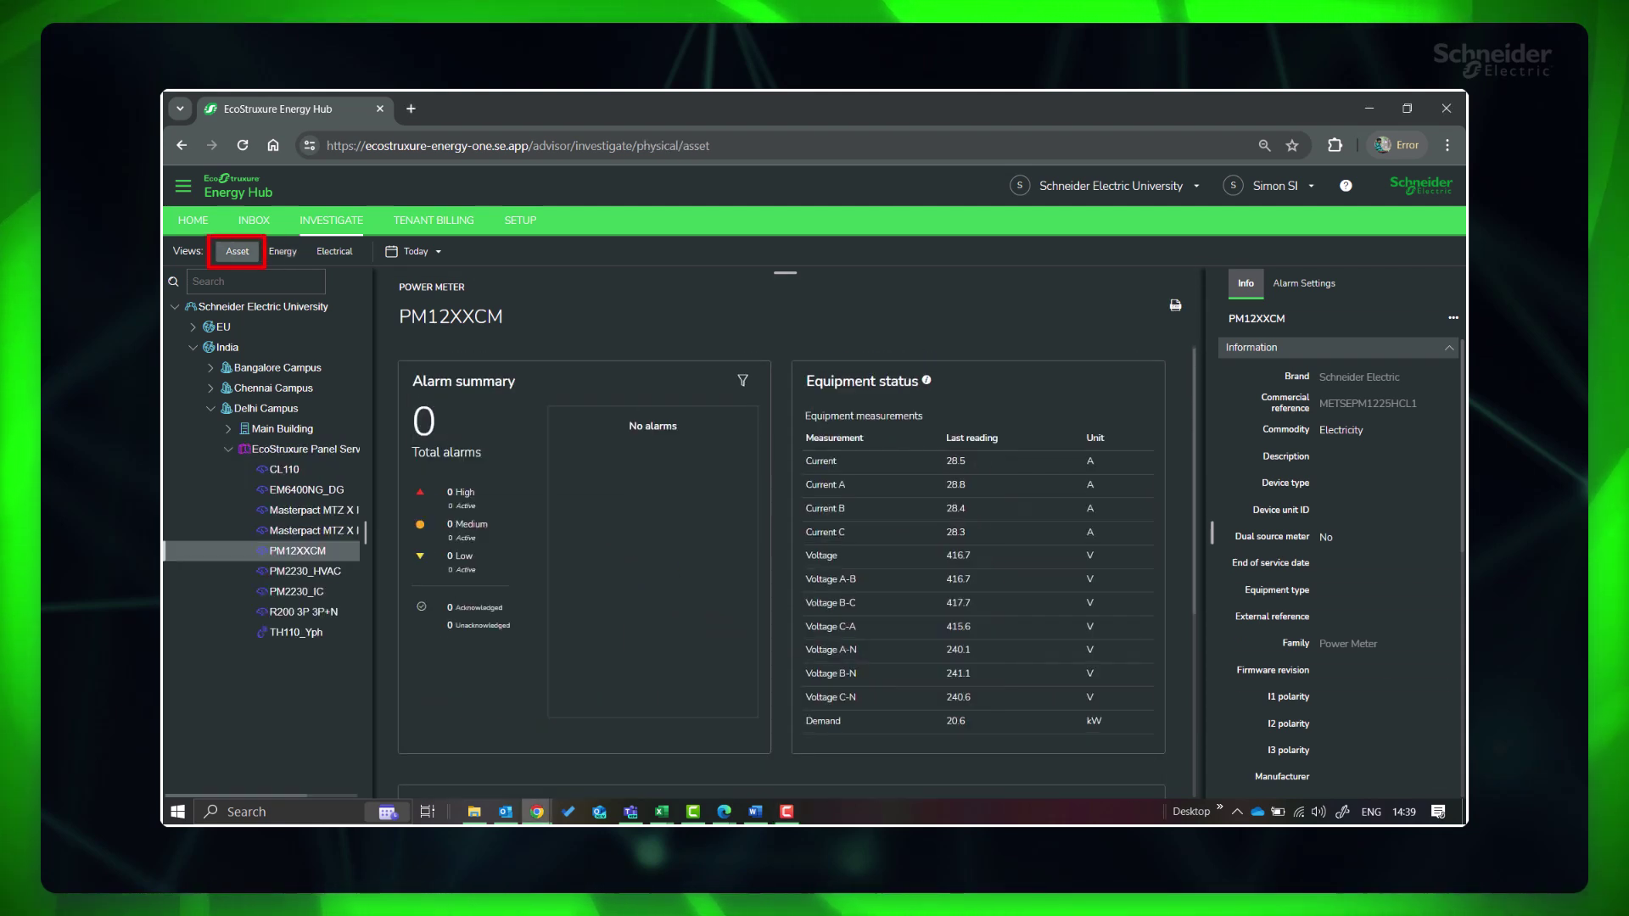
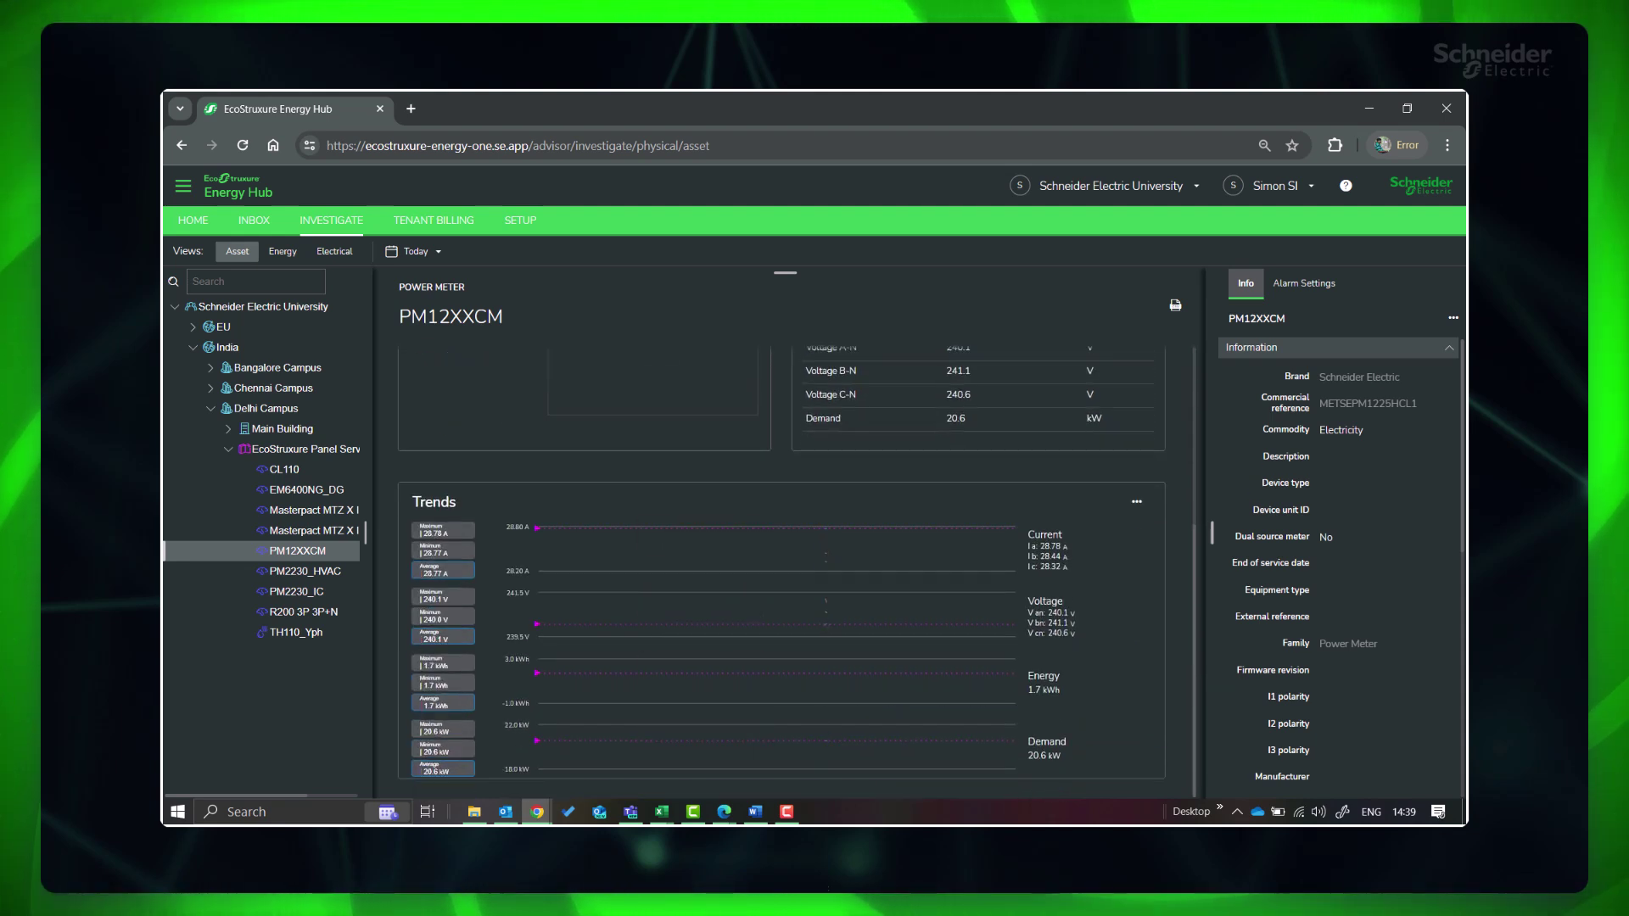
Scroll back up through the PM12XXCM asset page's readings and Trends charts.
scroll(781, 527, "up", 4)
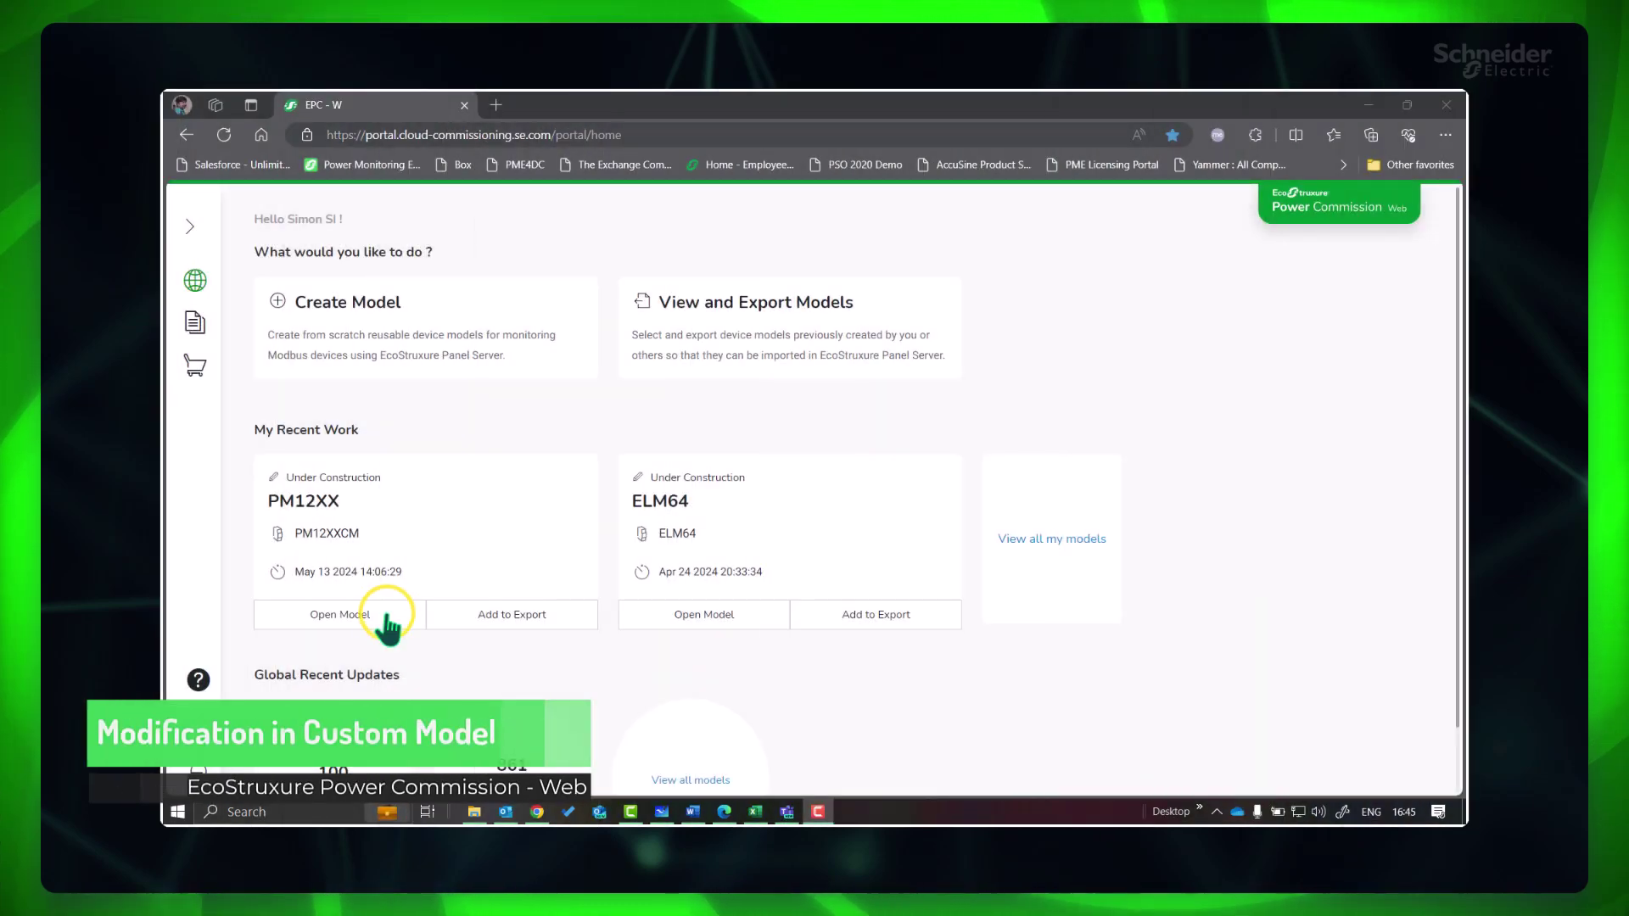
Open the PM12XX model's measurement list and start a new measurement.
left_click(375, 620)
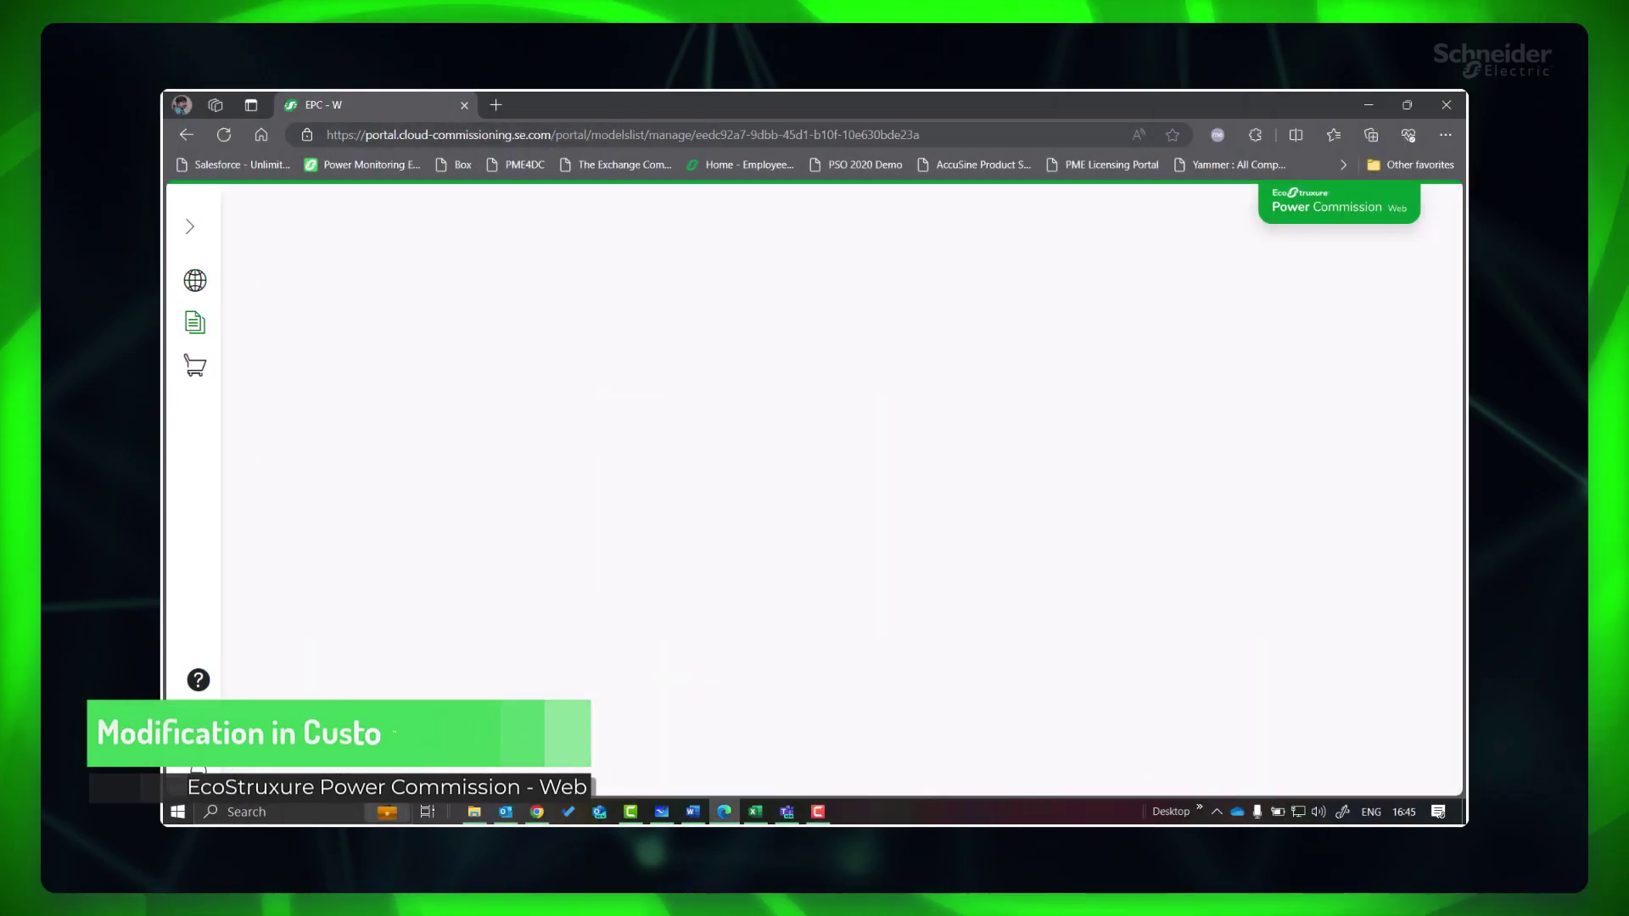
left_click(415, 573)
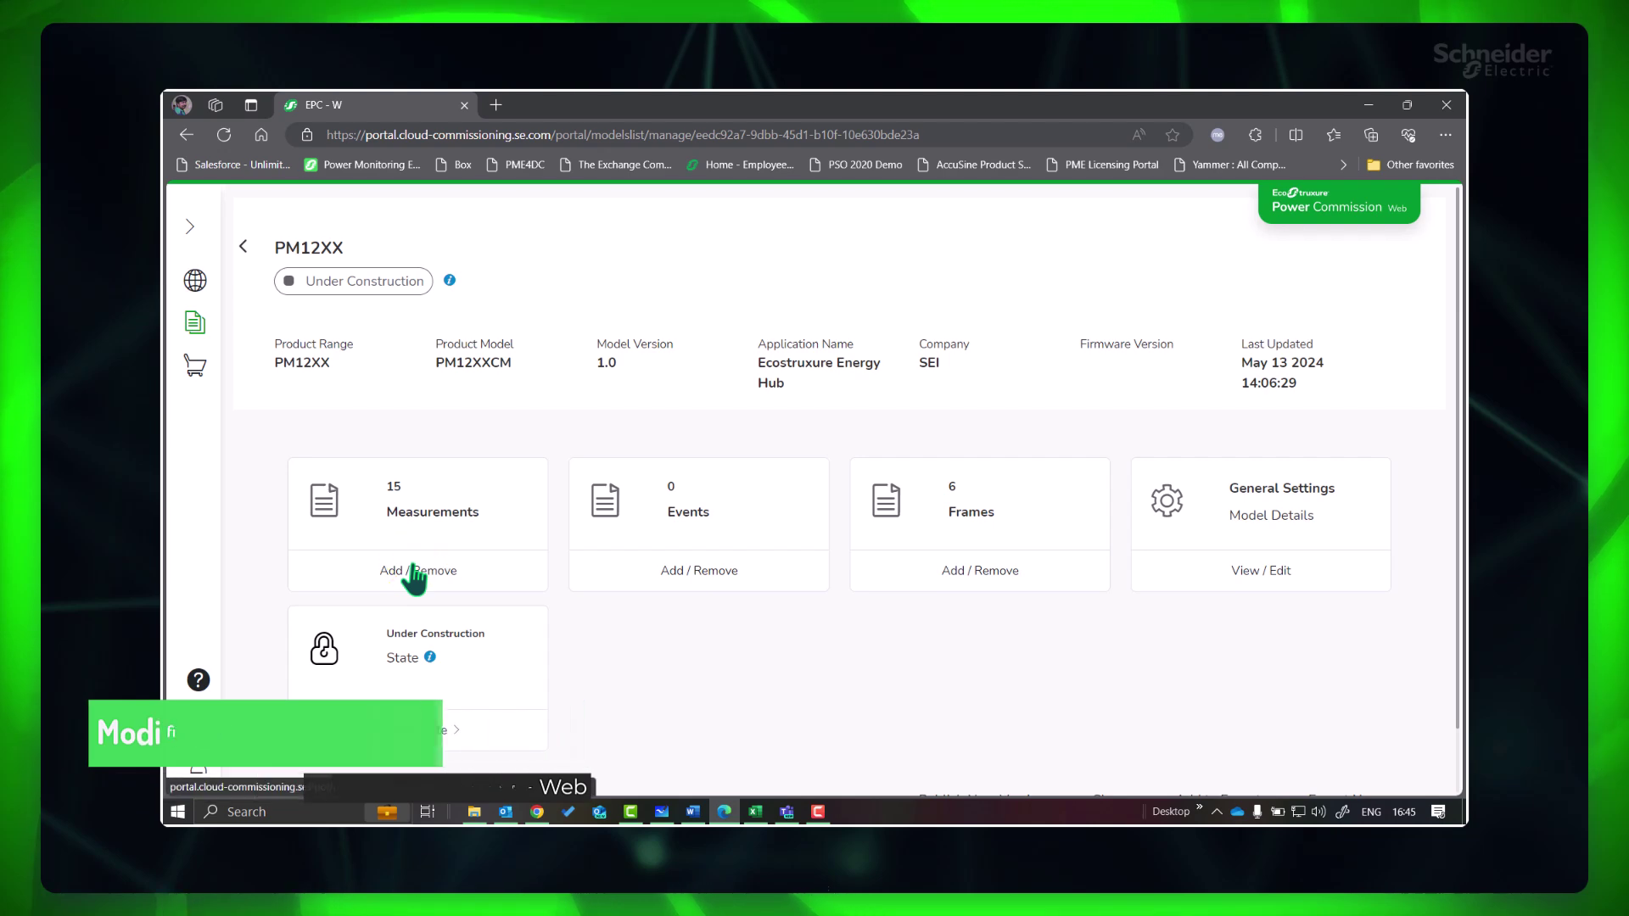
scroll(840, 594, "down", 5)
scroll(840, 594, "up", 5)
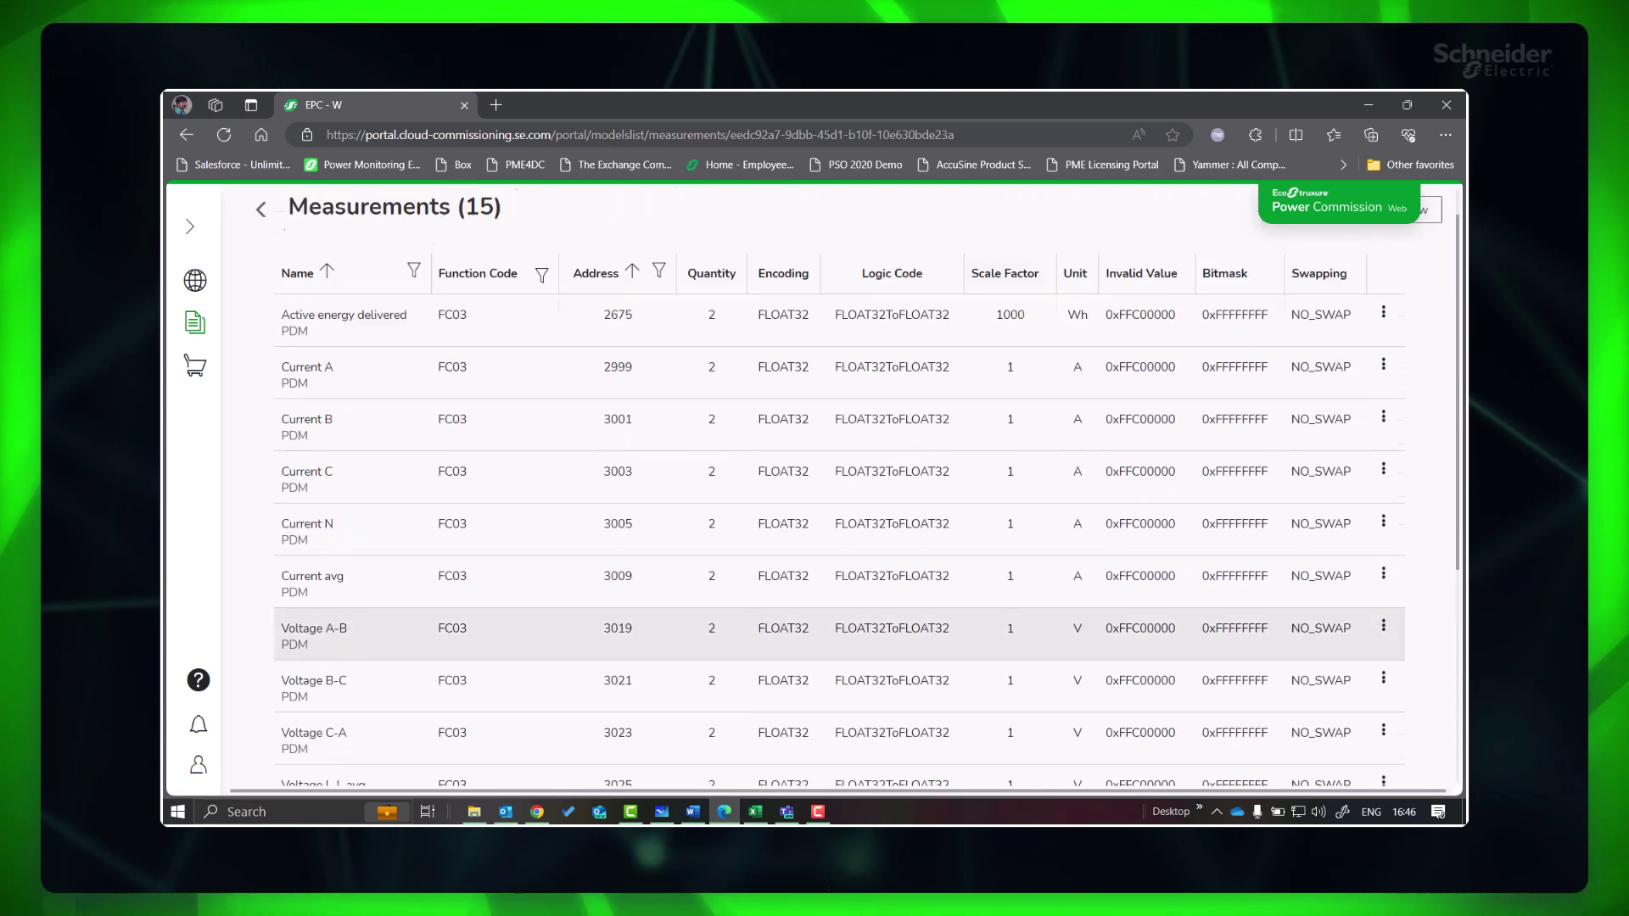
left_click(1404, 256)
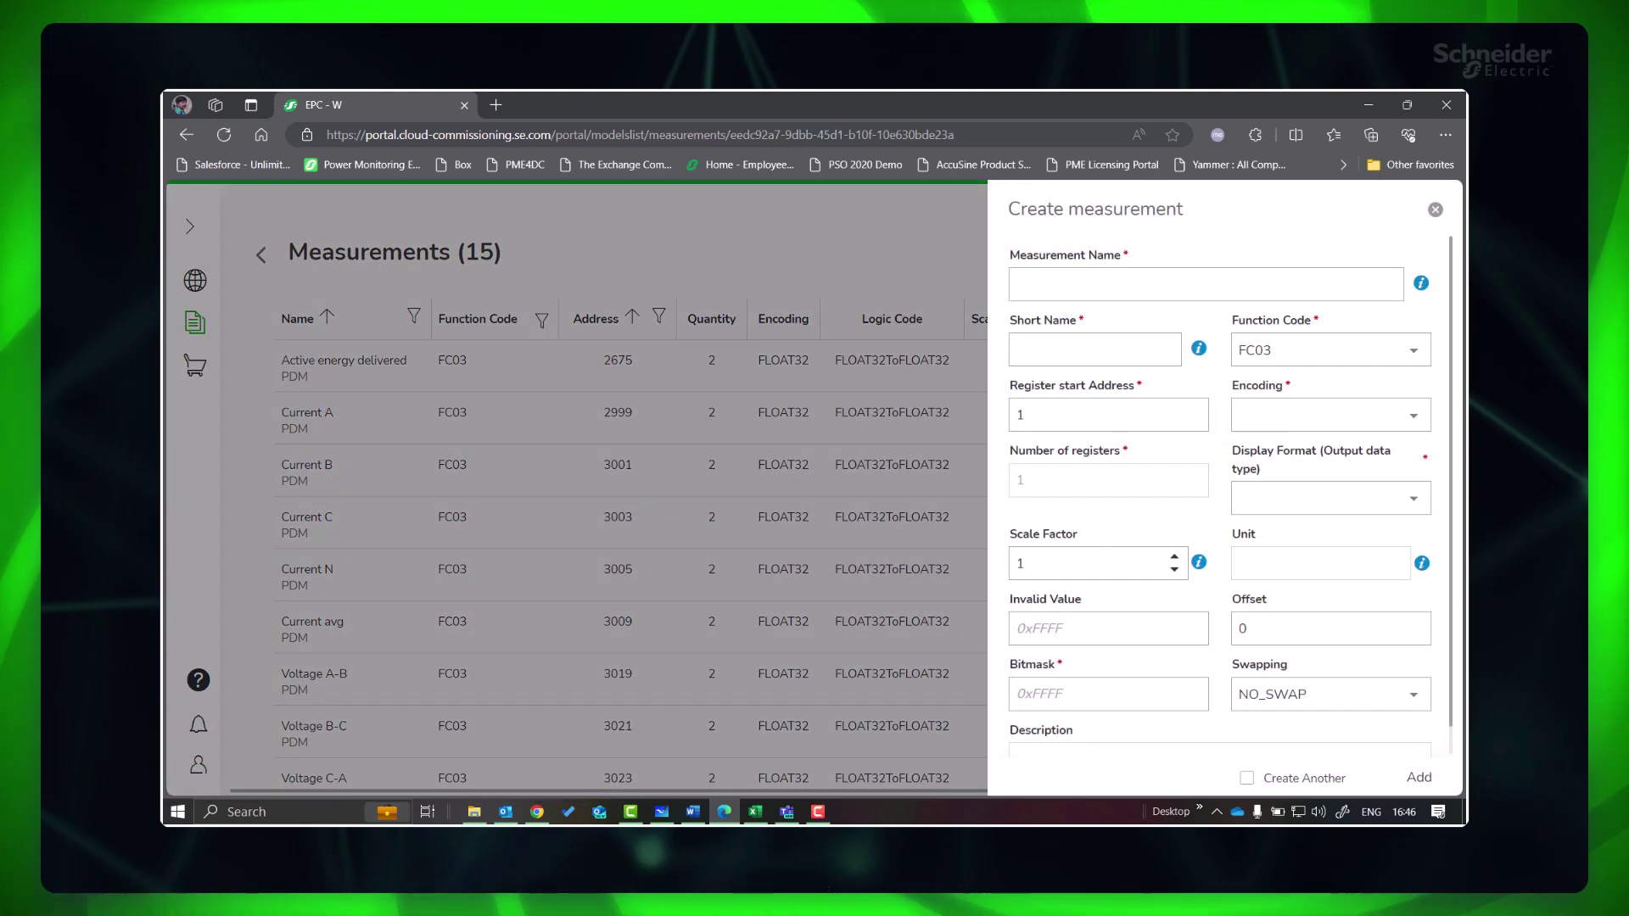
Define the measurement with short name PFTtl, FLOAT32 encoding and register 3191.
type("PFTtl")
left_click(1073, 350)
type("PFTtl")
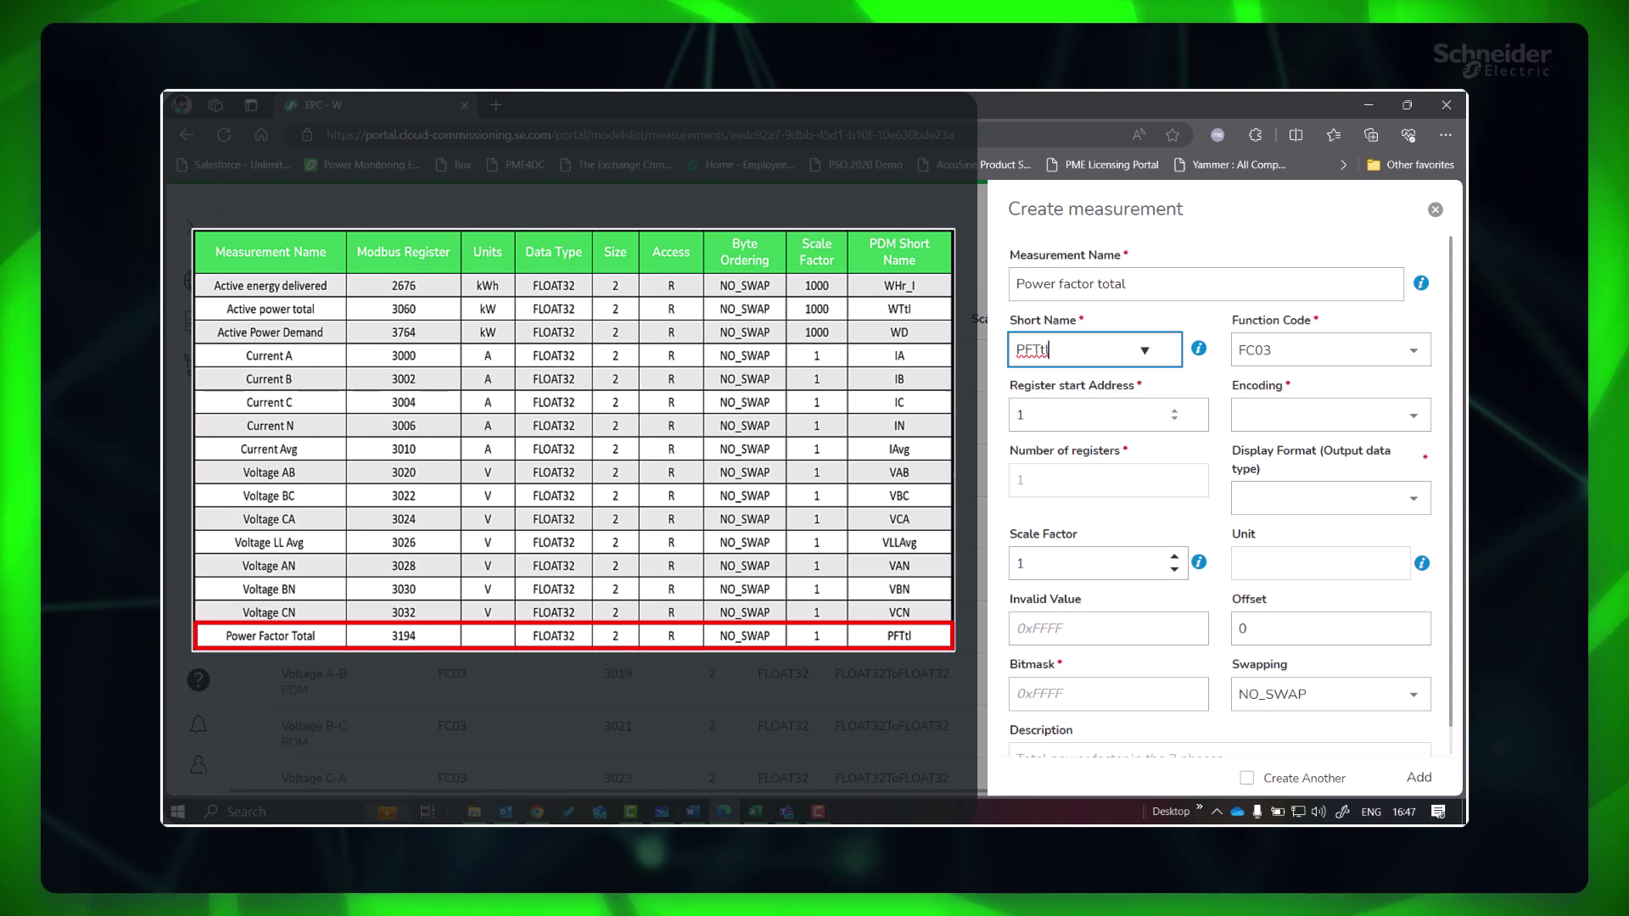
left_click(1331, 415)
left_click(1375, 571)
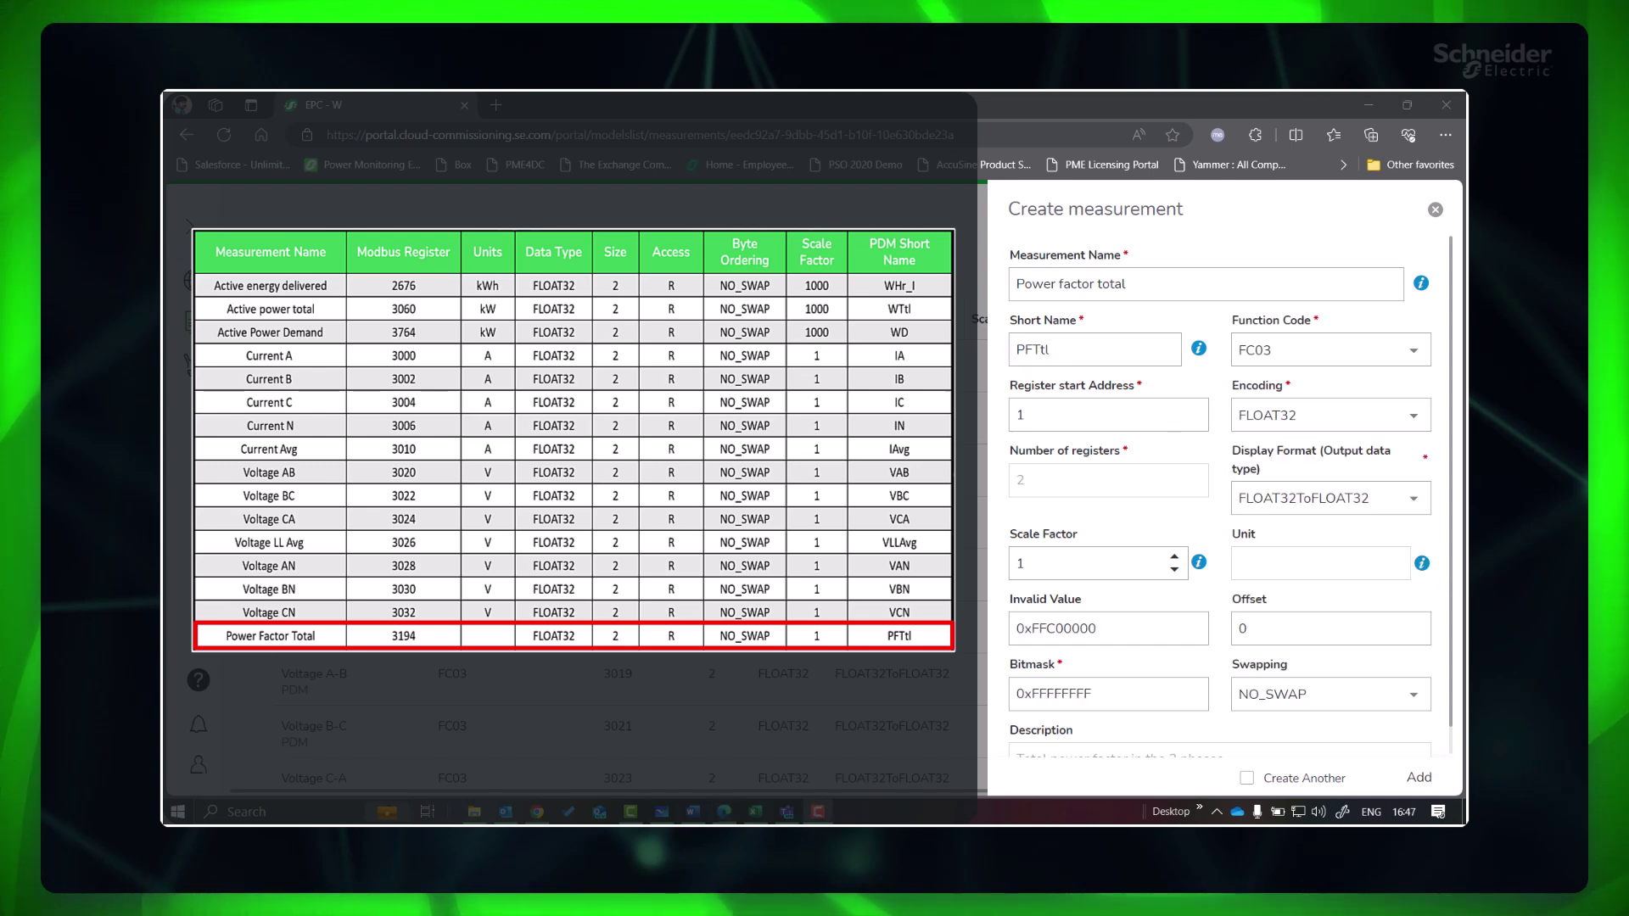
type("119")
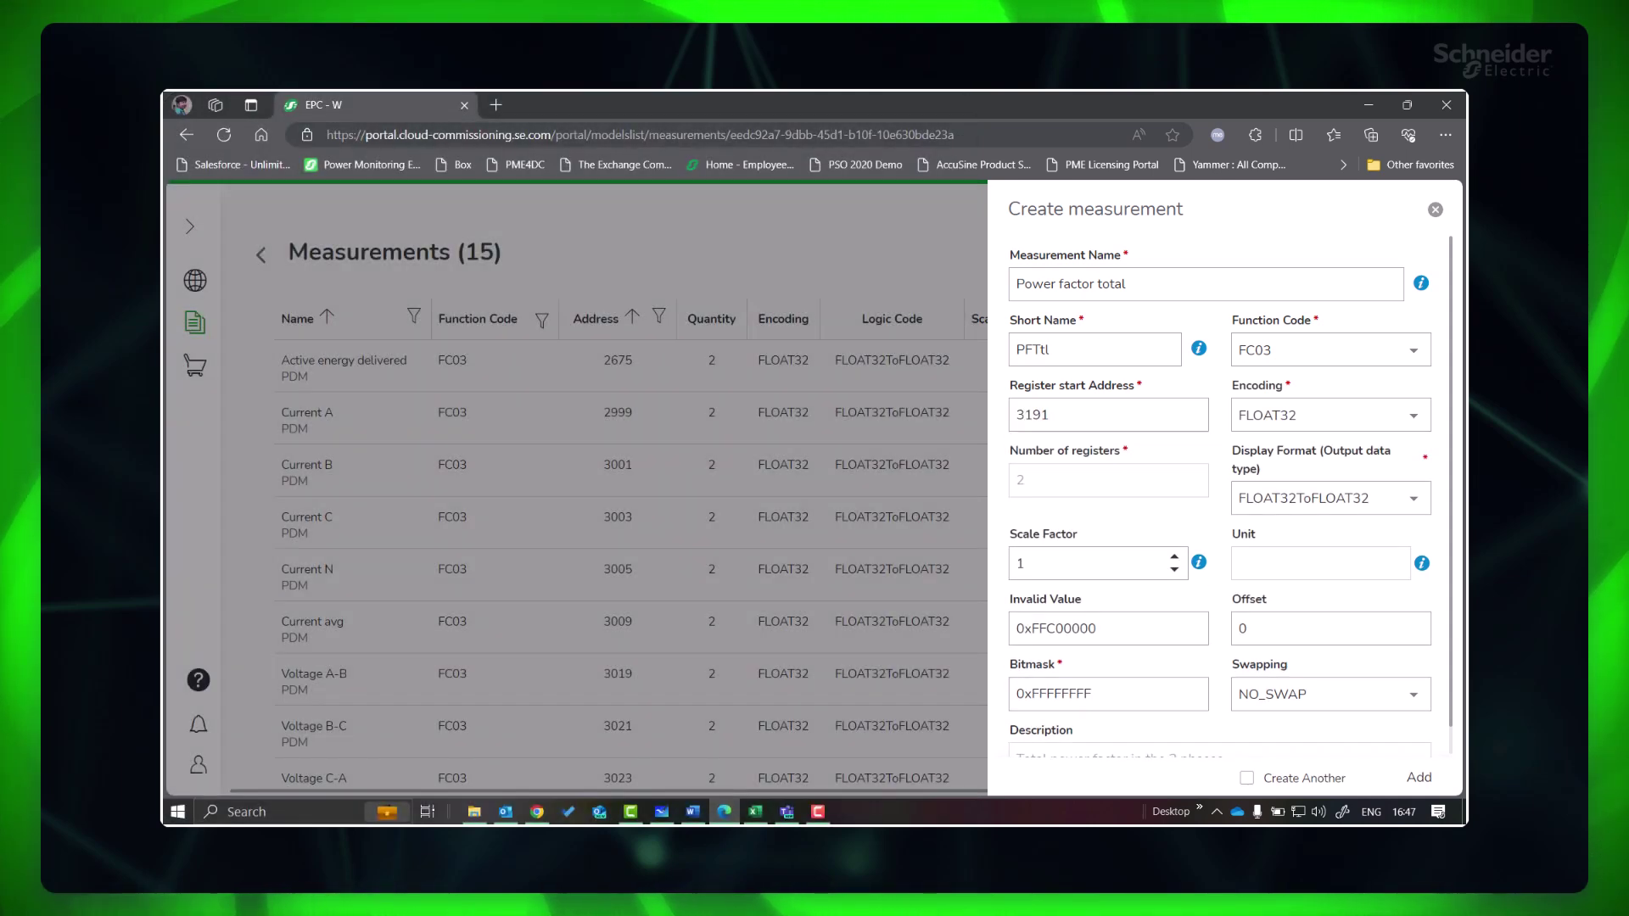
scroll(1220, 509, "down", 1)
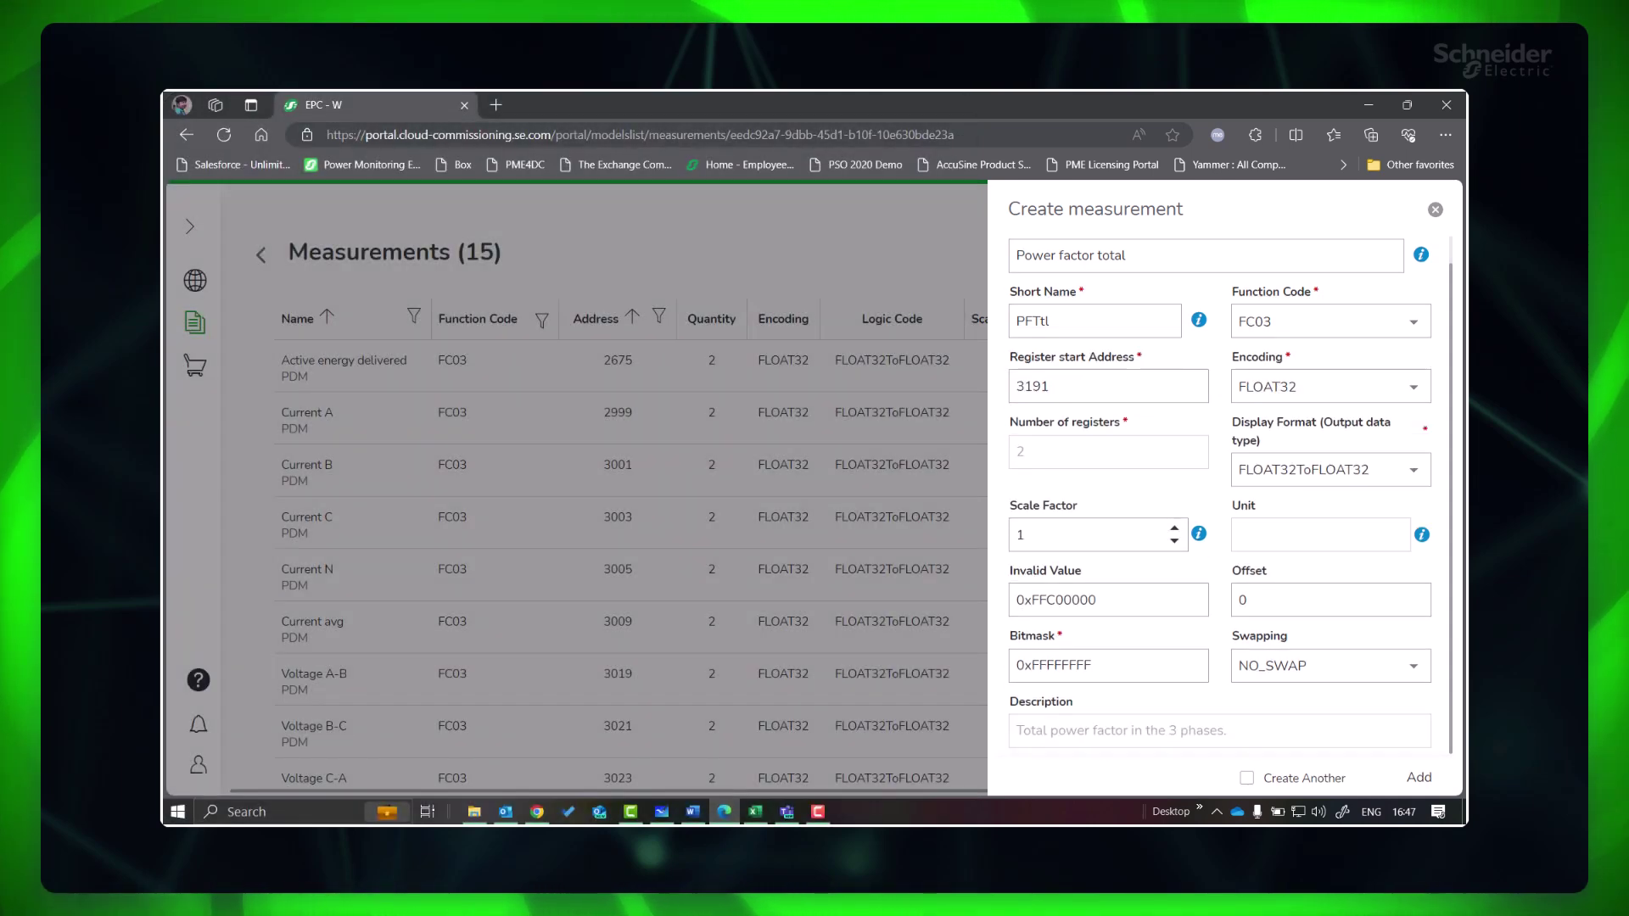
Add the Power factor total measurement to the PM12XX model.
left_click(1419, 777)
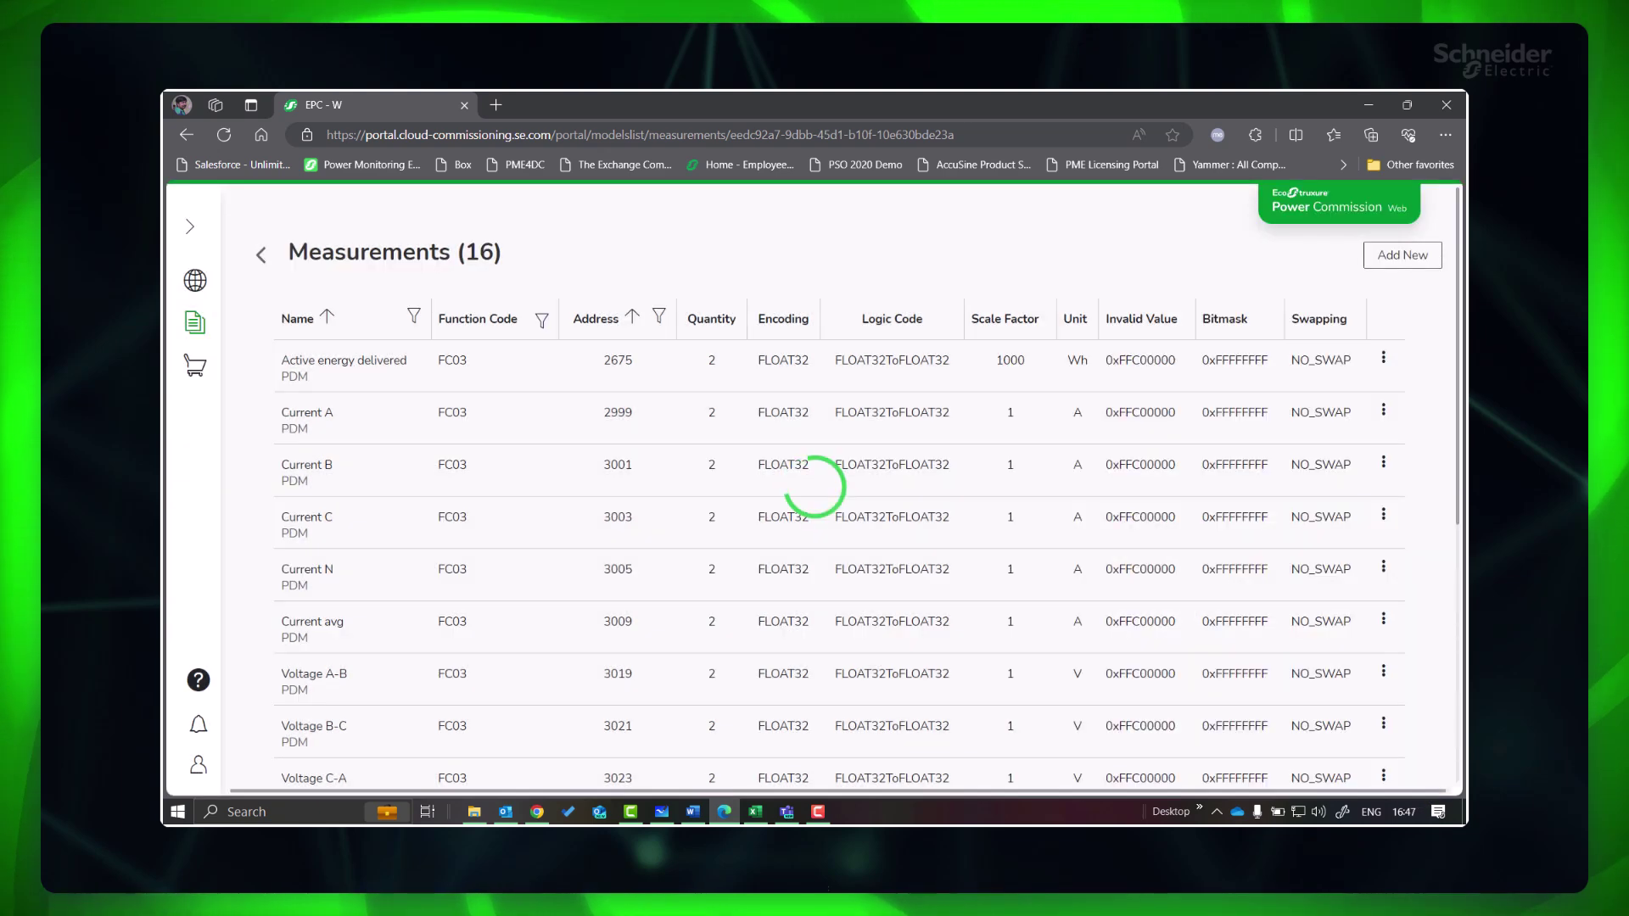
scroll(815, 476, "down", 5)
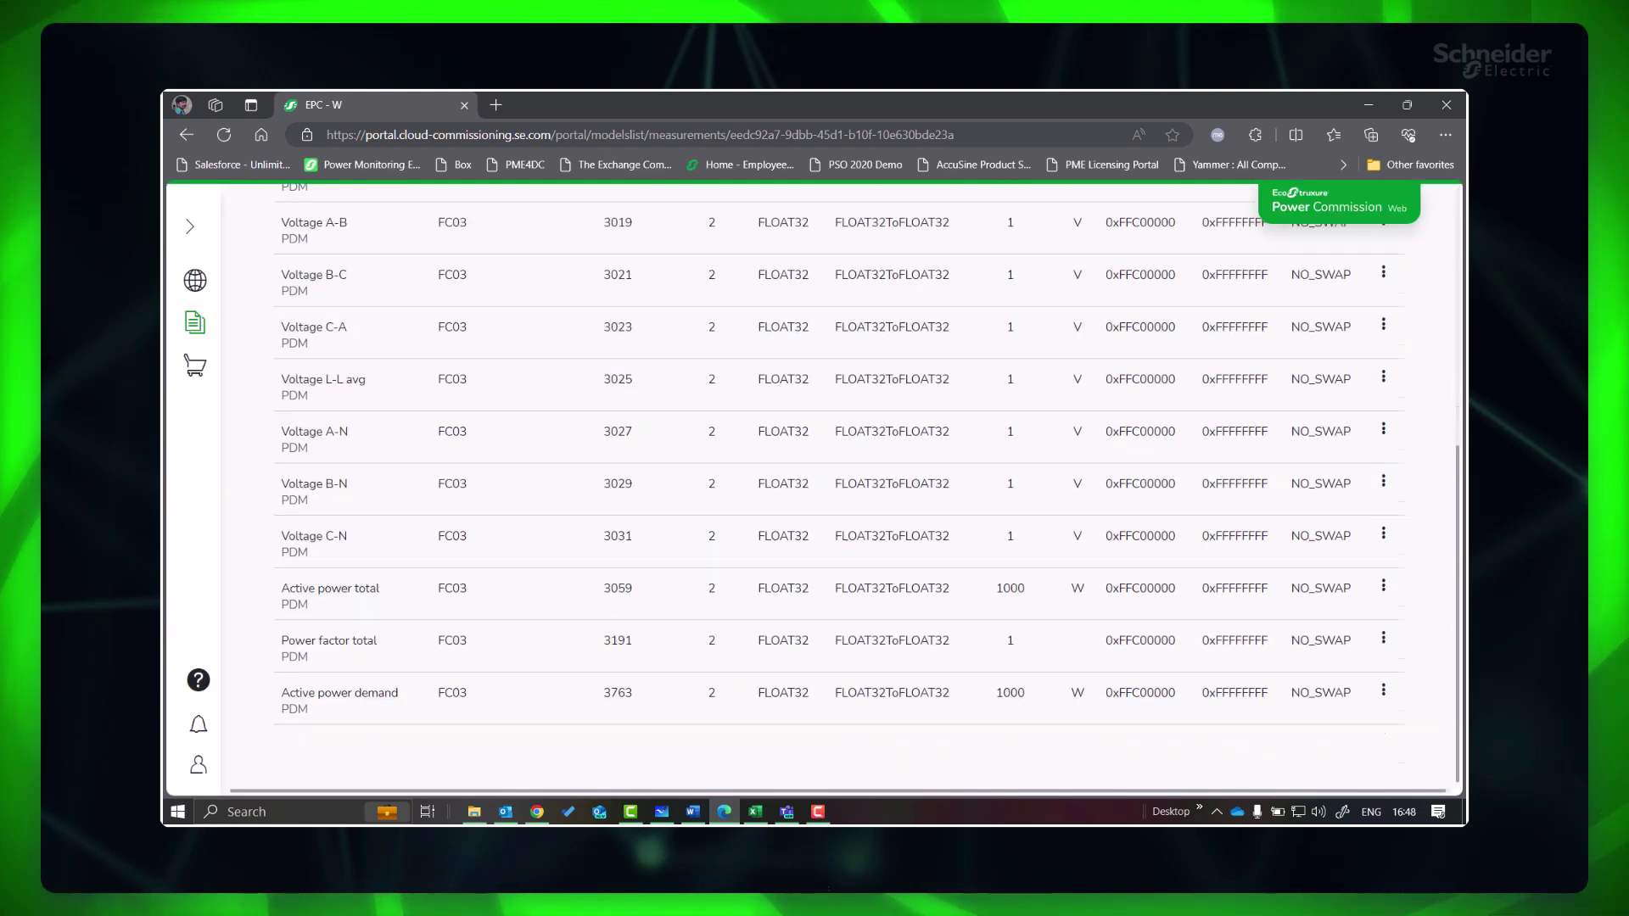
scroll(814, 475, "up", 10)
left_click(255, 247)
Publish the PM12XX model as version 1.1 and export the model file.
scroll(985, 745, "down", 2)
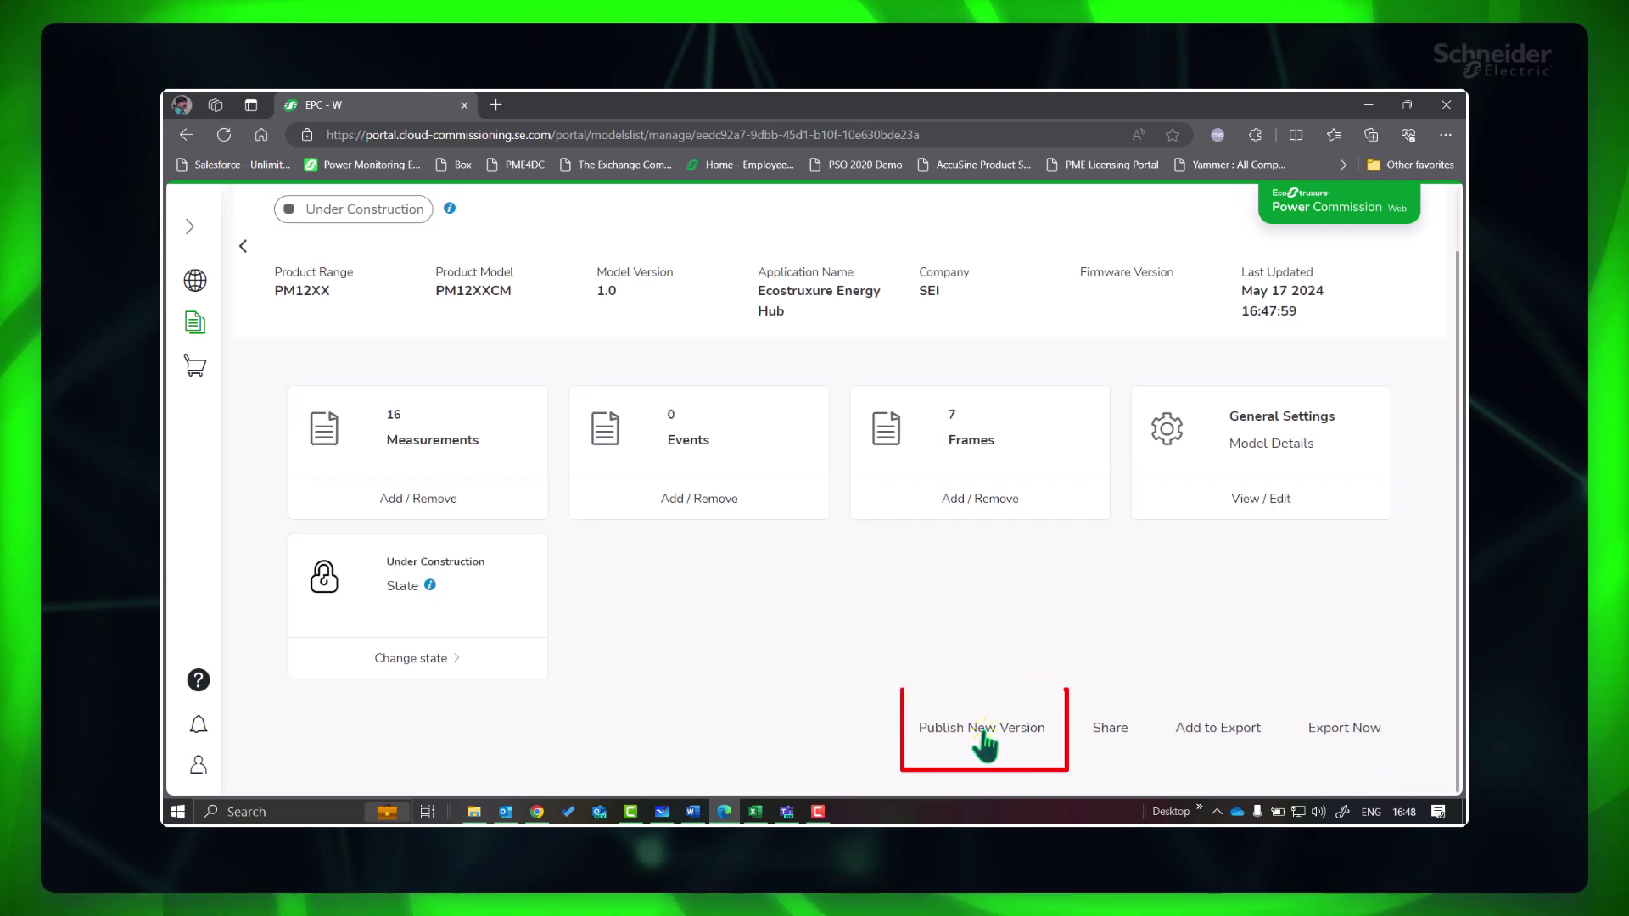
left_click(983, 733)
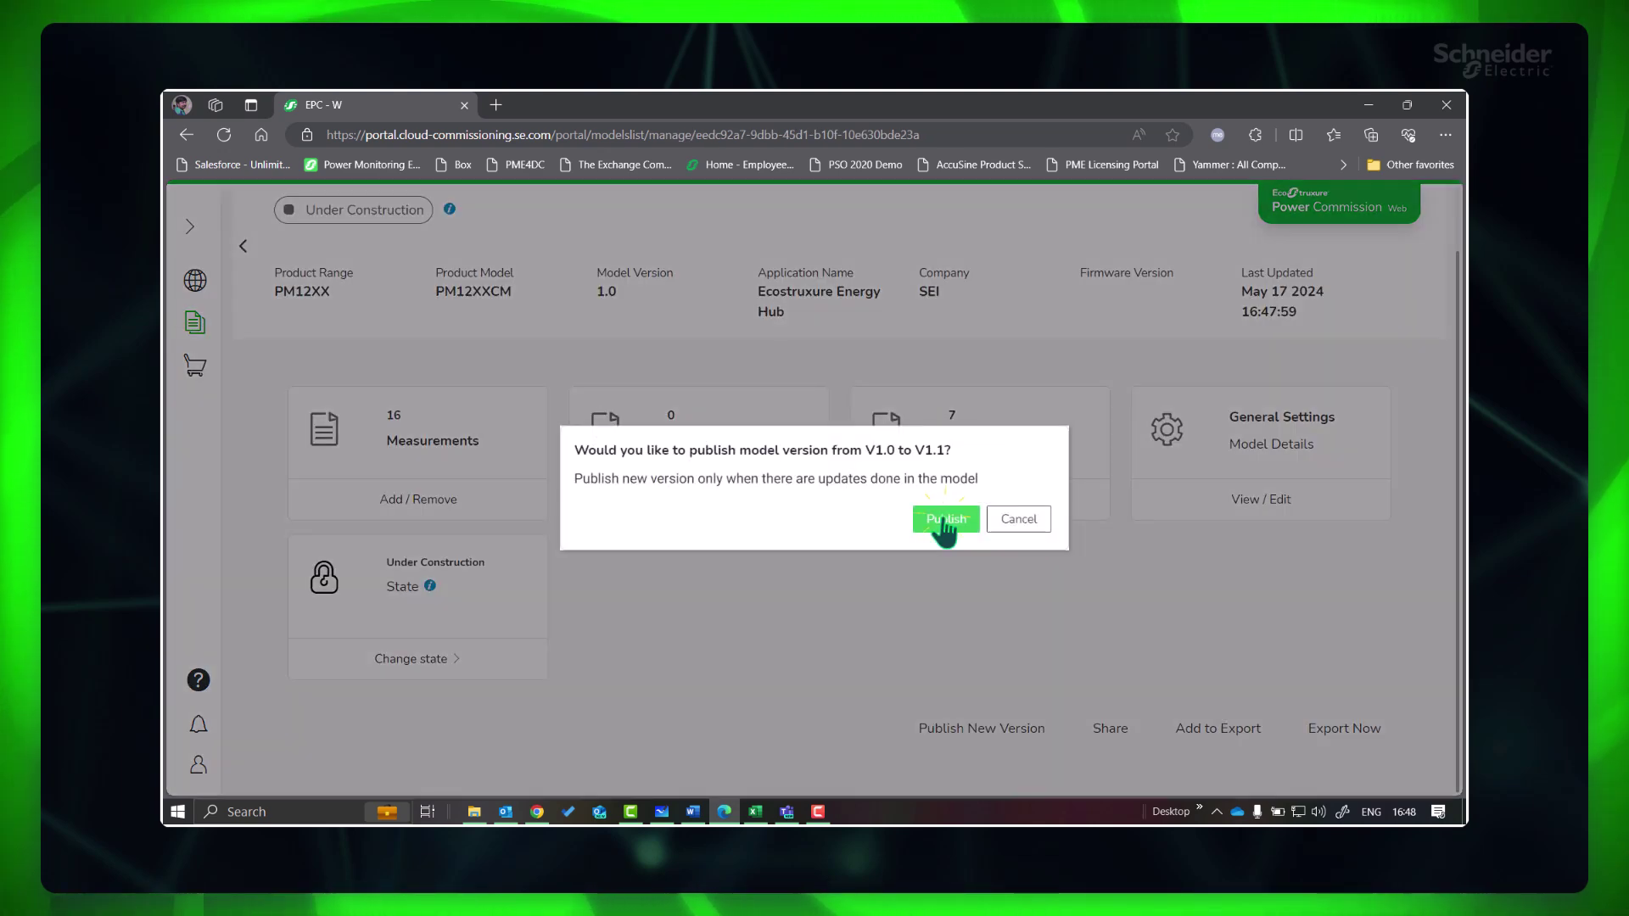
left_click(946, 518)
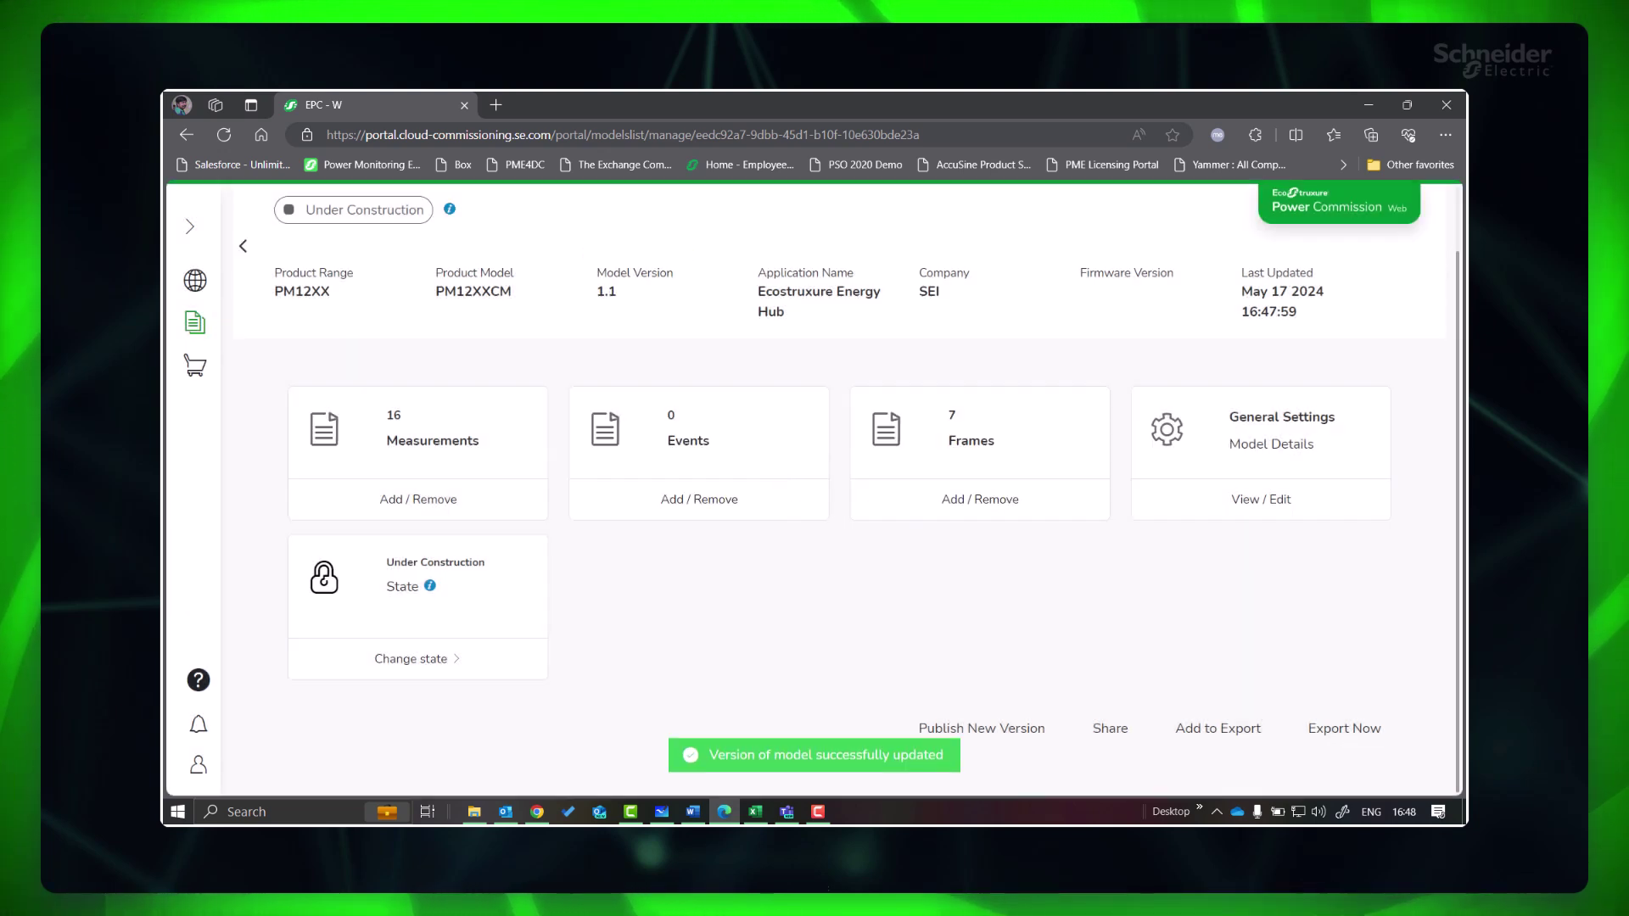
left_click(1345, 731)
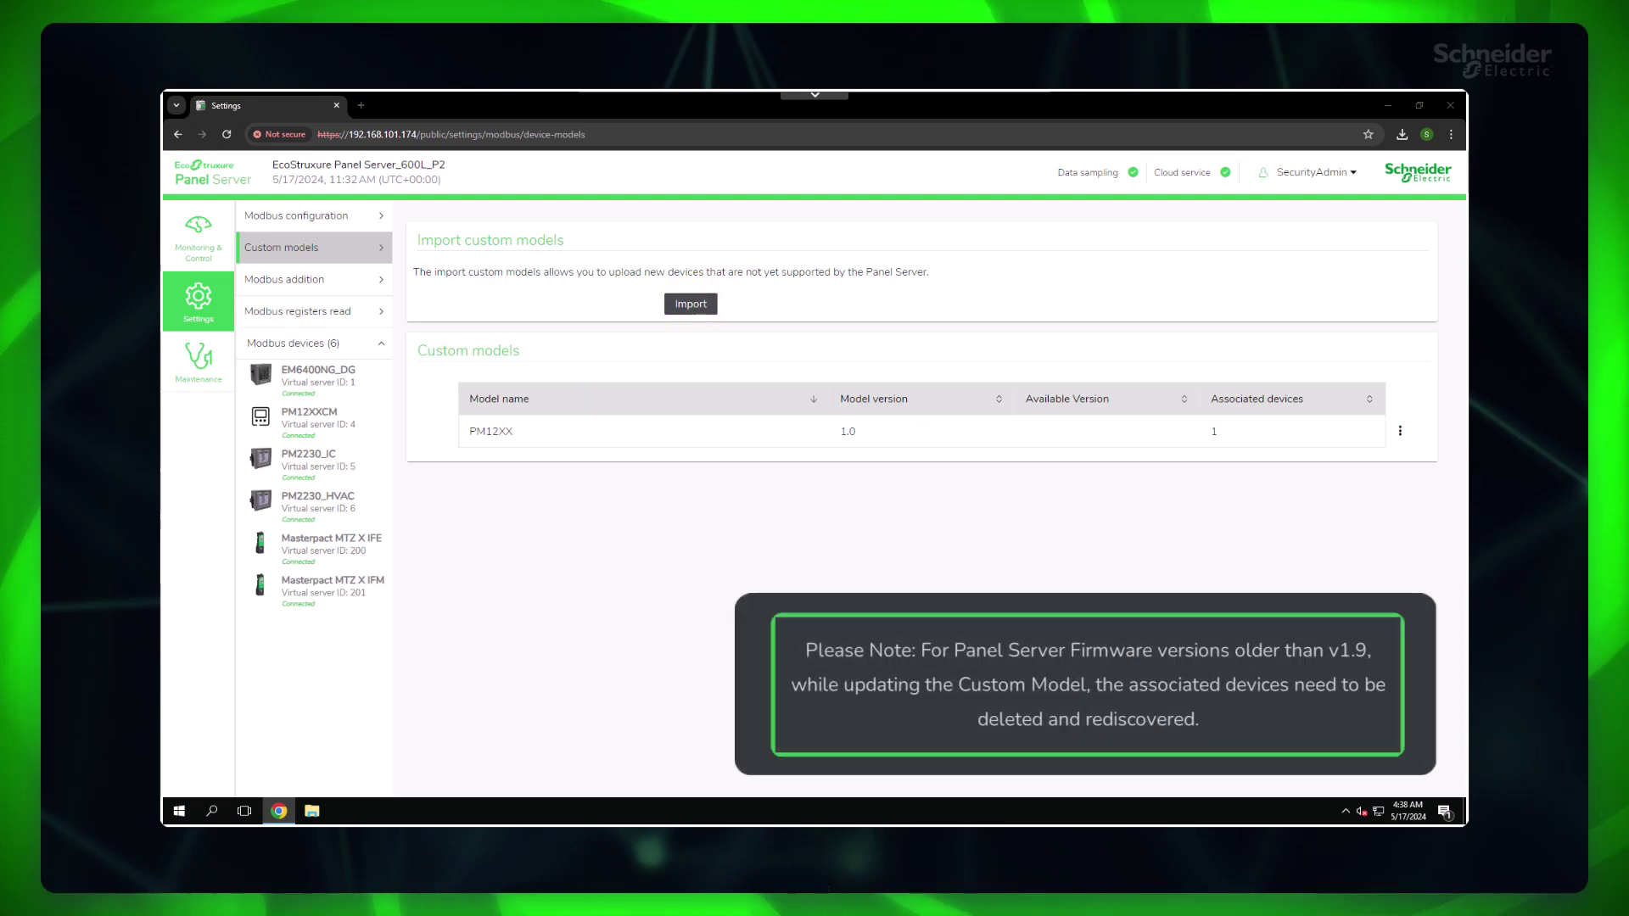
Import the exported file, update PM12XX to version 1.1, and open PM12XXCM's page.
left_click(691, 305)
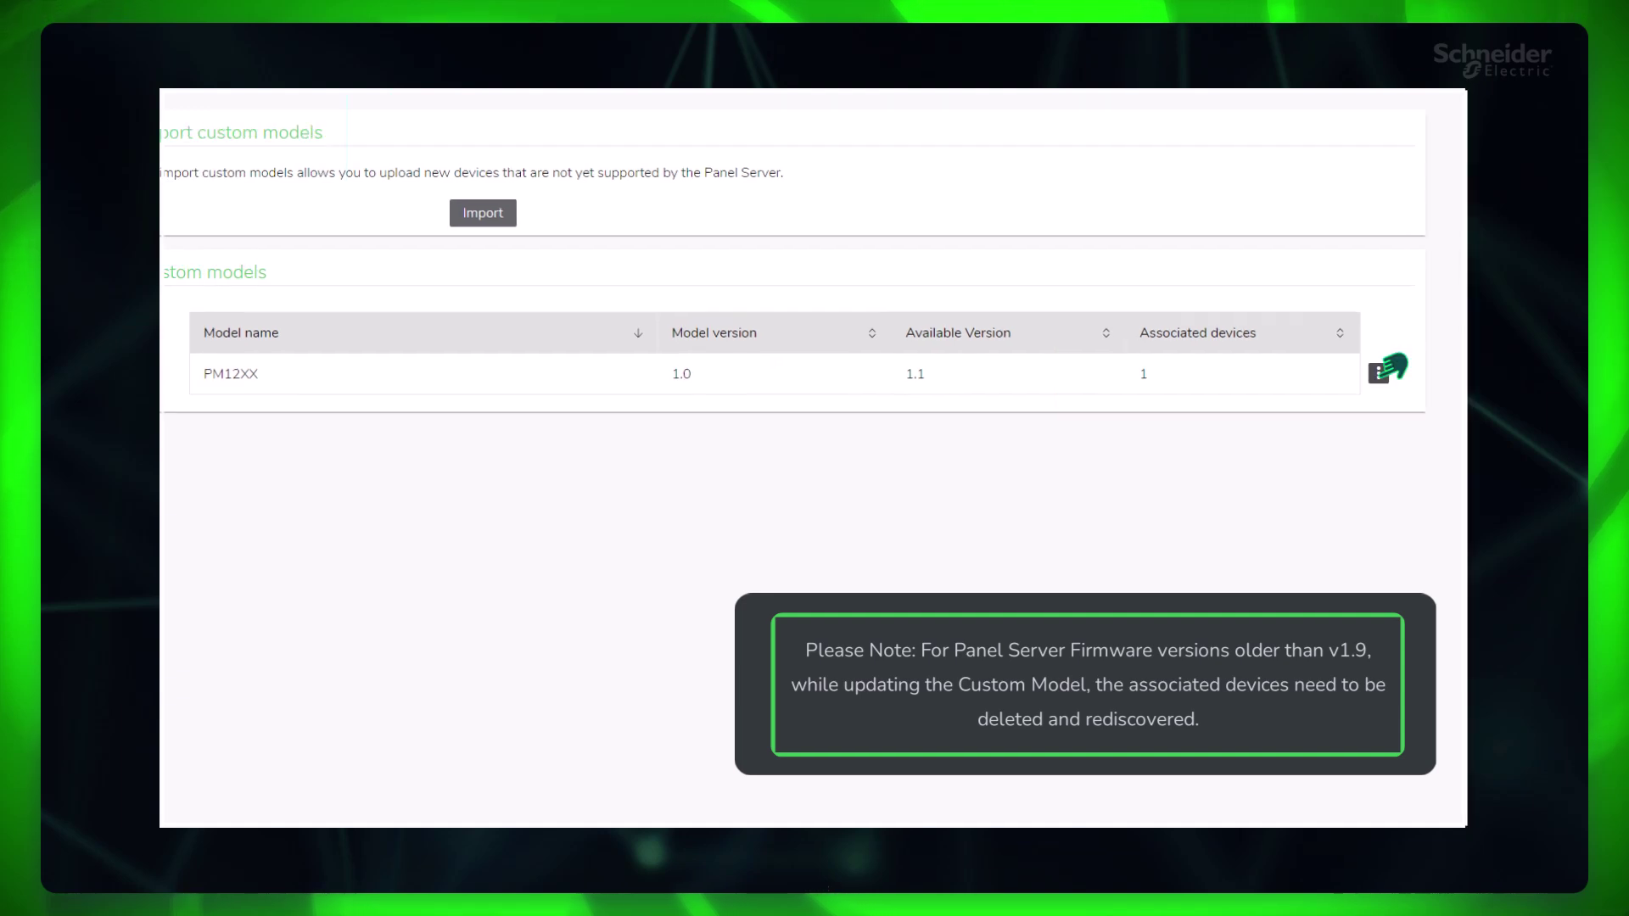
left_click(1379, 373)
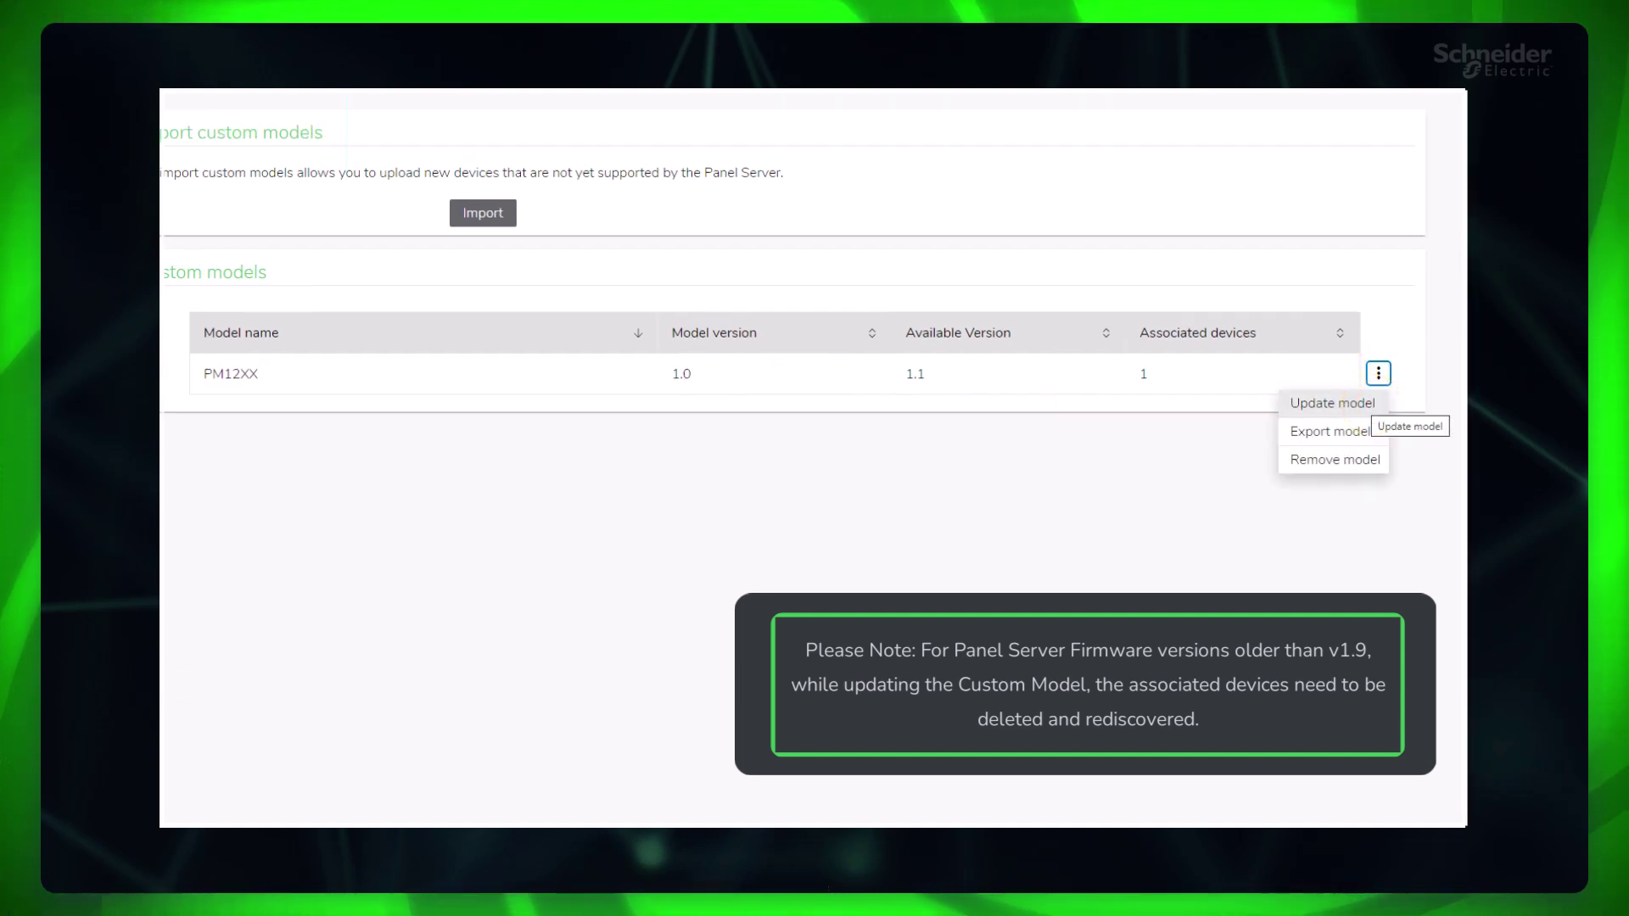
left_click(1332, 403)
left_click(746, 483)
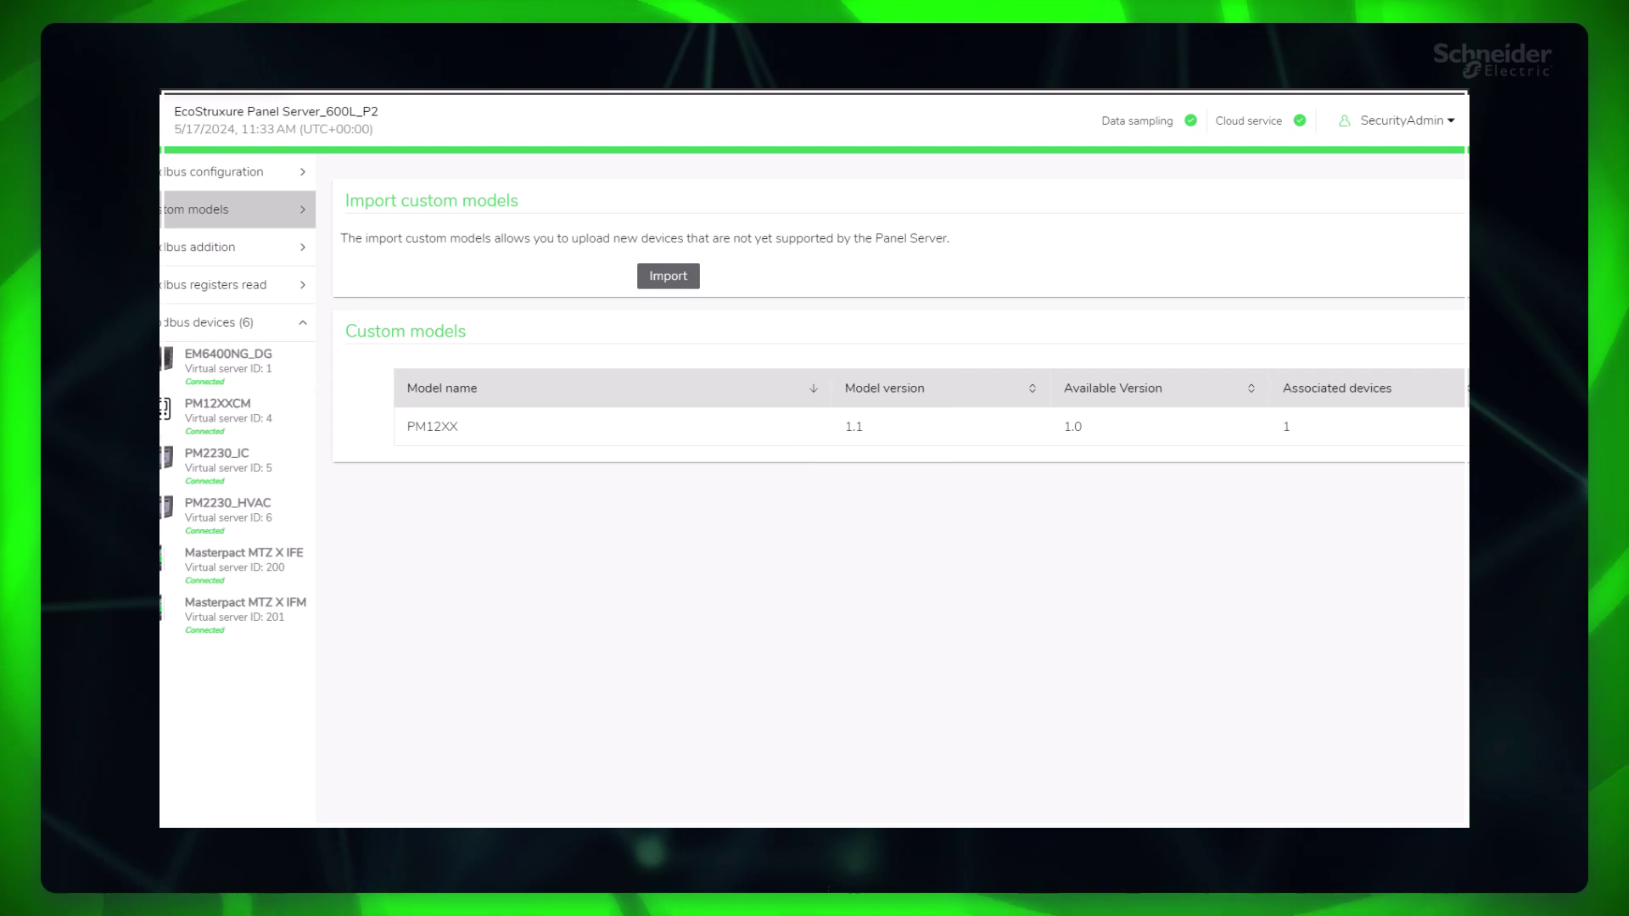
left_click(217, 409)
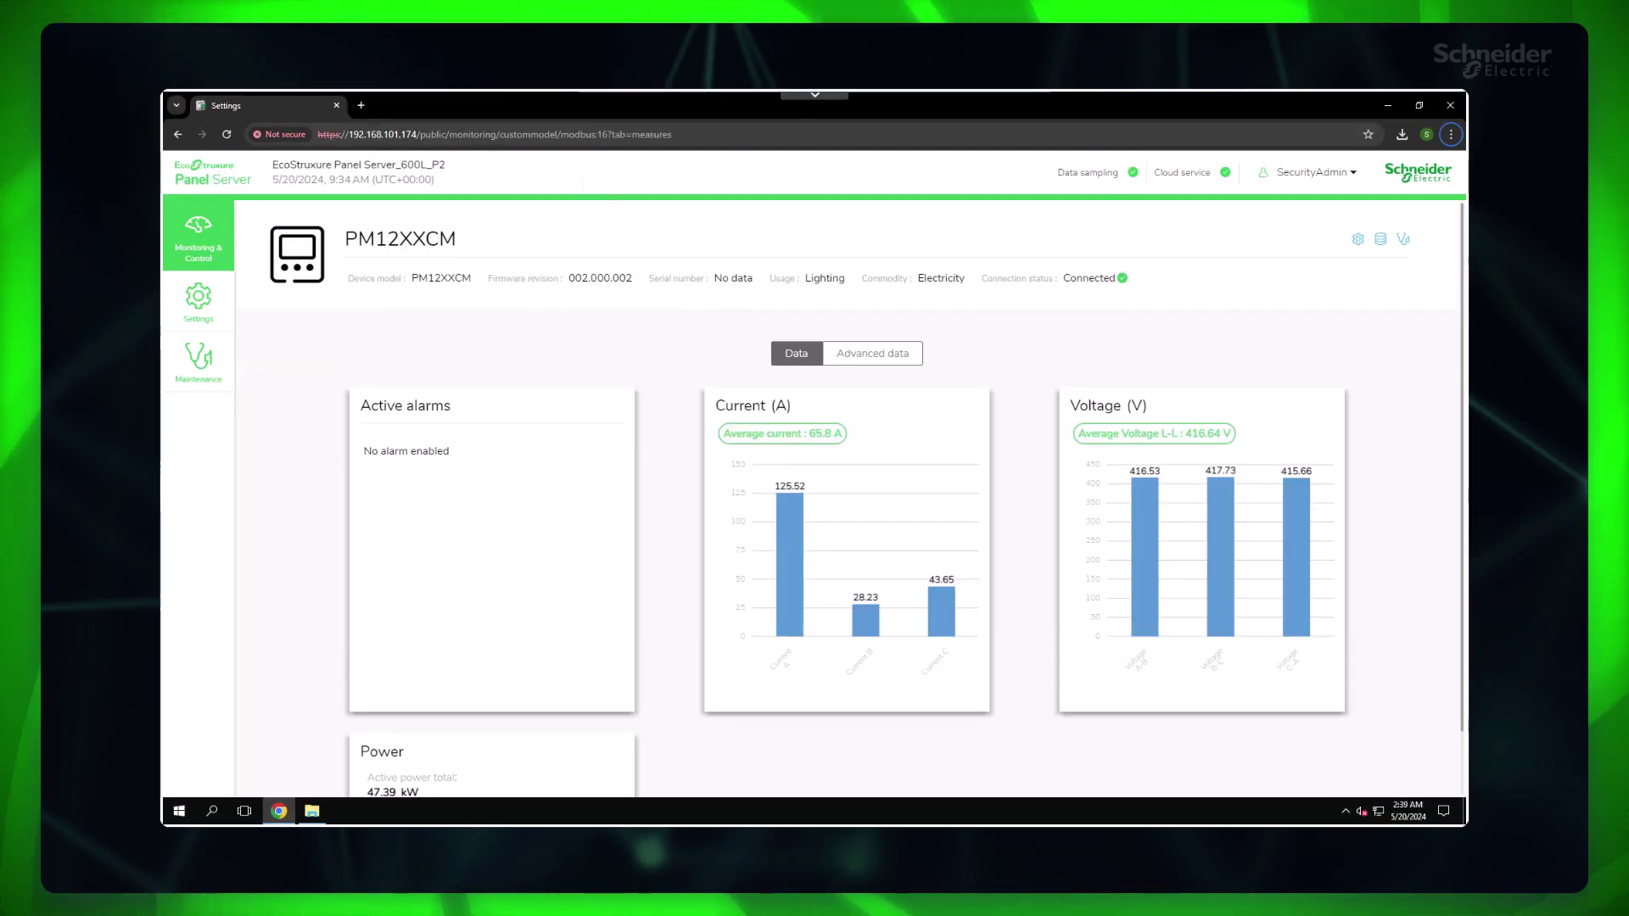
Confirm Total power factor in PM12XXCM's Advanced data, then publish the topology to the cloud.
left_click(872, 353)
scroll(846, 509, "down", 2)
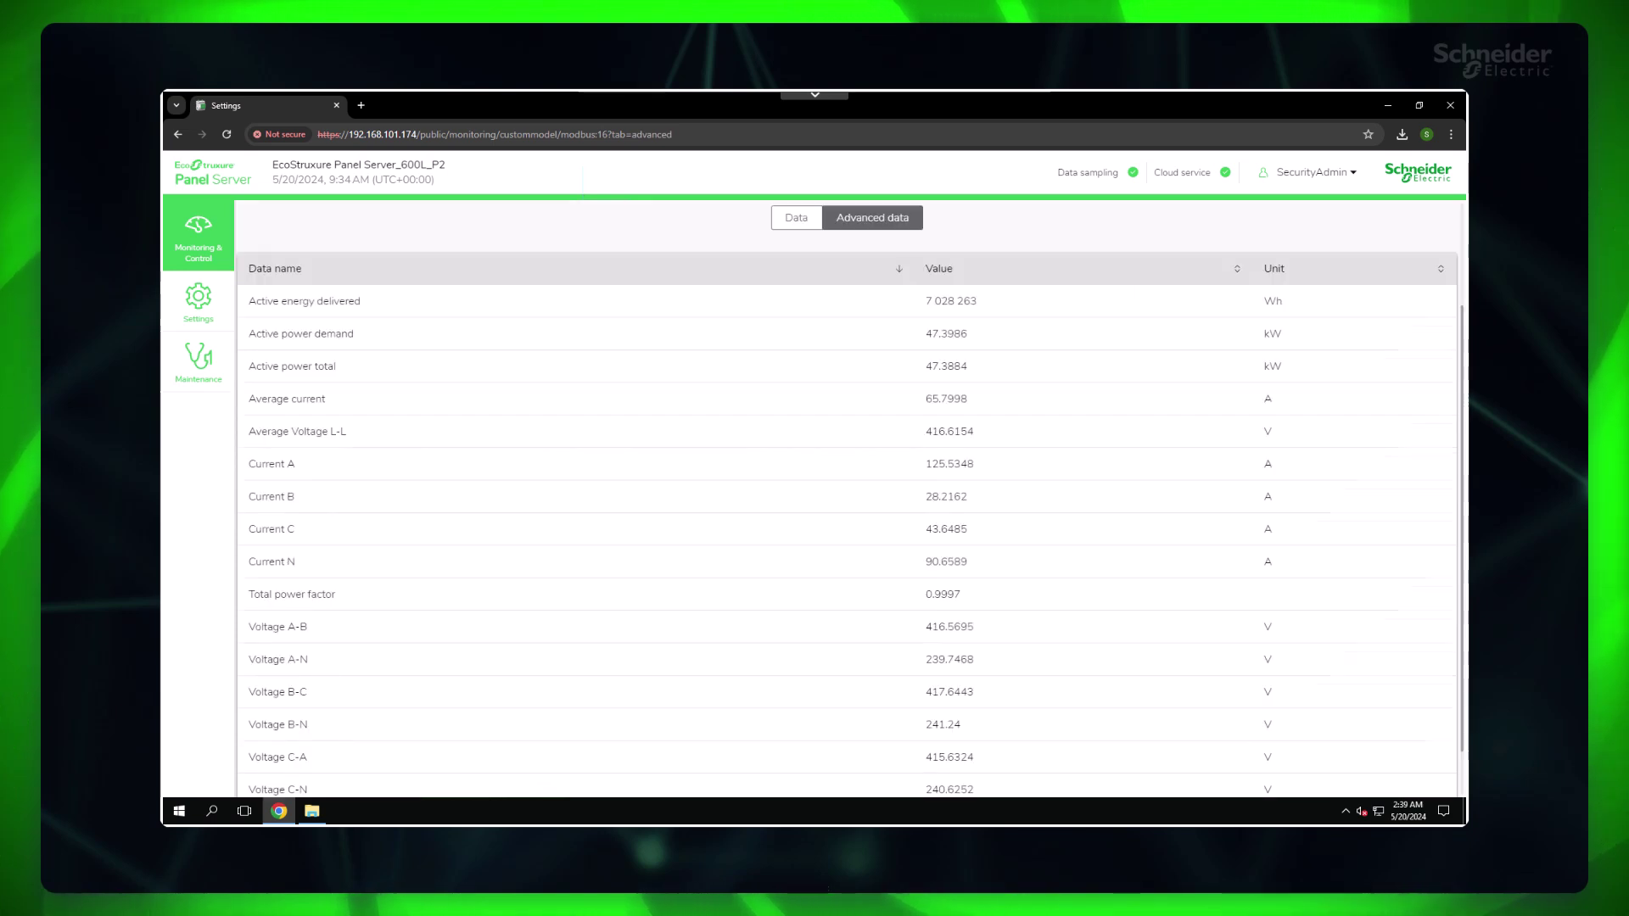
scroll(847, 509, "down", 1)
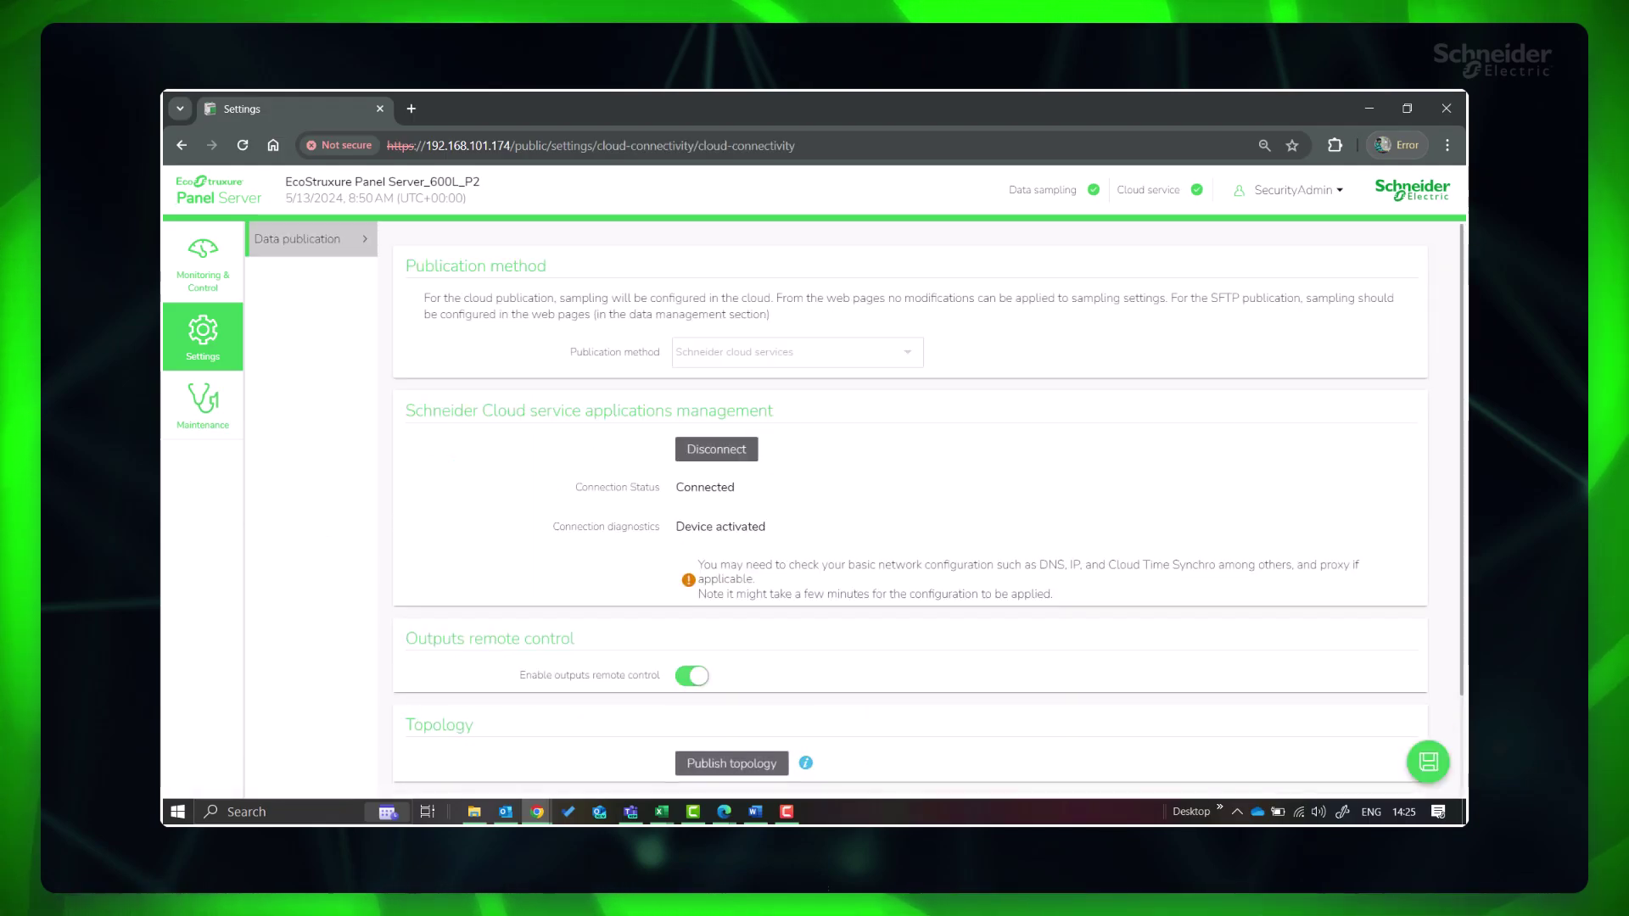
scroll(910, 509, "down", 1)
scroll(715, 649, "down", 1)
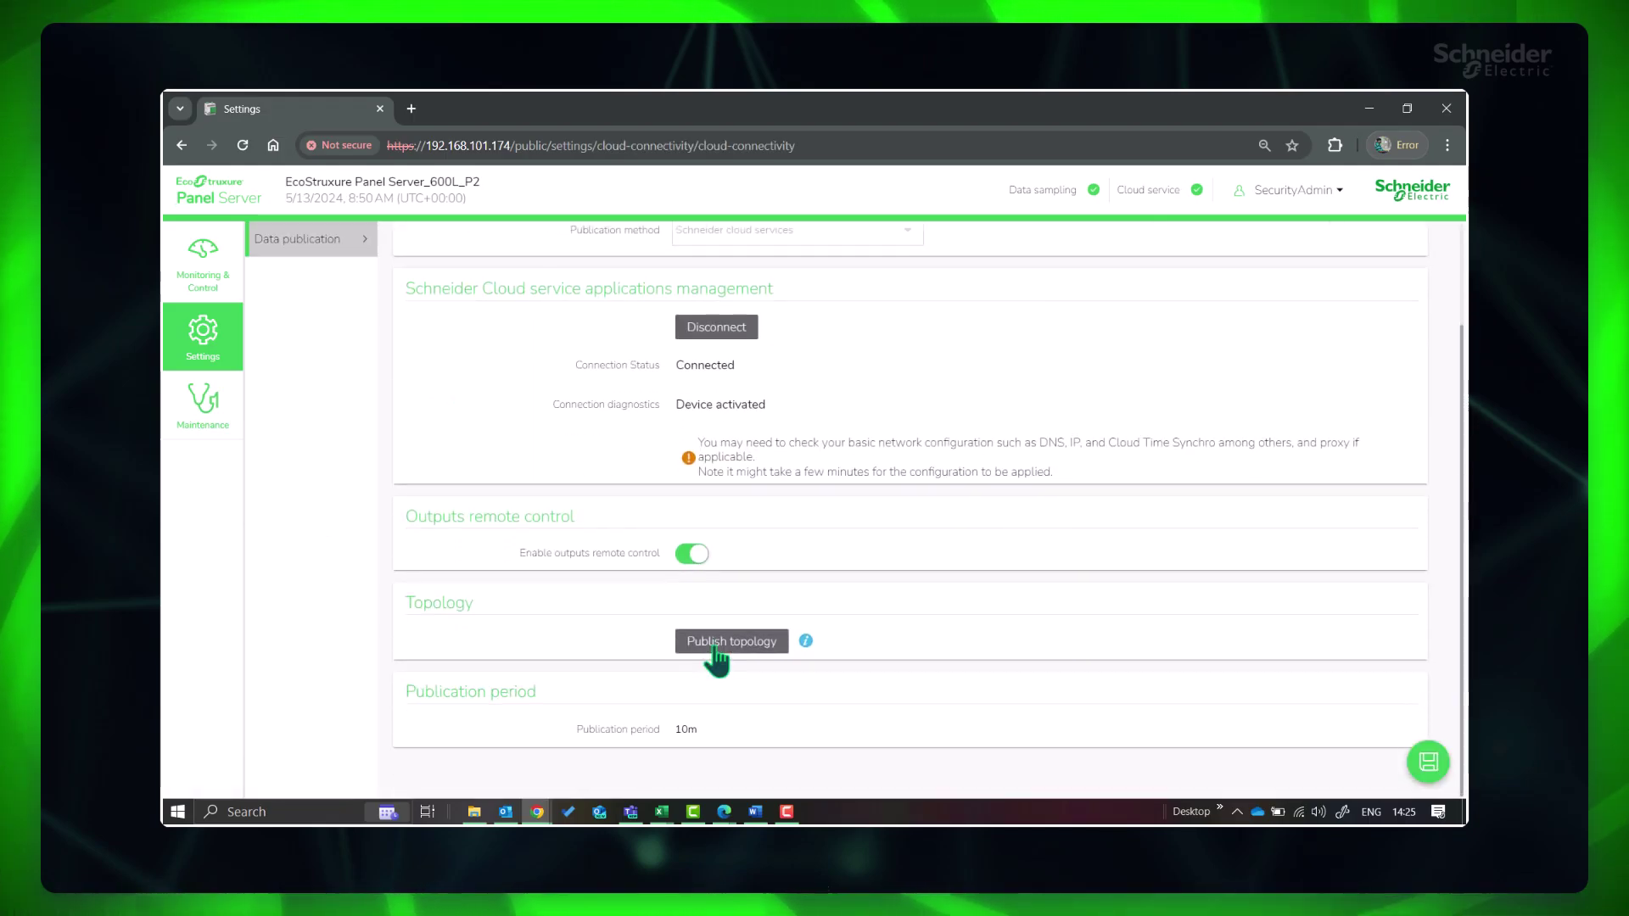
left_click(731, 641)
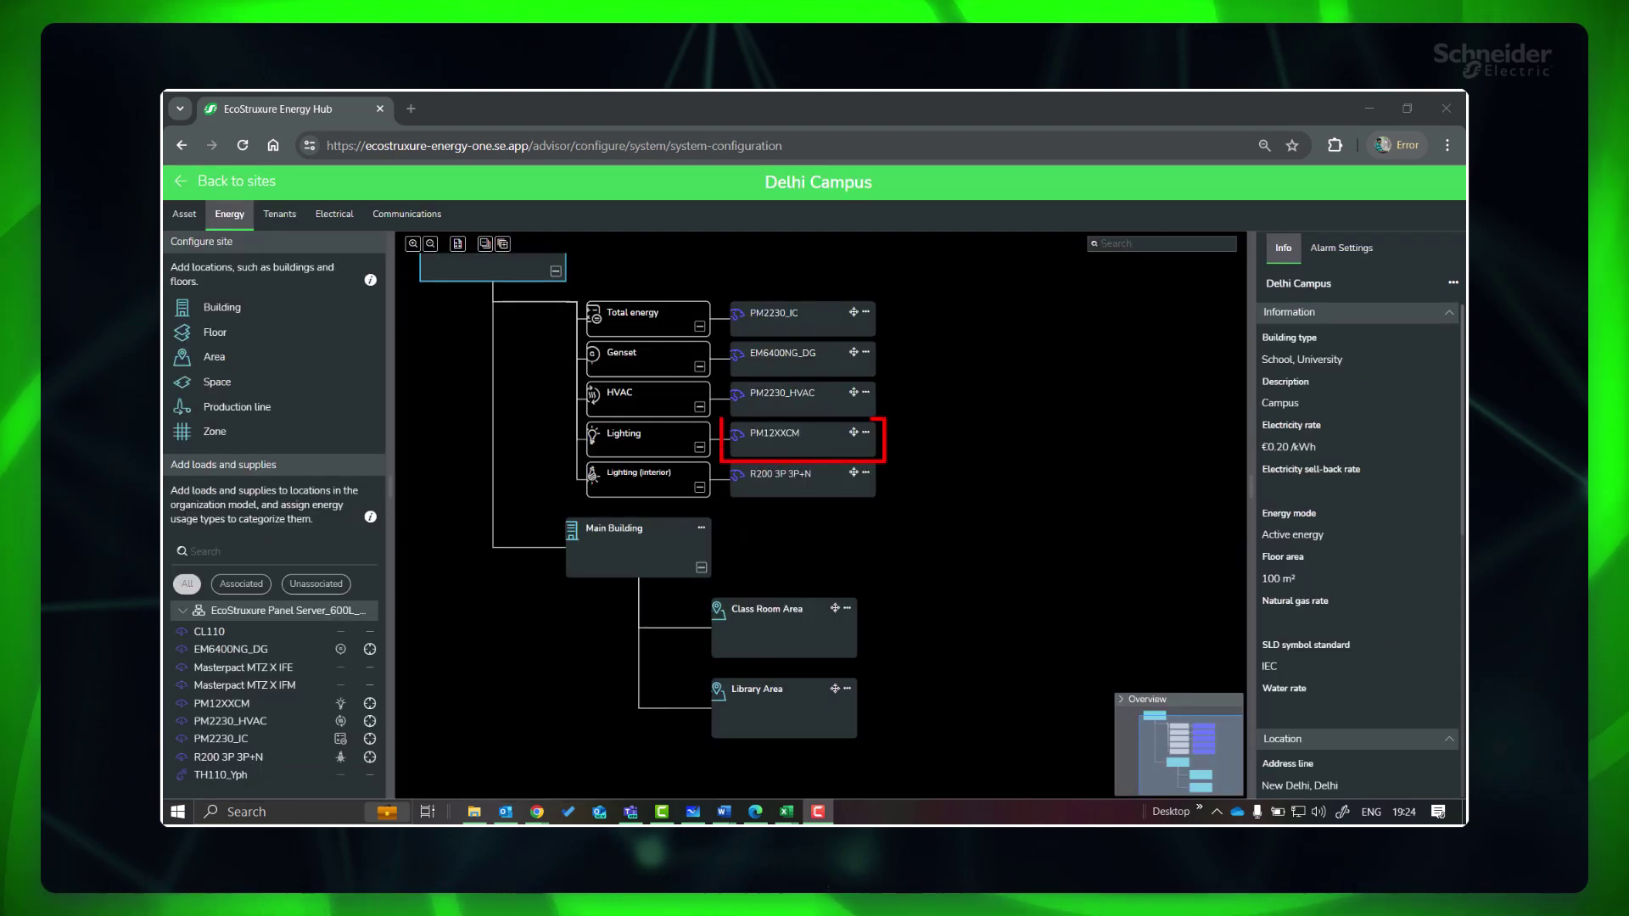
Drag PM12XXCM onto Class Room Area in the Delhi Campus energy hierarchy.
left_click_drag(774, 433, 955, 696)
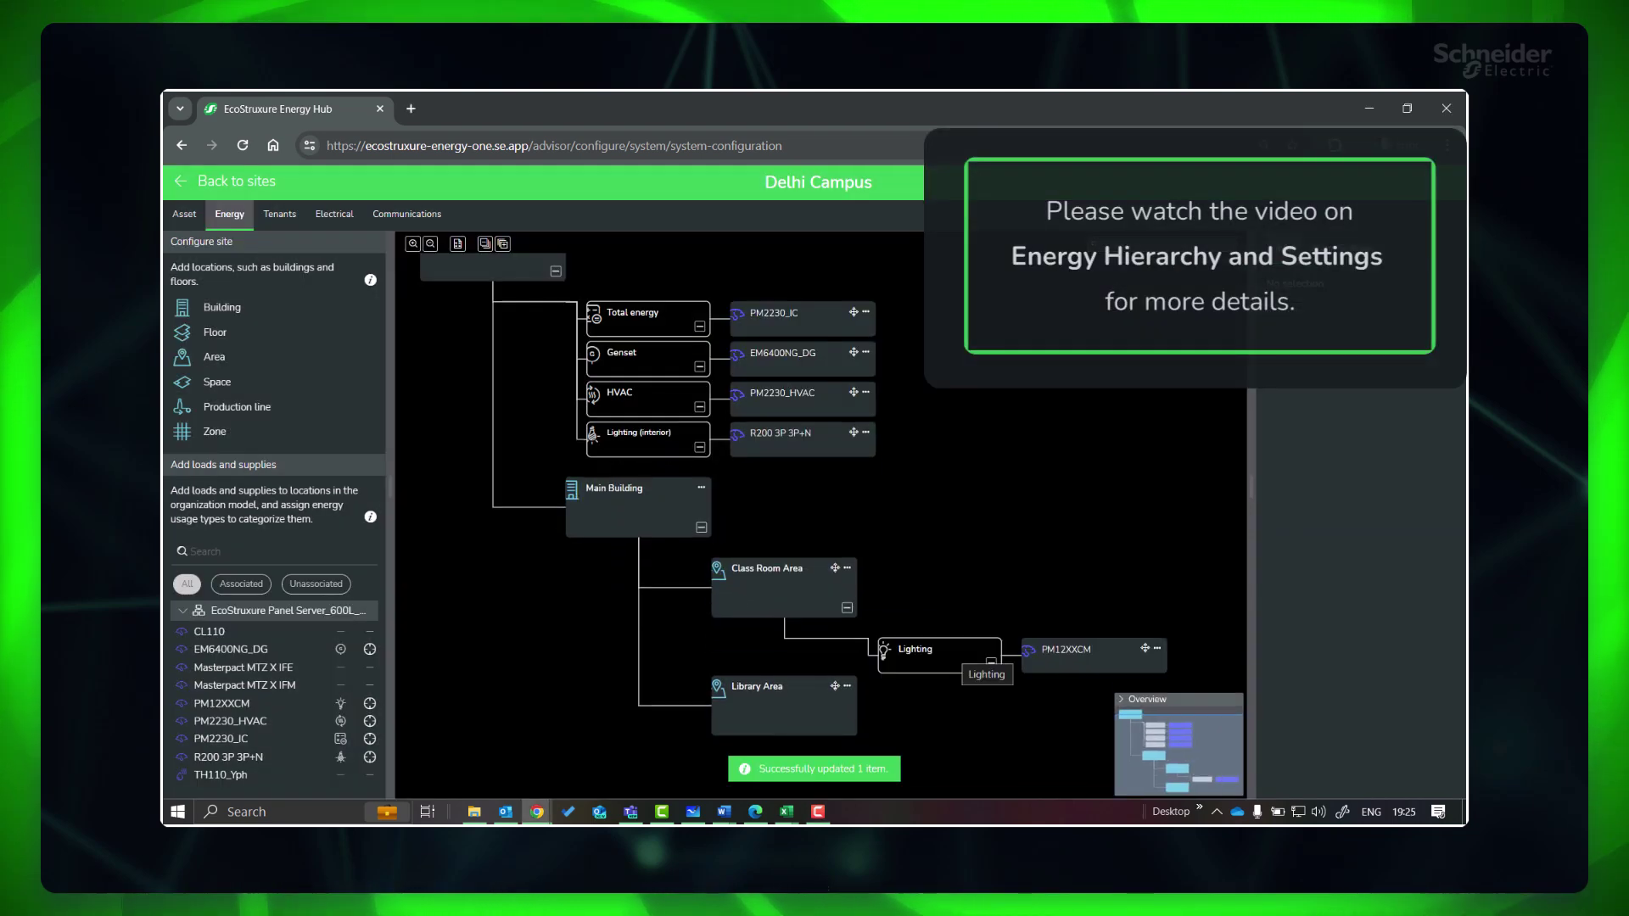